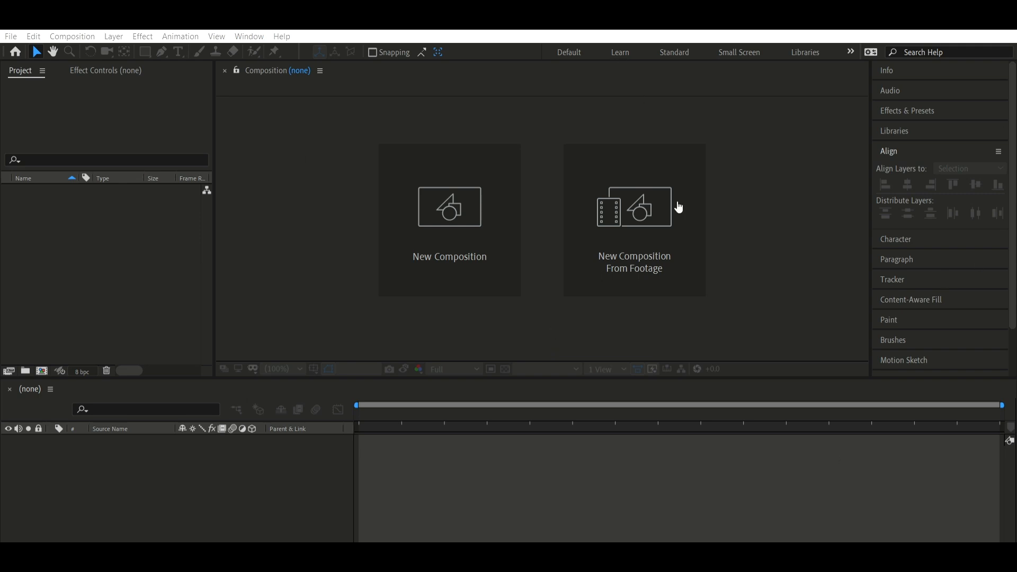
Create a 1080 x 1080 composition named "yt video tut" at 30 fps with a 20-second duration
left_click(96, 183)
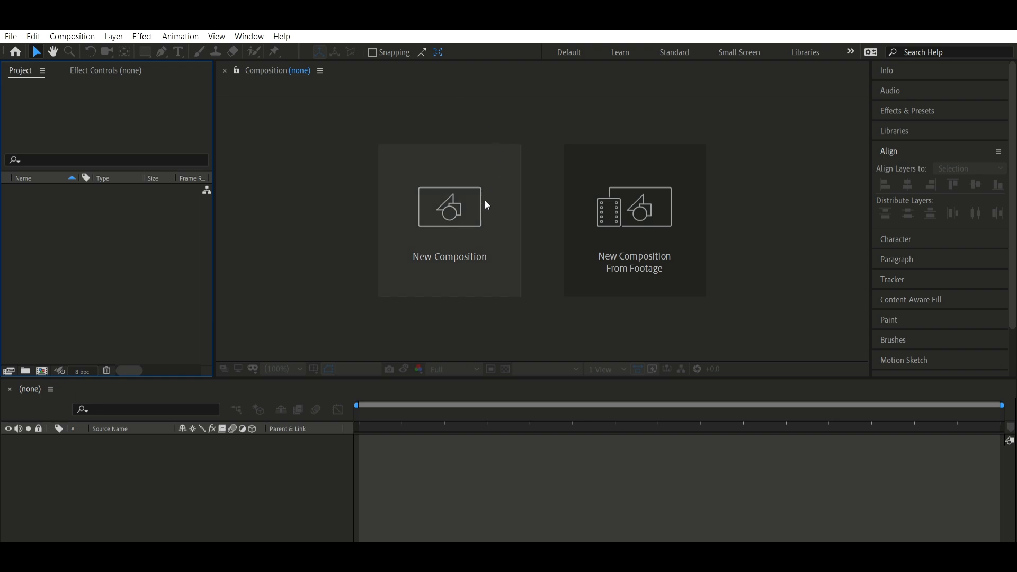
left_click(411, 192)
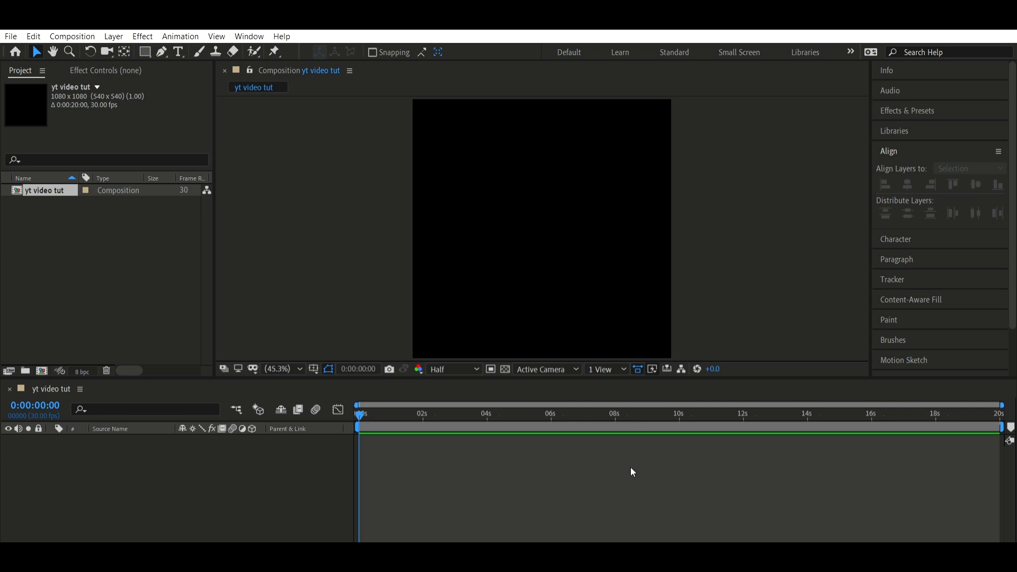
Add the IMG_202507301052110.MP4 clip to the composition as a layer and turn off its video and audio
left_click_drag(585, 562, 585, 459)
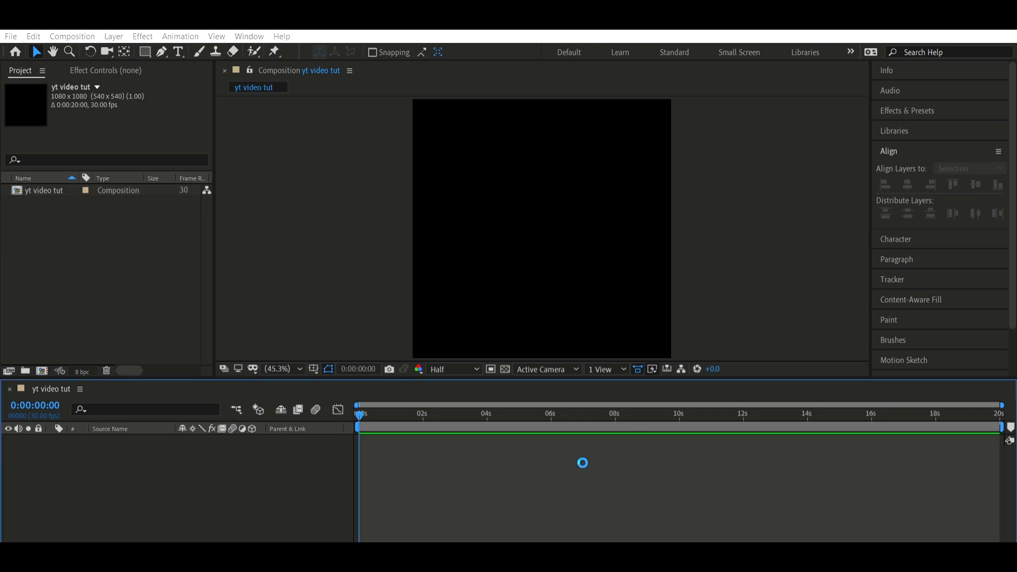
left_click(481, 314)
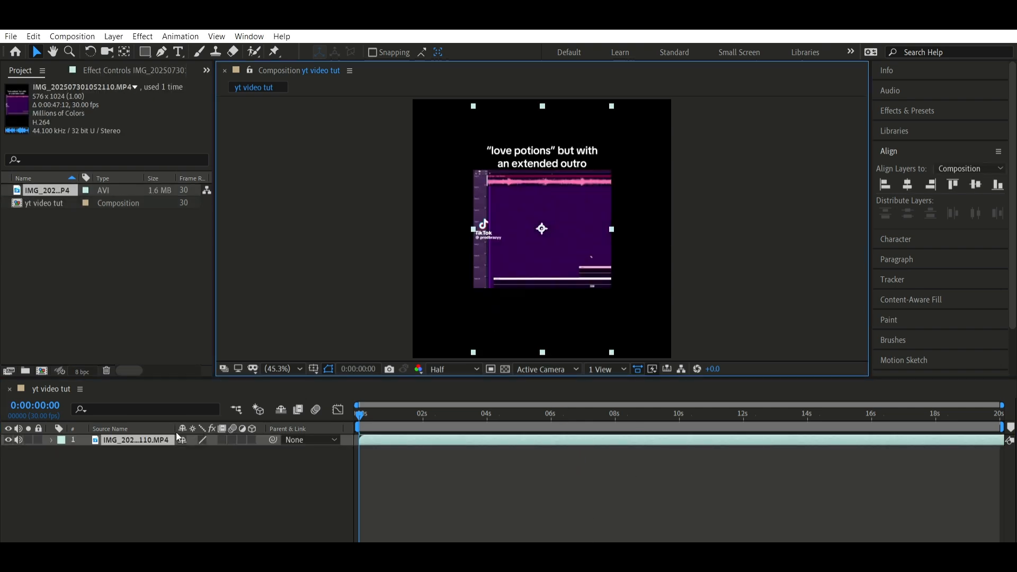
left_click(8, 440)
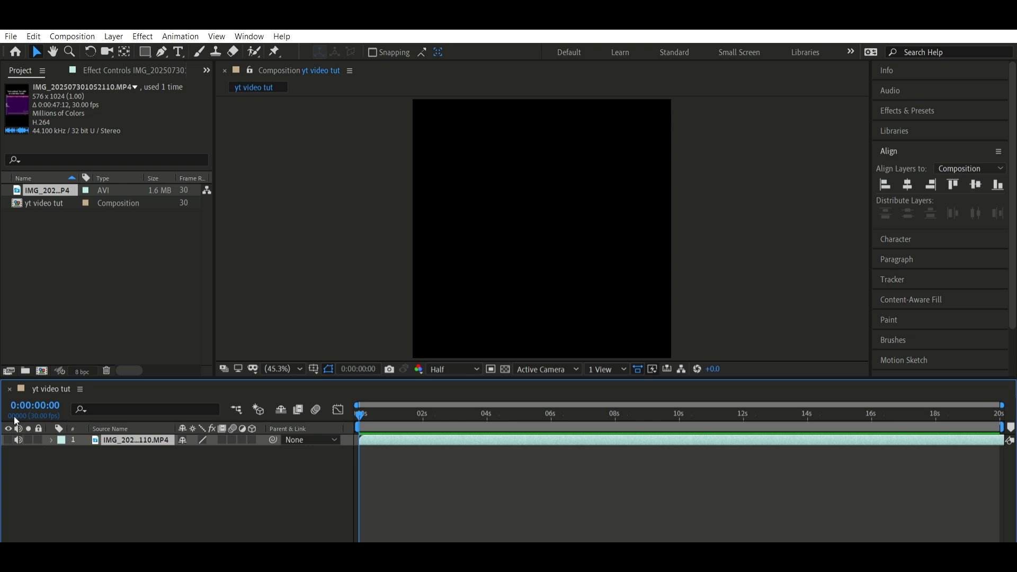
left_click(19, 440)
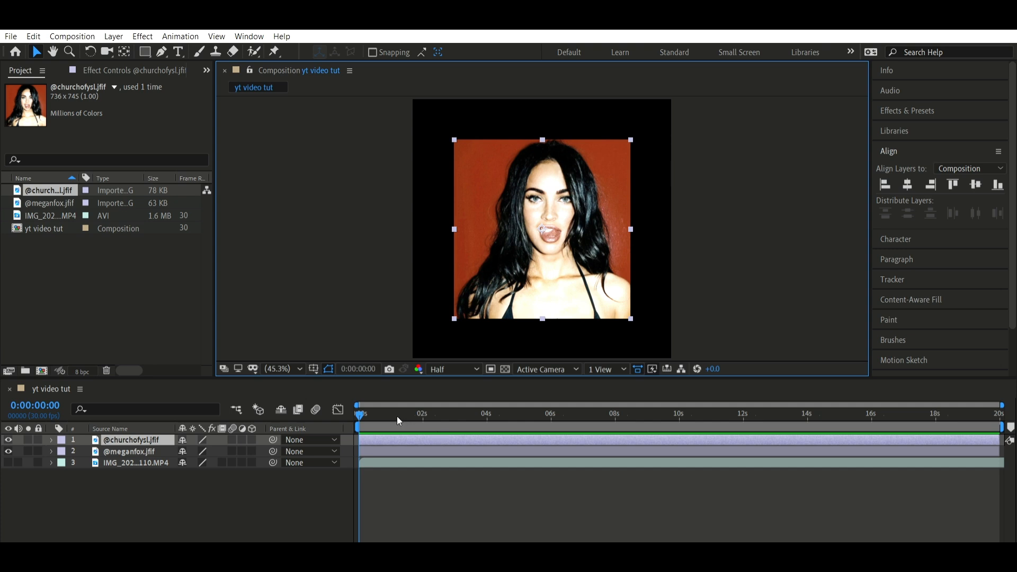
left_click_drag(386, 439, 520, 441)
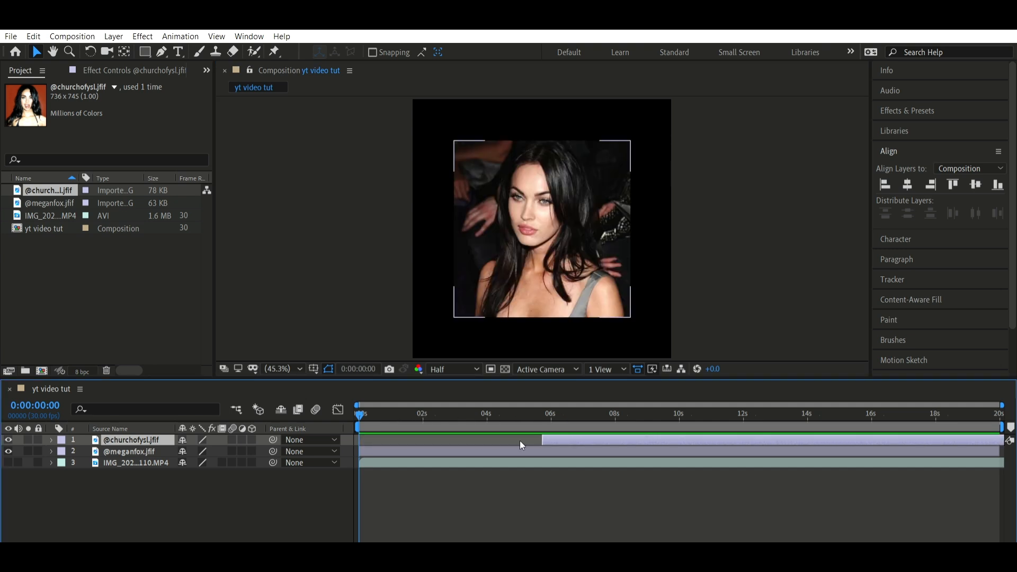
left_click_drag(366, 407, 424, 416)
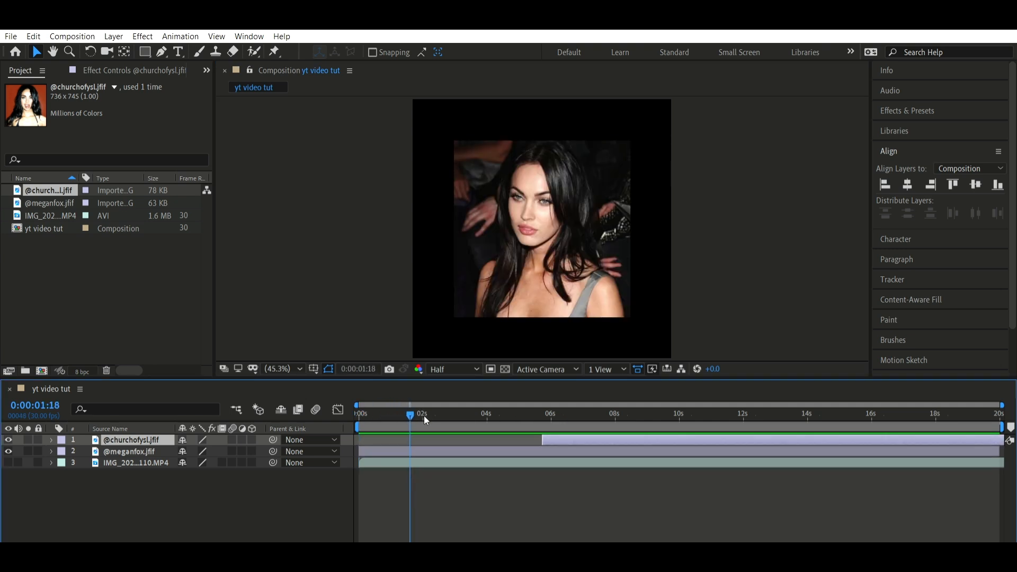
key("ctrl+Down")
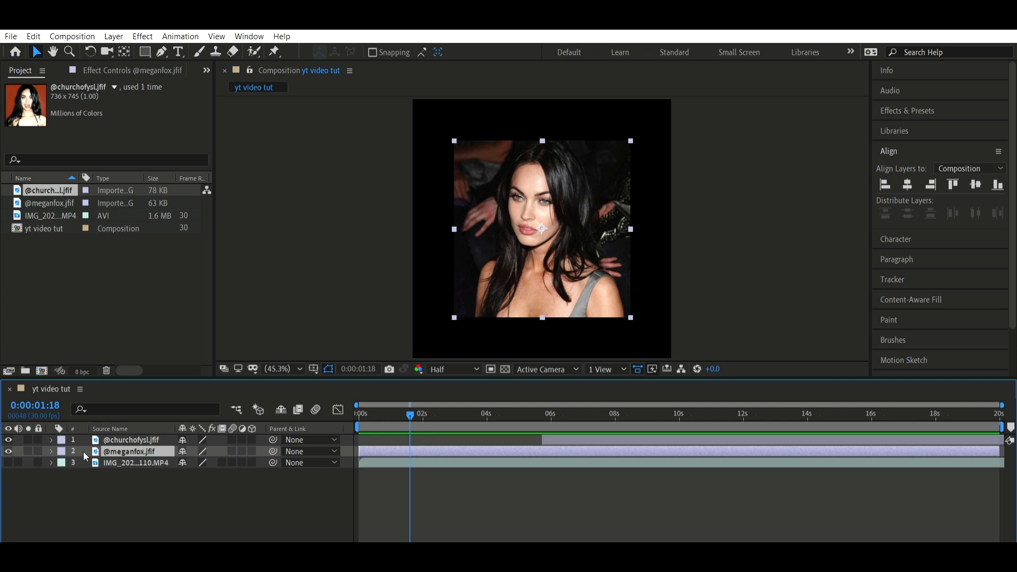
key("s")
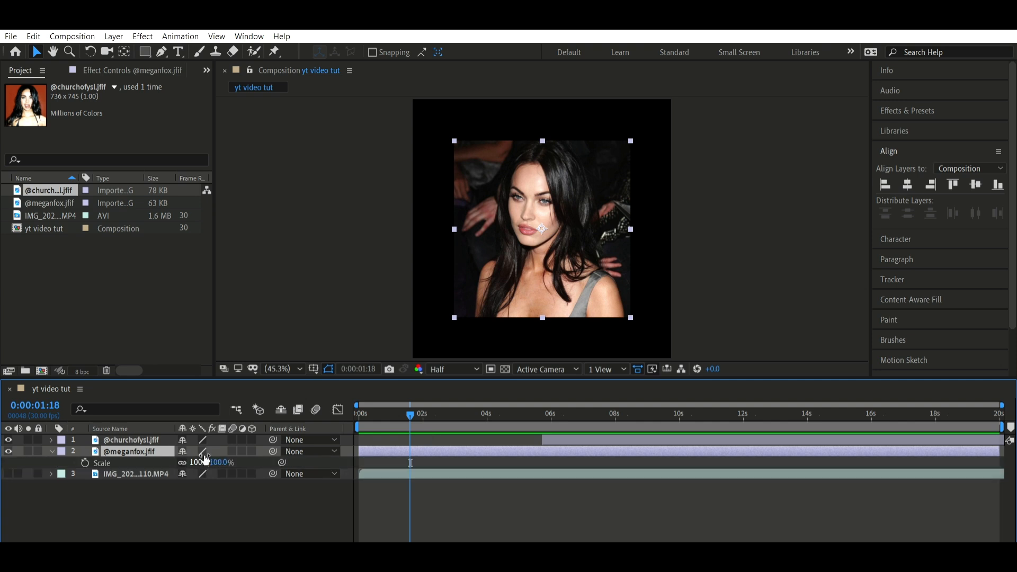
left_click_drag(202, 459, 226, 444)
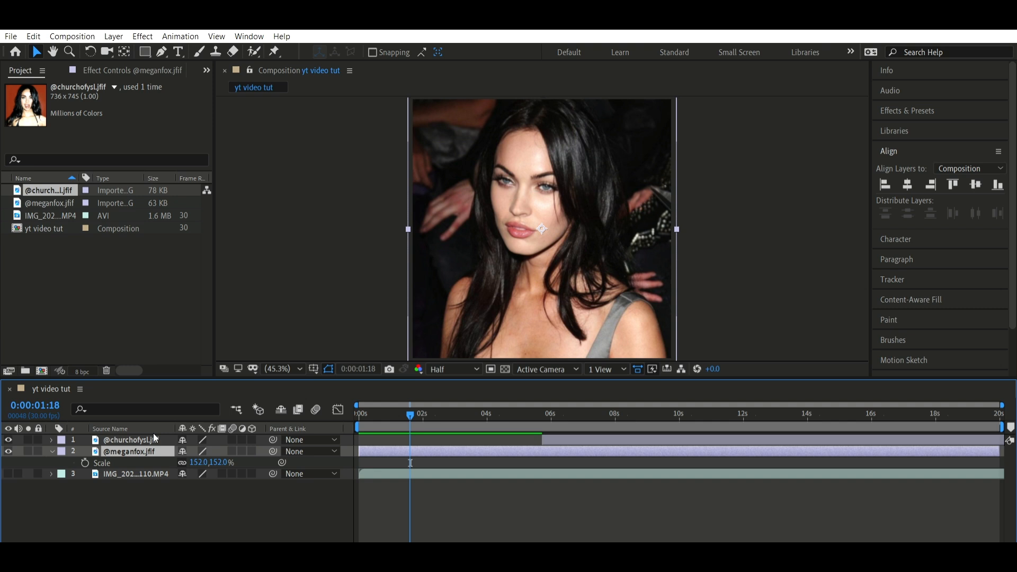
key("a")
left_click_drag(187, 463, 322, 455)
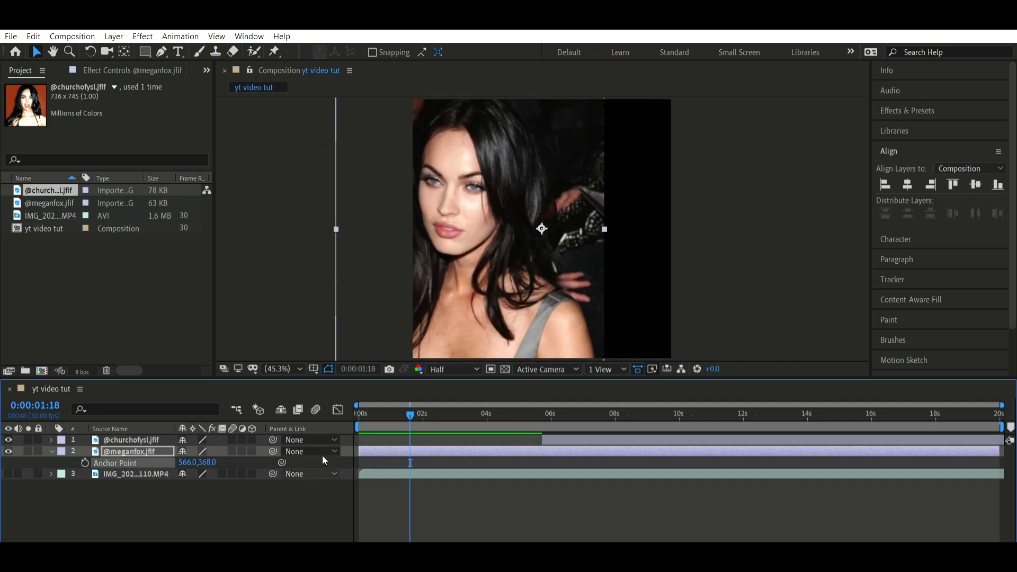
left_click_drag(209, 462, 345, 432)
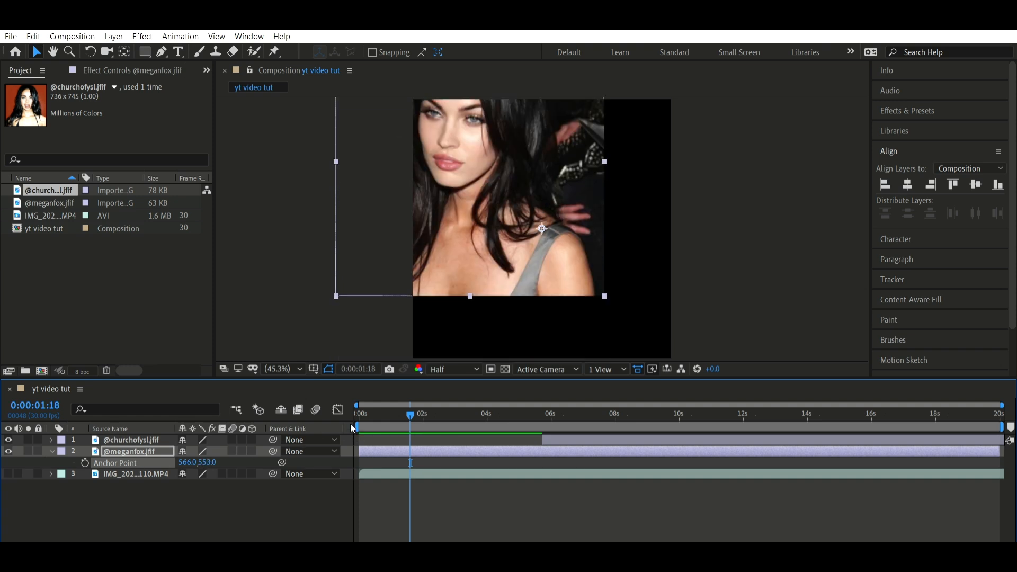
key("ctrl+z")
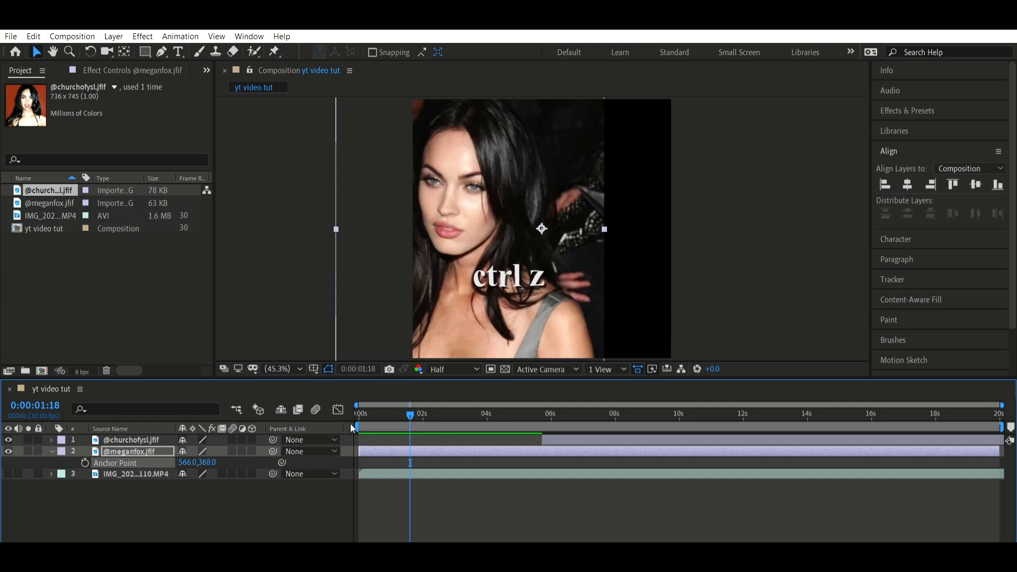
key("ctrl+z")
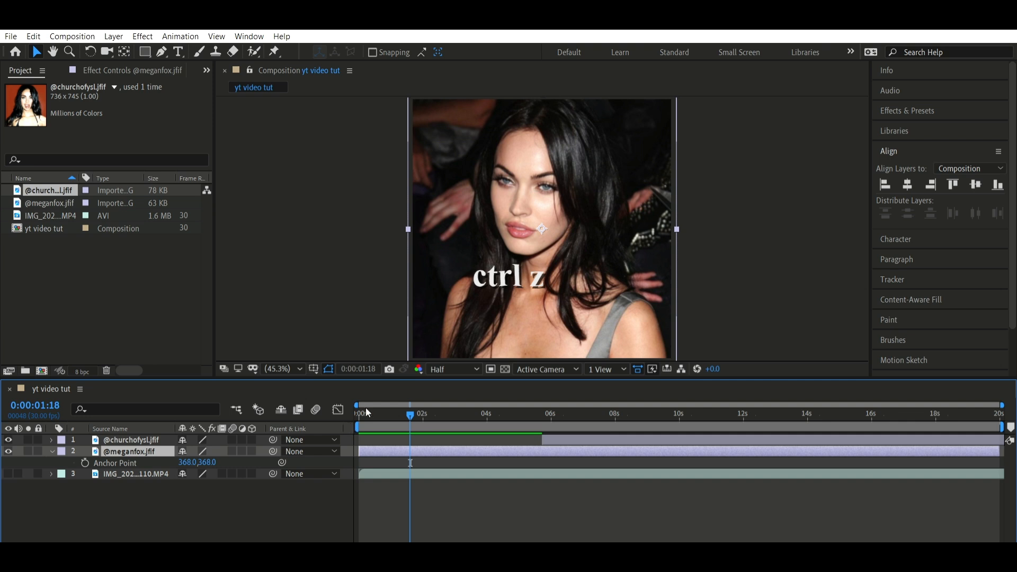
left_click(469, 469)
left_click_drag(530, 413, 552, 391)
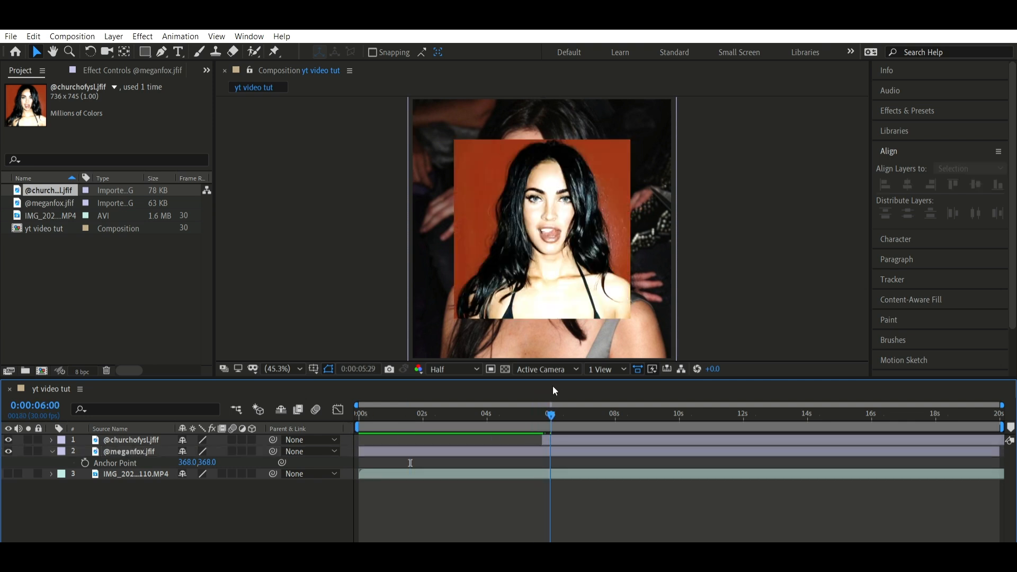
left_click(572, 439)
key("a")
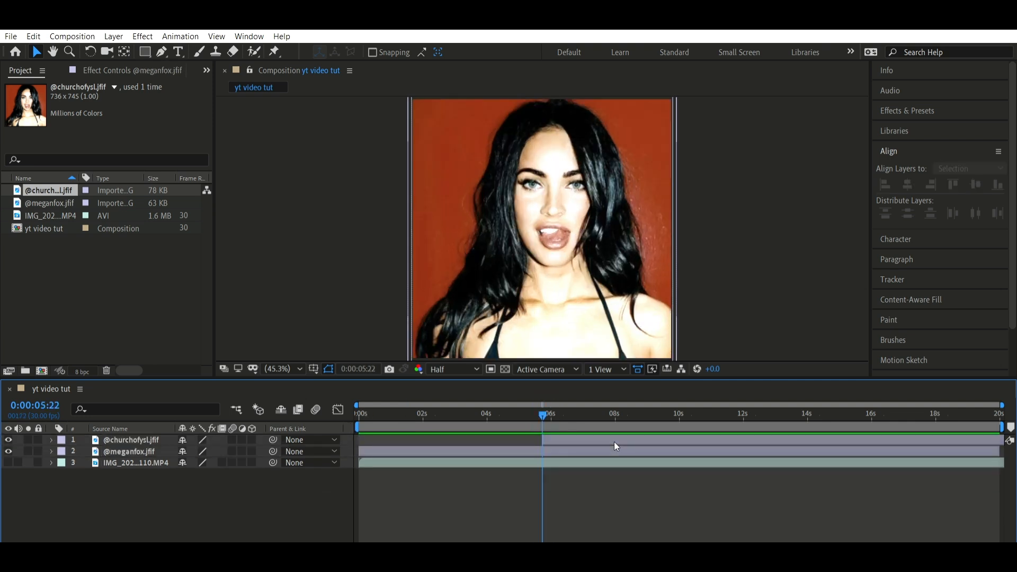
left_click(615, 450)
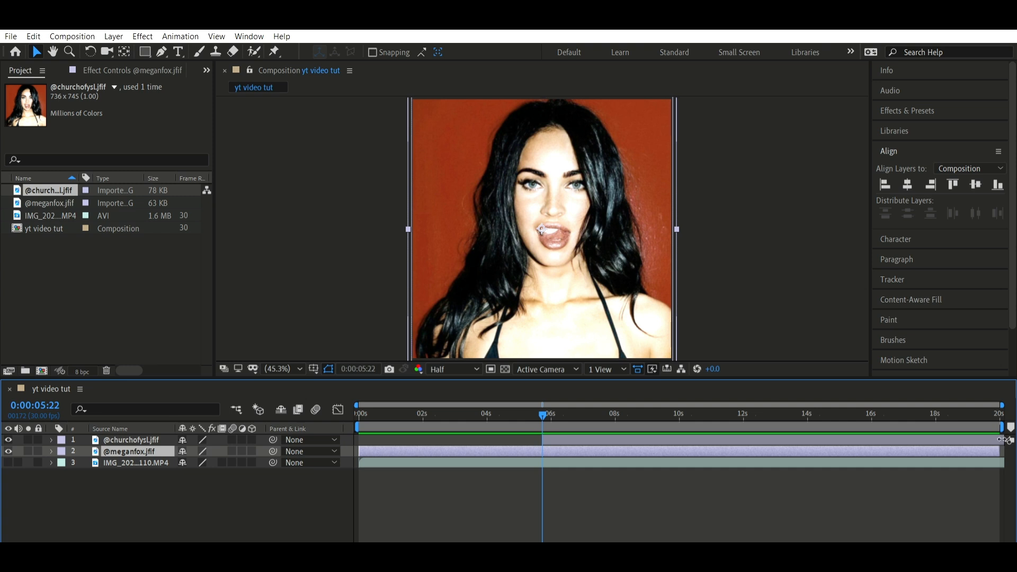
left_click_drag(1000, 450, 658, 449)
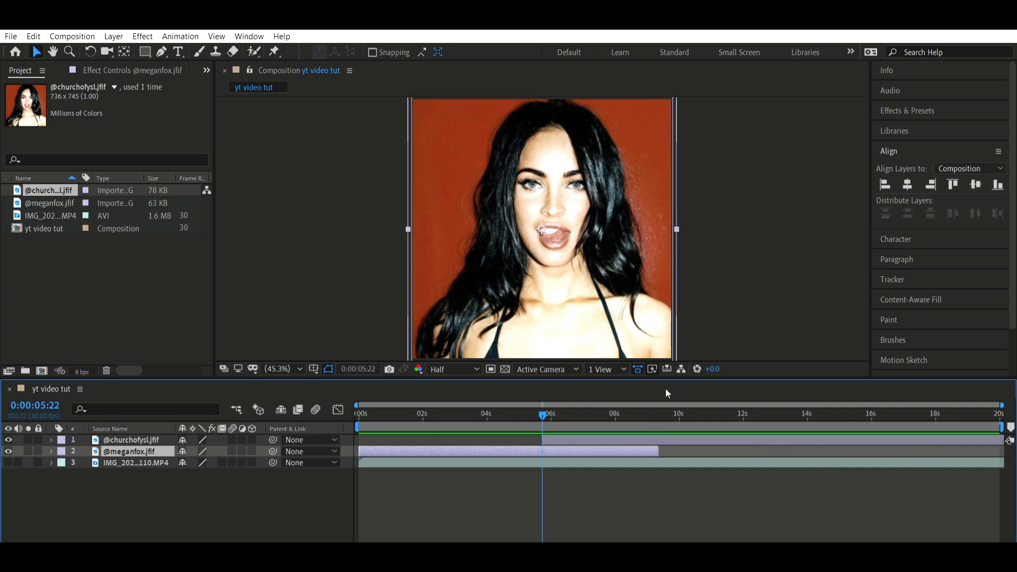
key("ctrl+shift+d")
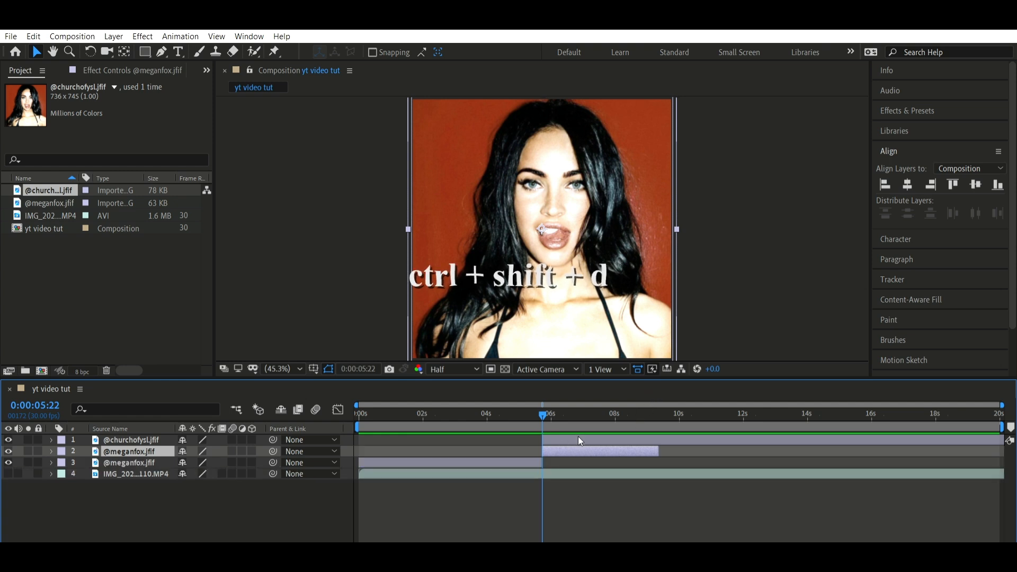
key("Delete")
left_click(711, 416)
left_click_drag(711, 416, 716, 418)
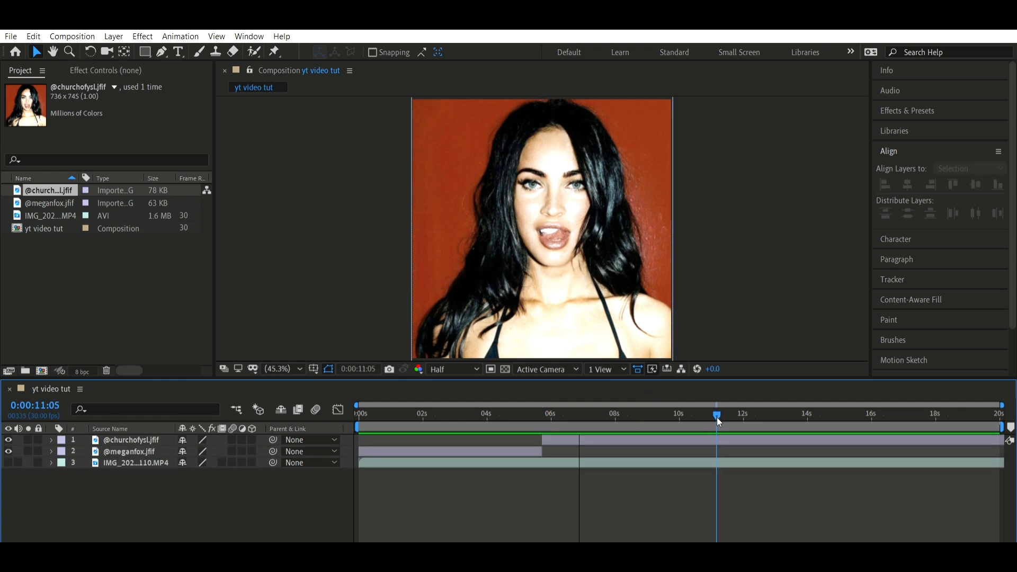
left_click(728, 434)
key("ctrl+shift+d")
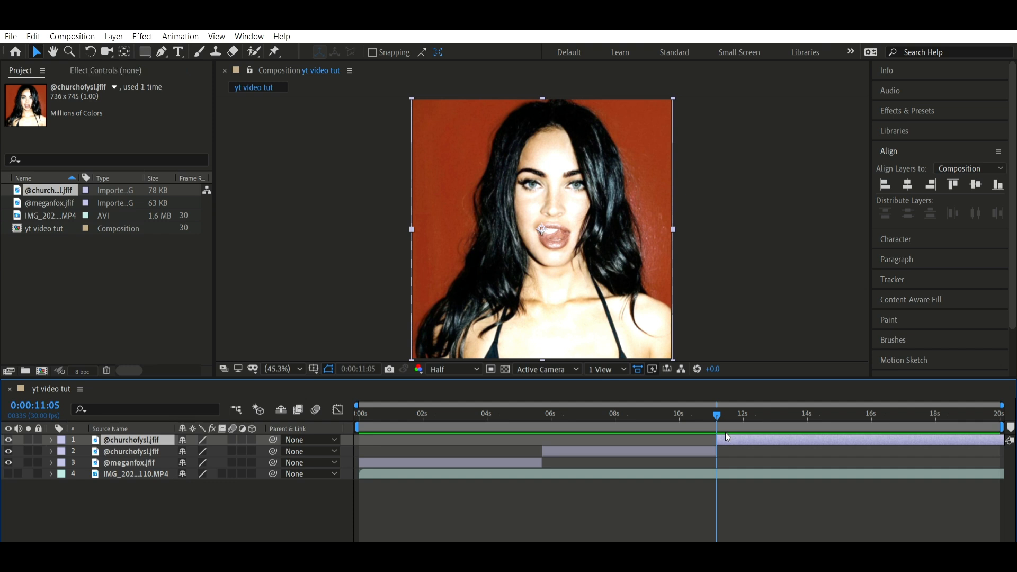
key("Delete")
Return the playhead to the start of the composition and save the project
key("Home")
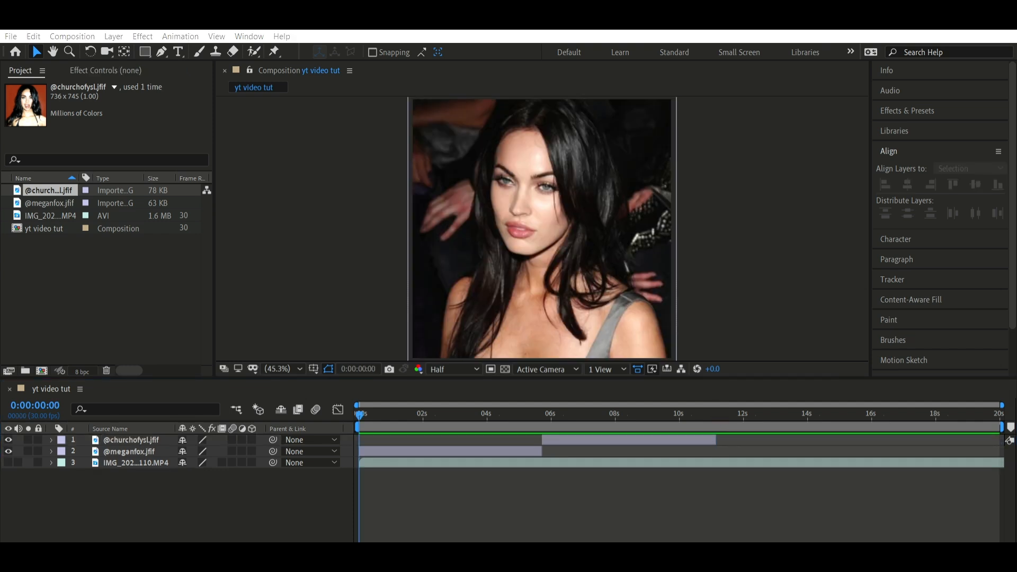
key("ctrl+s")
left_click(481, 388)
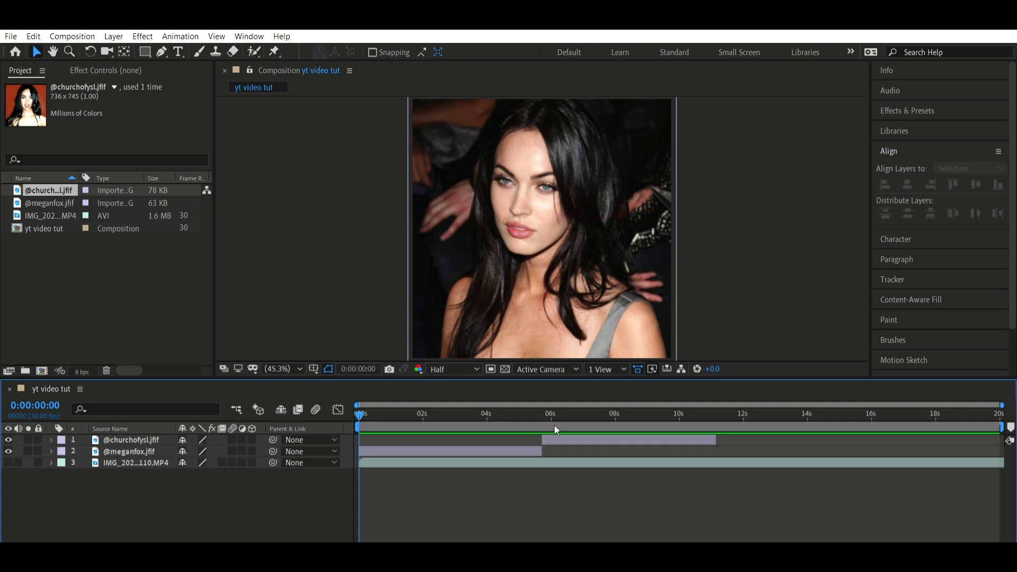
left_click(906, 109)
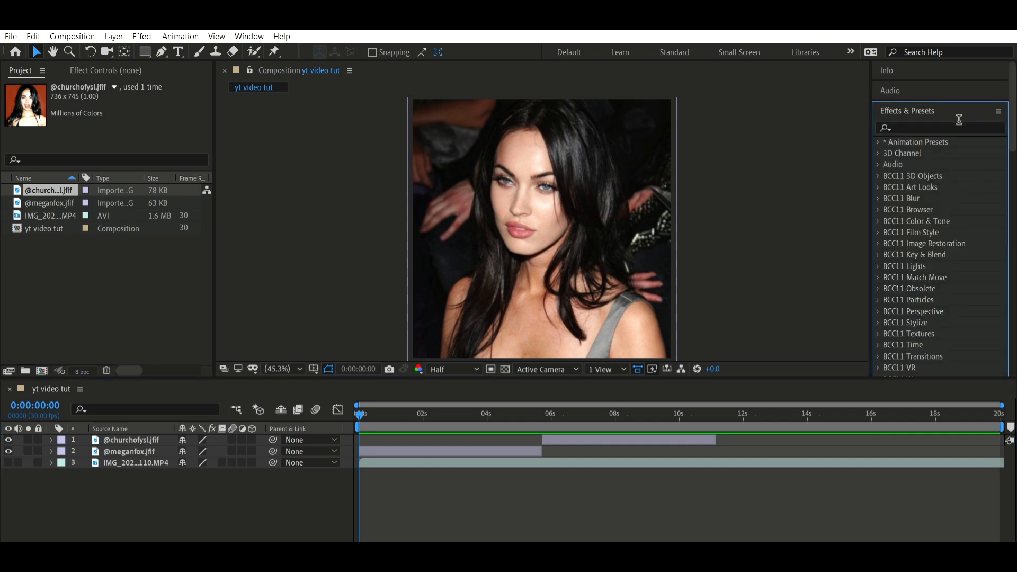
left_click(959, 126)
type("sharpen")
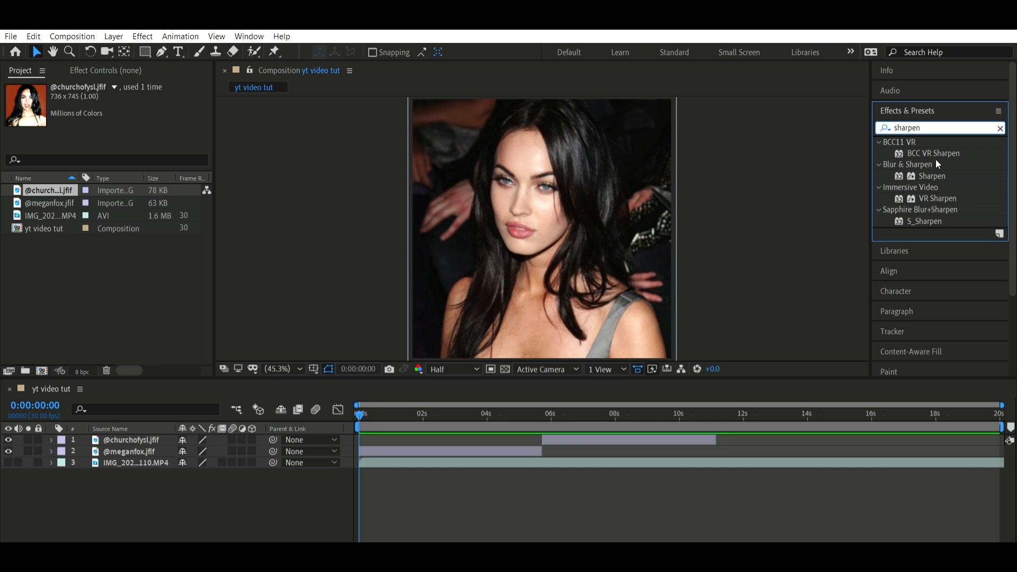
left_click_drag(931, 176, 567, 173)
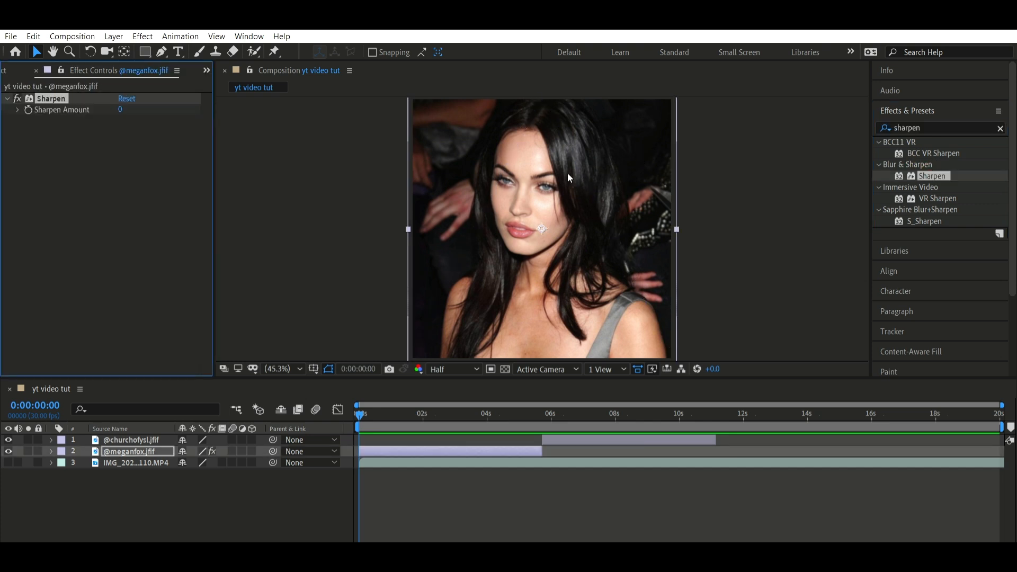
left_click(123, 102)
type("40")
left_click(946, 127)
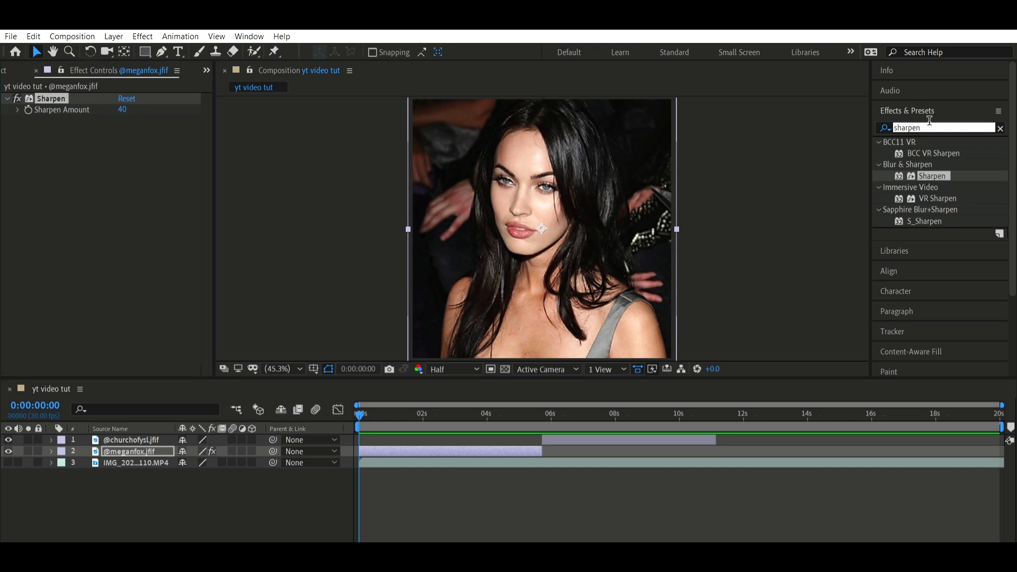
type("unsha")
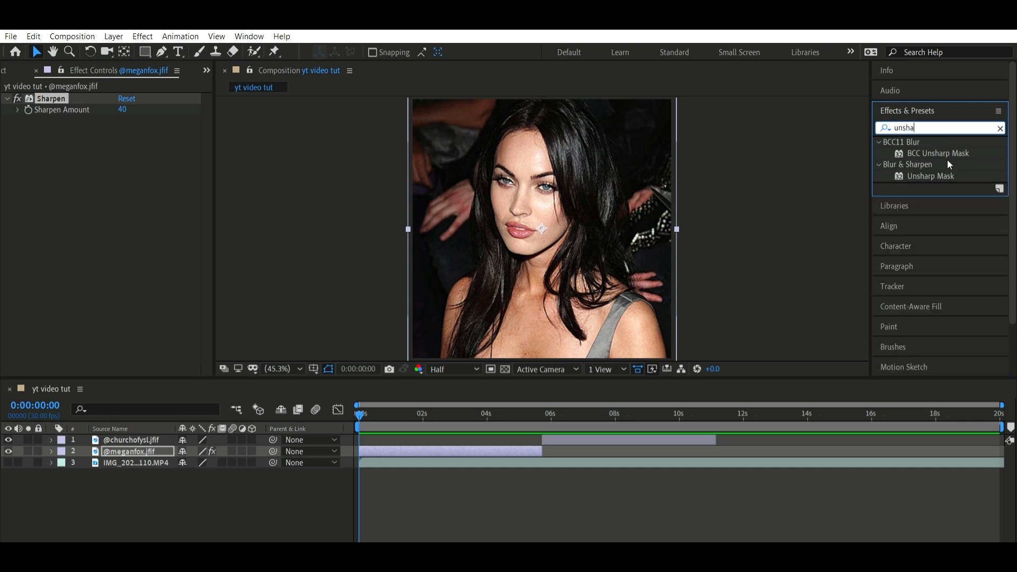
left_click_drag(931, 176, 530, 228)
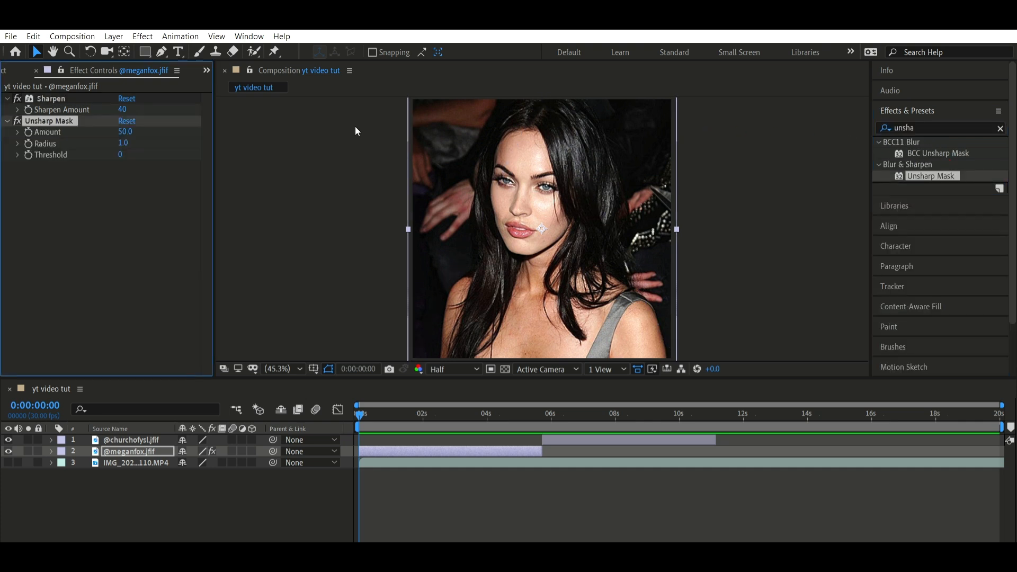
left_click(125, 132)
type("150")
key("Tab")
type("10")
key("Return")
Set the composition's preview resolution to Full
left_click(519, 496)
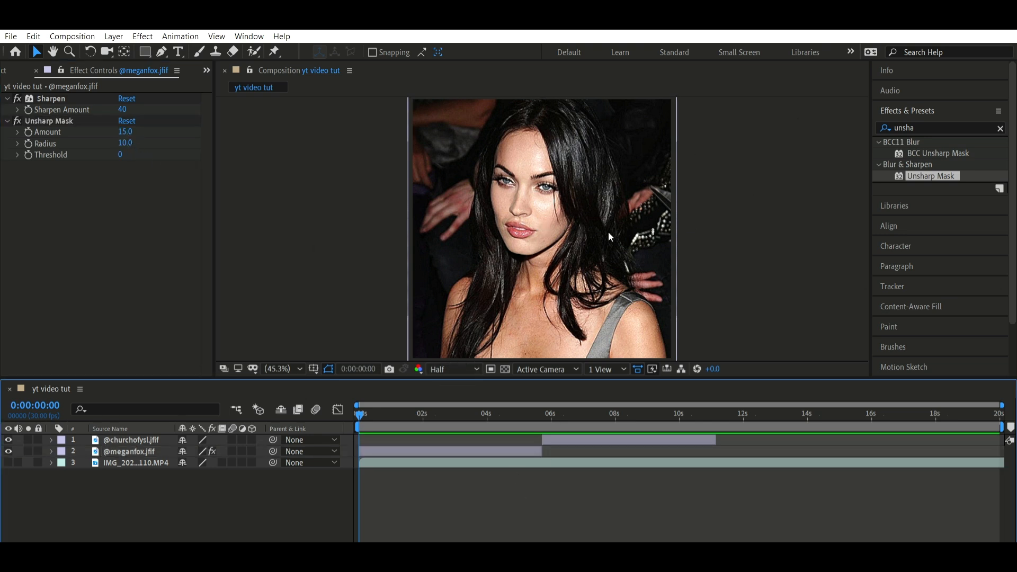
left_click(466, 363)
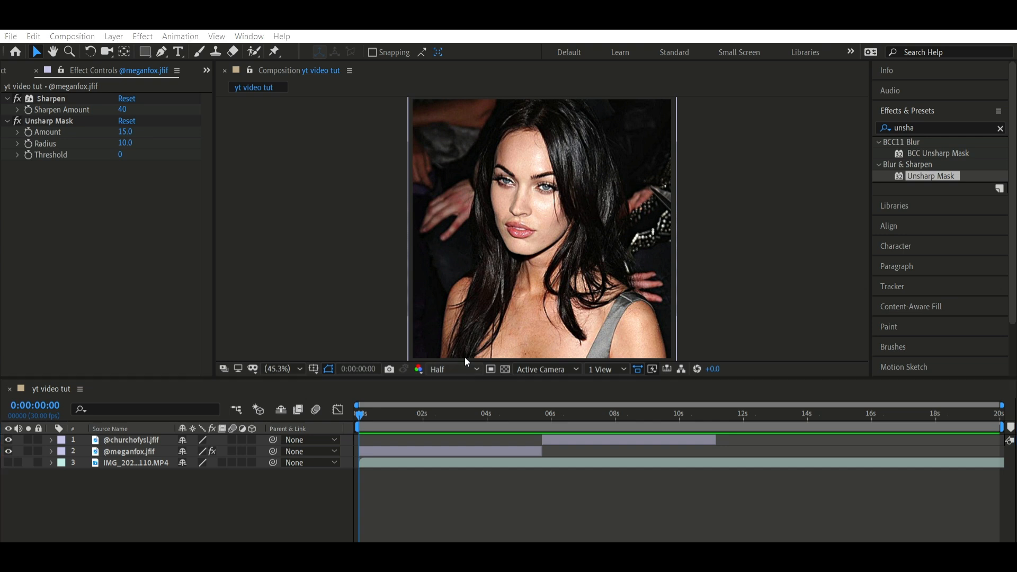
left_click(466, 387)
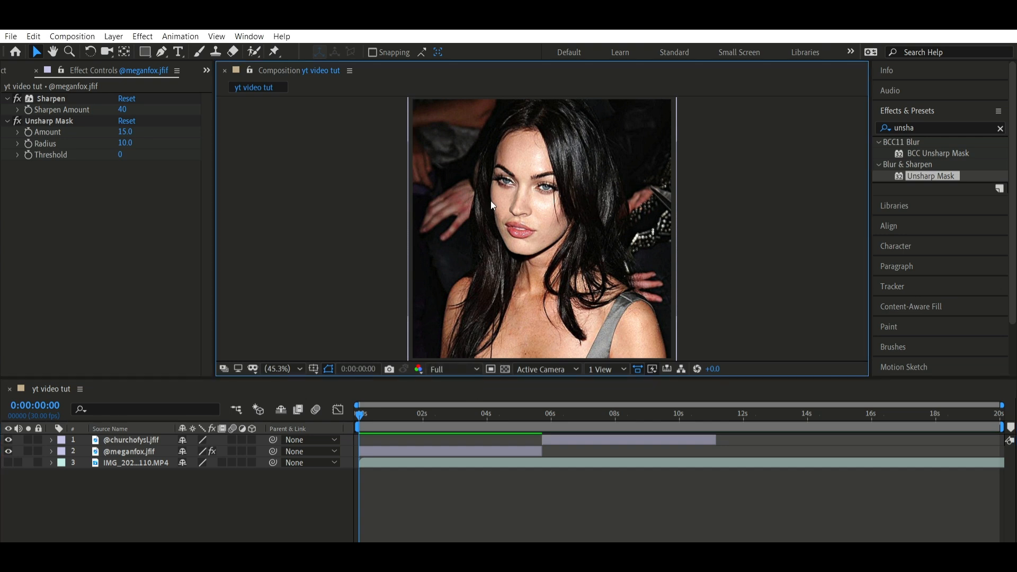
left_click(82, 94)
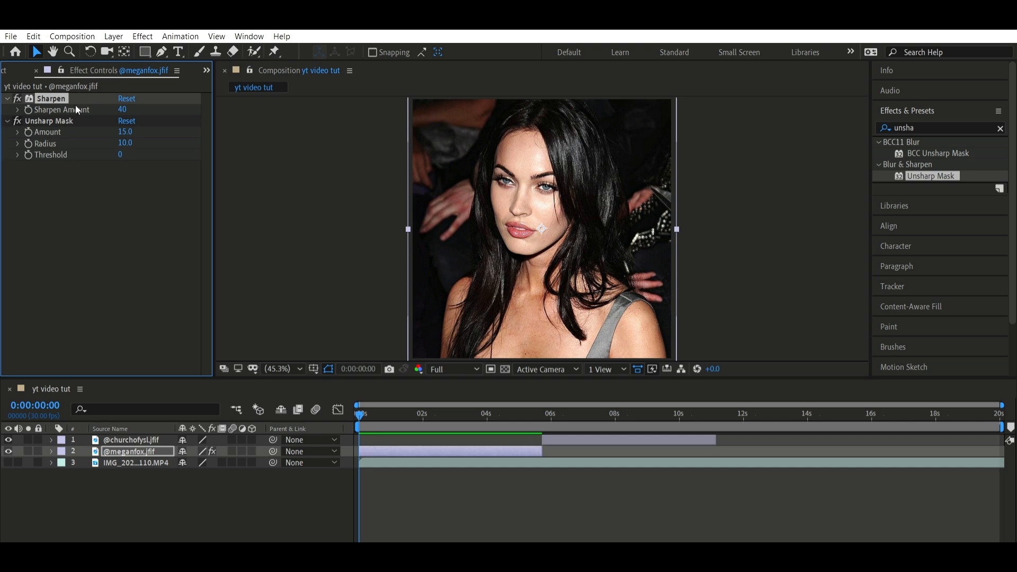
key("ctrl+a")
key("ctrl+c")
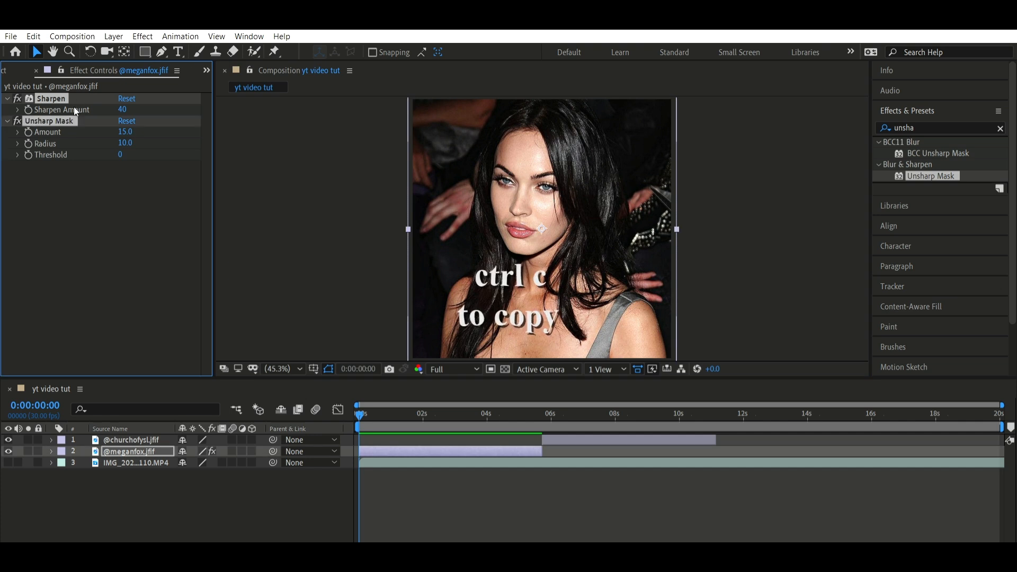
left_click(548, 400)
left_click(568, 433)
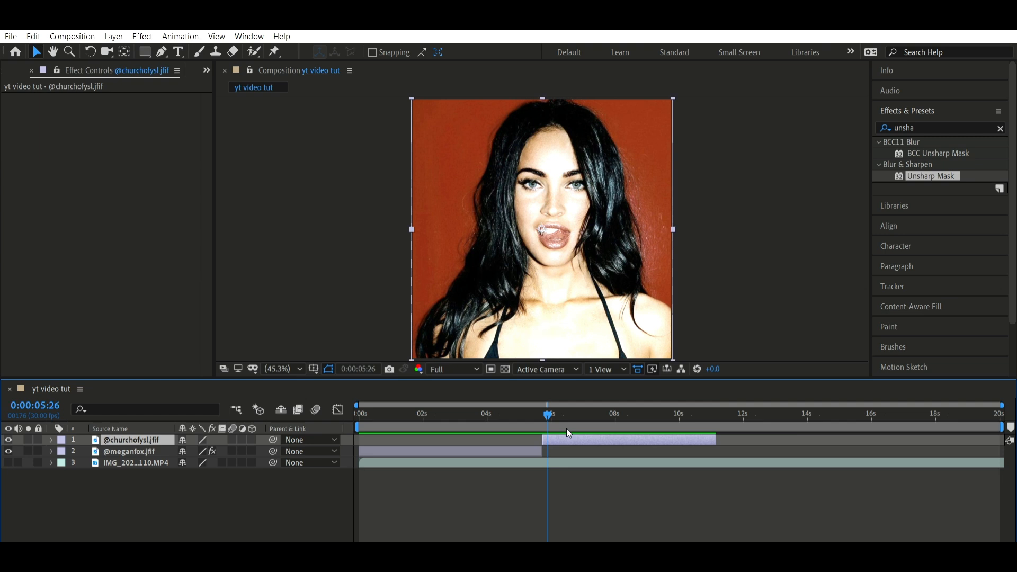
key("ctrl+v")
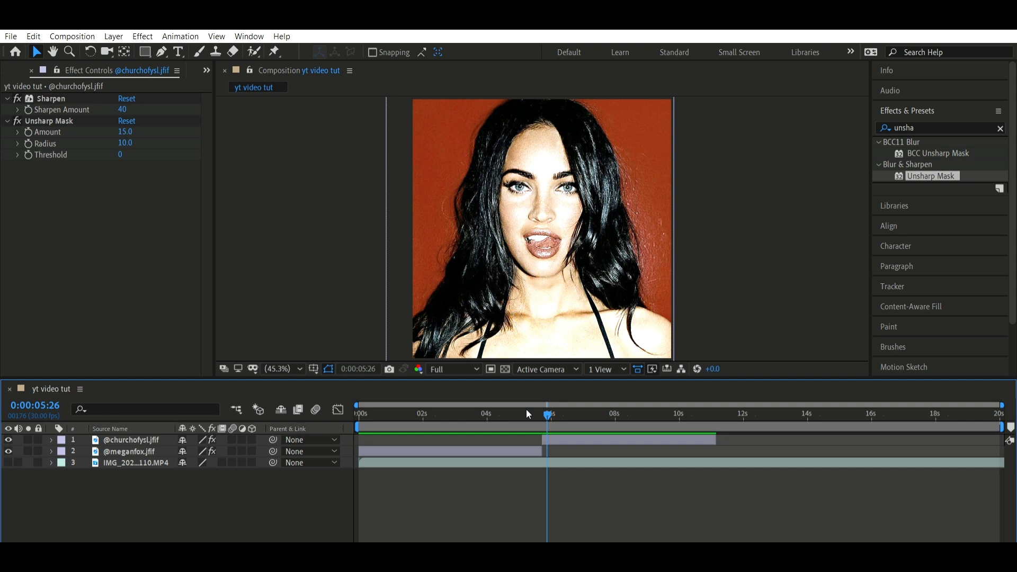
key("ctrl+4")
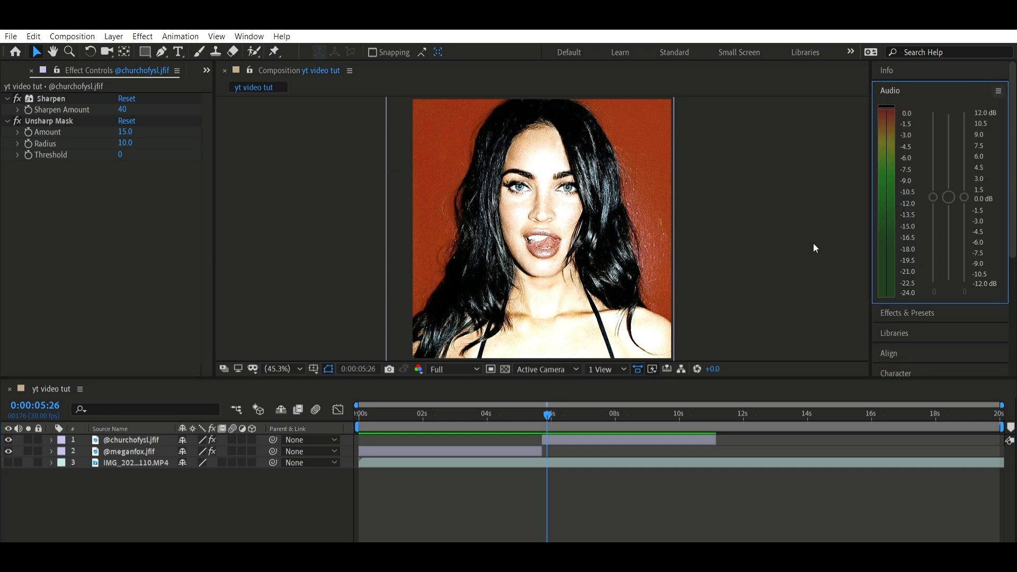
left_click(434, 417)
left_click_drag(462, 425, 755, 433)
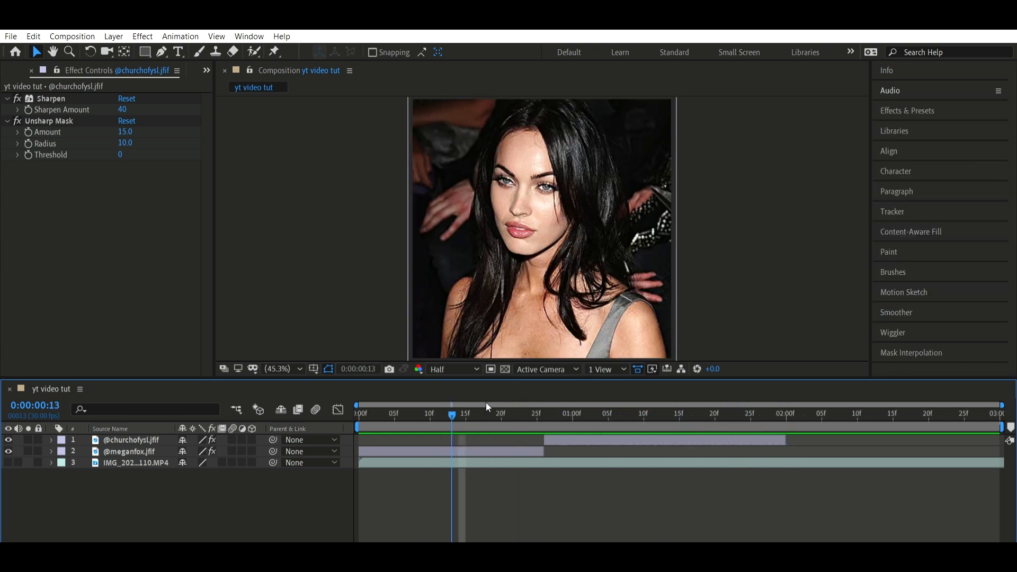
left_click_drag(486, 402, 452, 407)
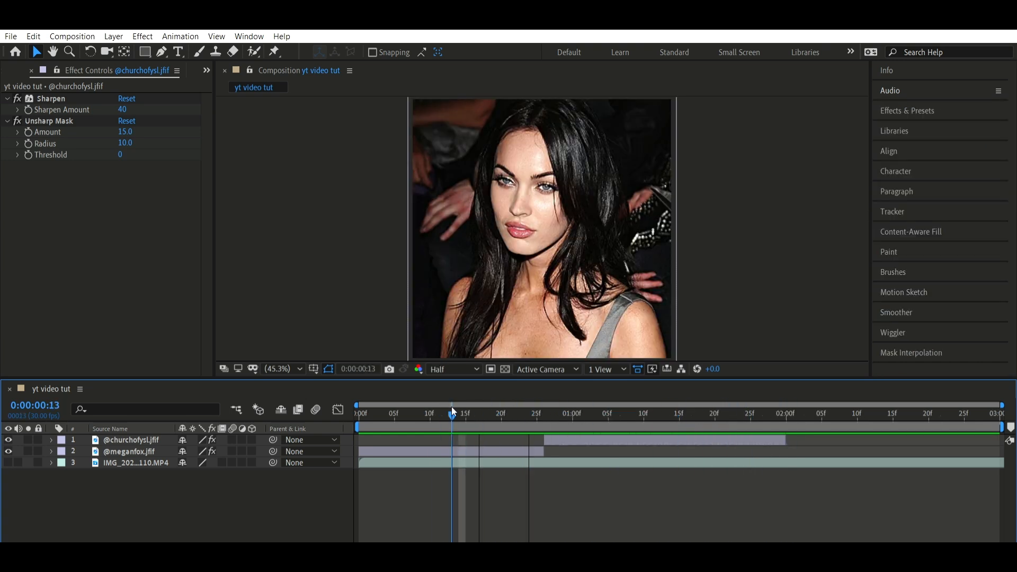
left_click(441, 447)
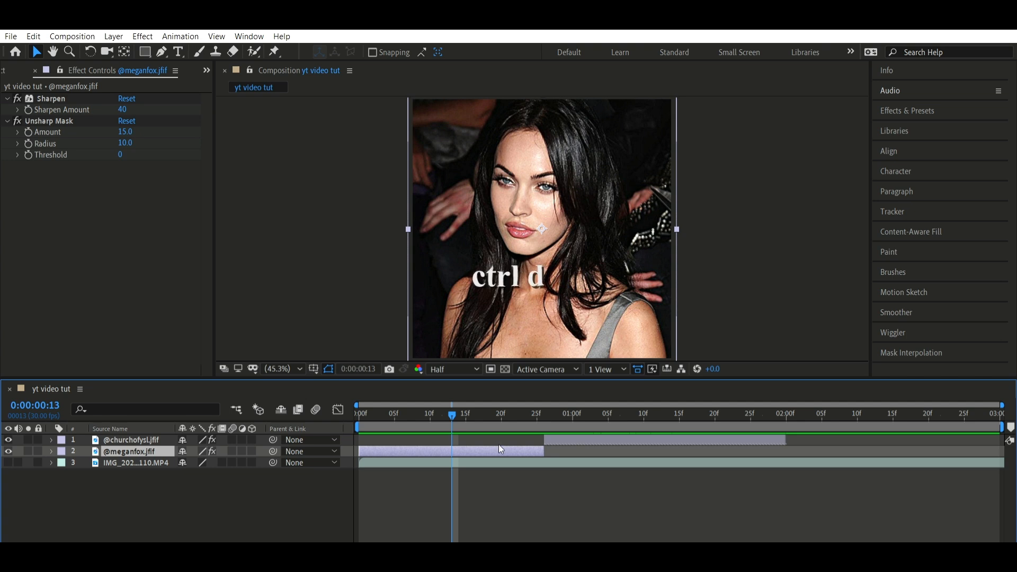
key("ctrl+d")
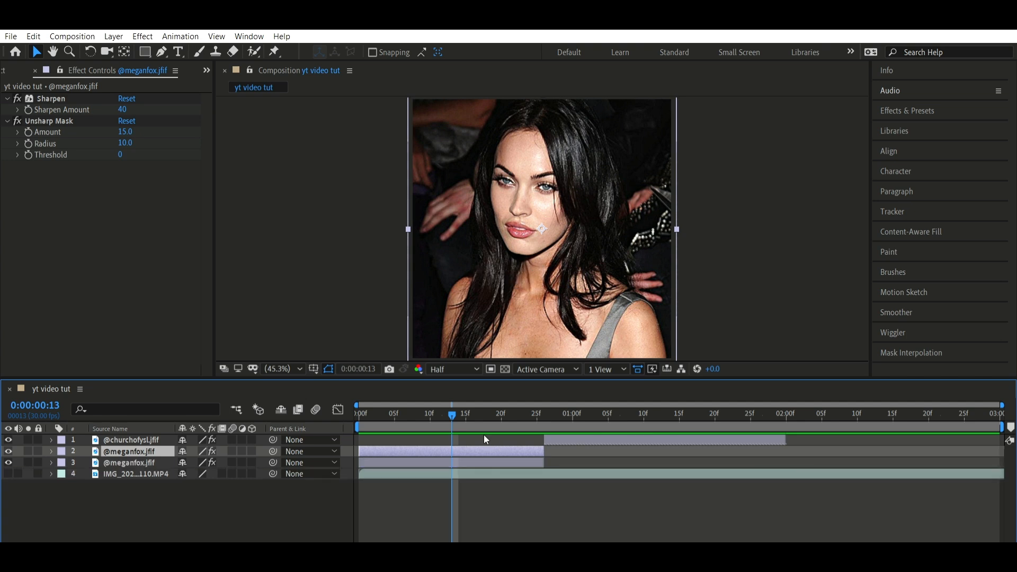
key("ctrl+shift+Down")
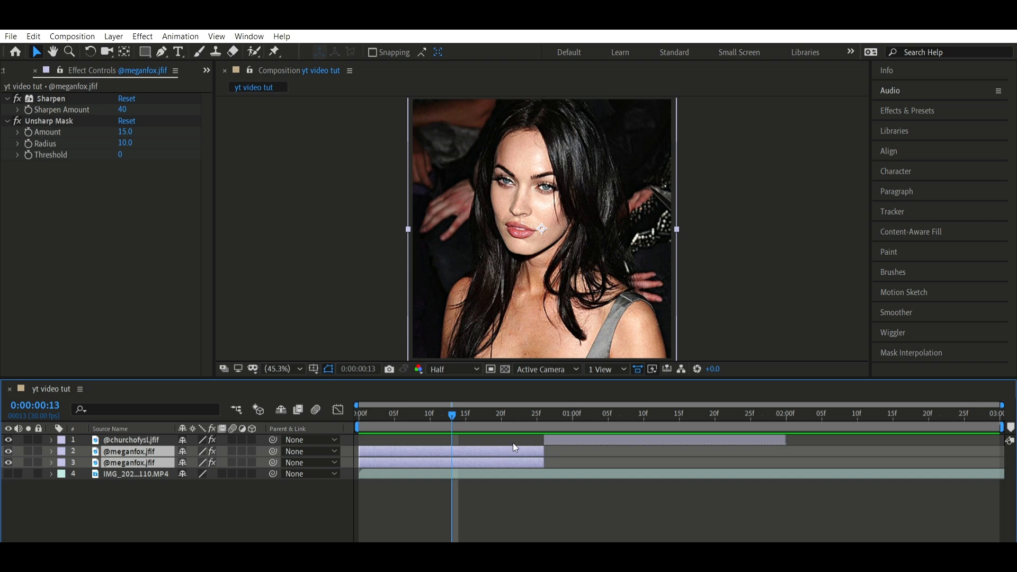
right_click(517, 448)
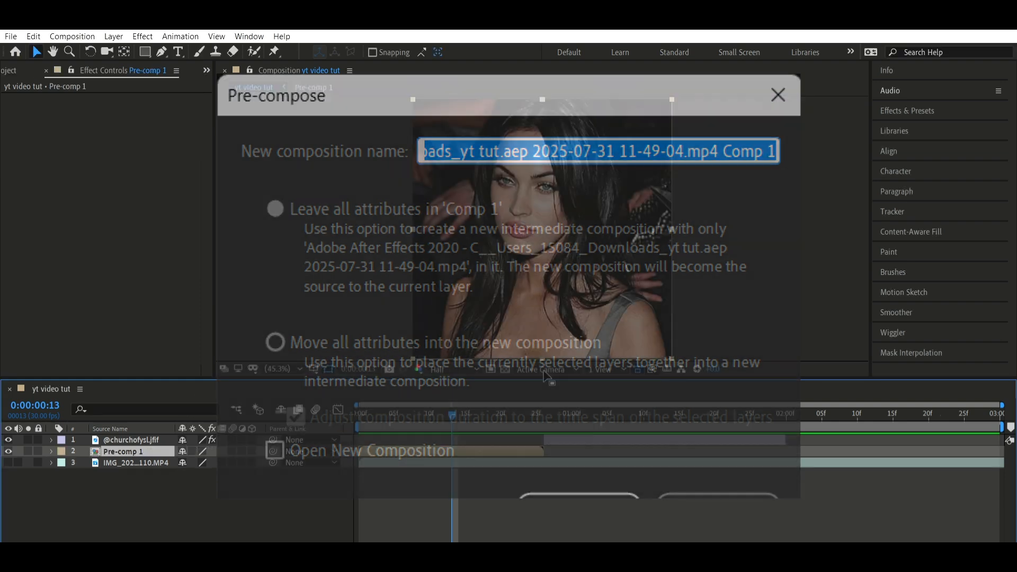
left_click_drag(516, 416, 574, 418)
left_click(589, 440)
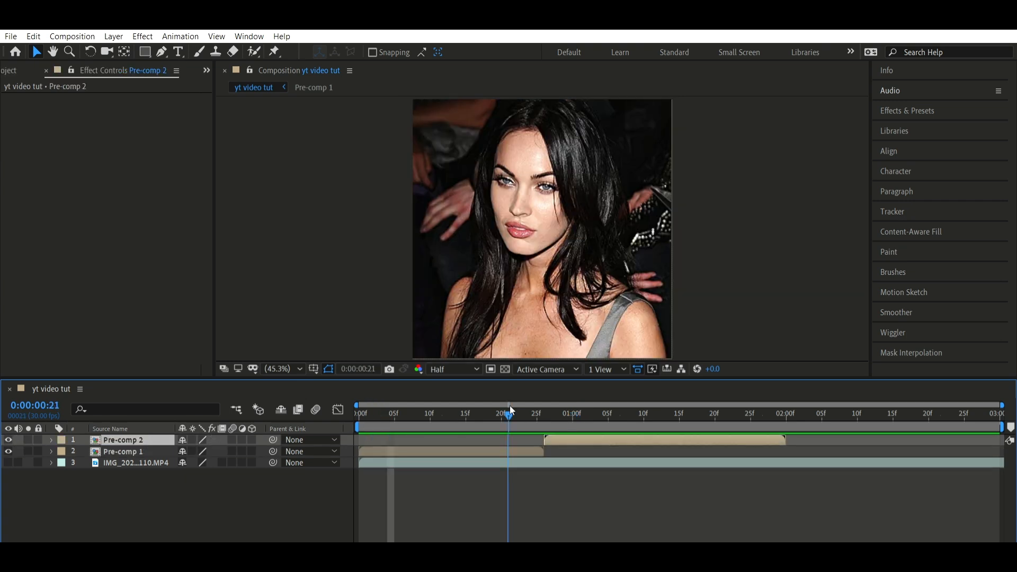
Find the Stylize group's Motion Tile effect and apply it to the Pre-comp 1 layer
left_click_drag(510, 410, 481, 415)
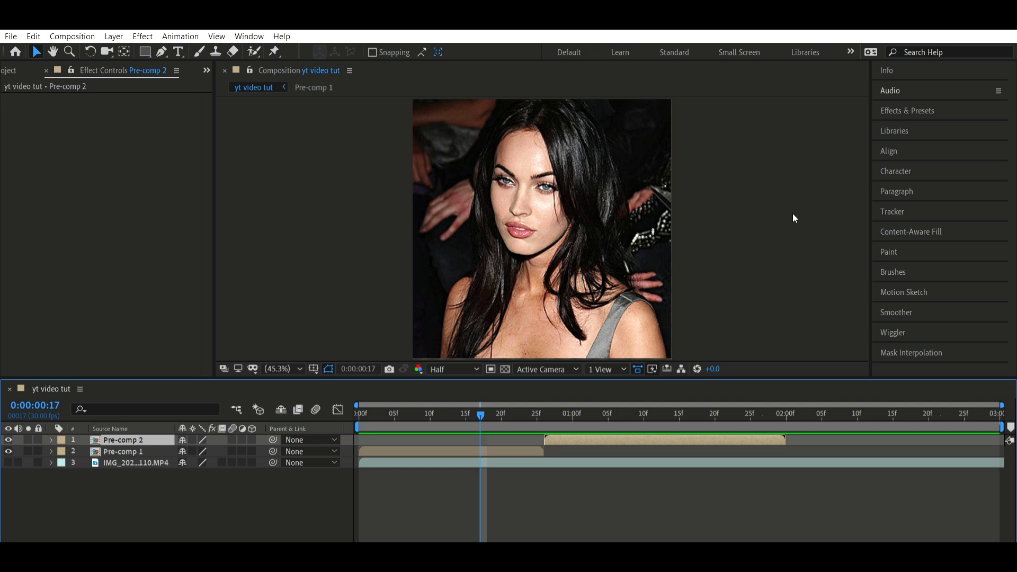
left_click(957, 103)
left_click(904, 128)
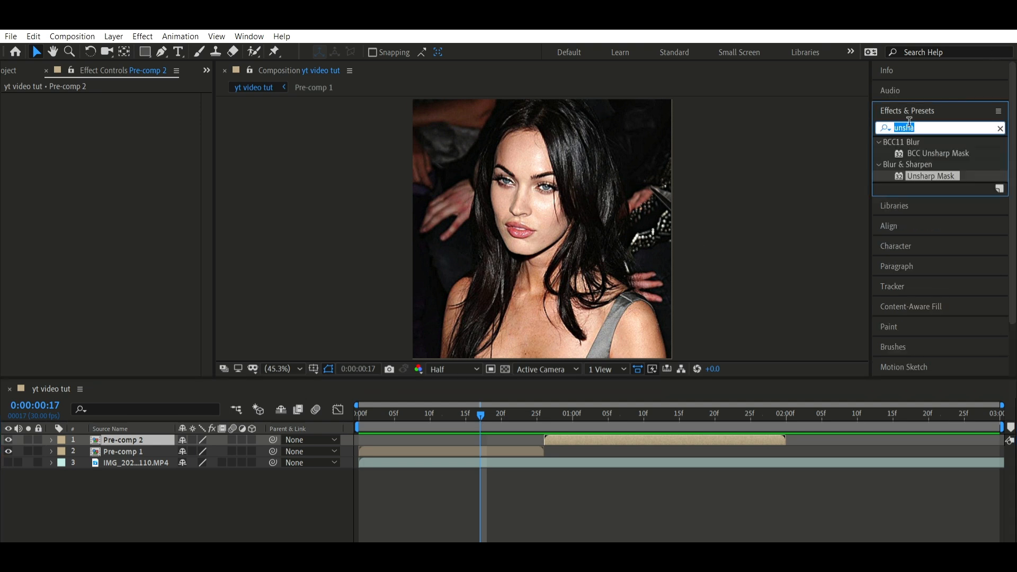
type("motion tile")
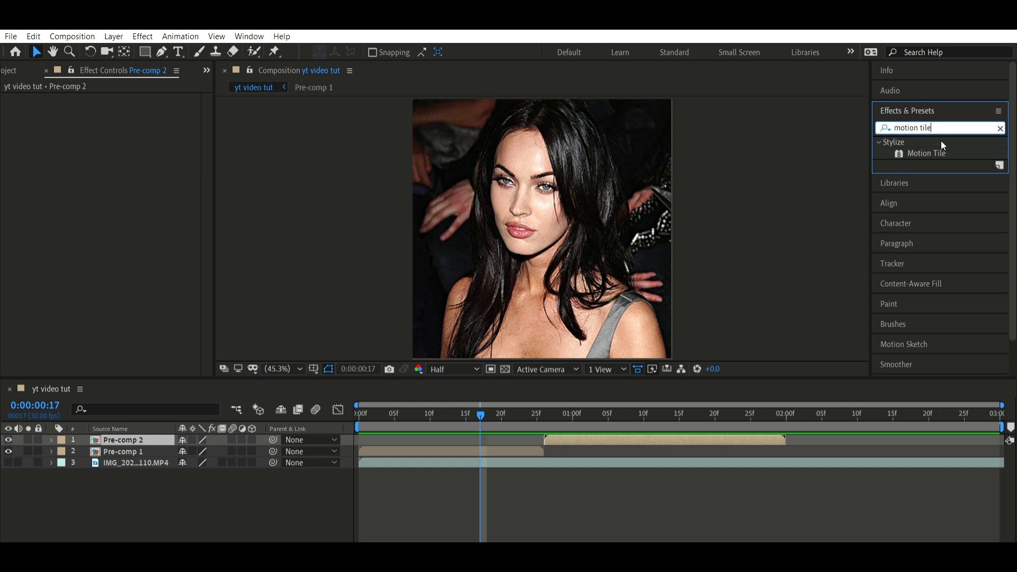
left_click_drag(942, 152, 587, 166)
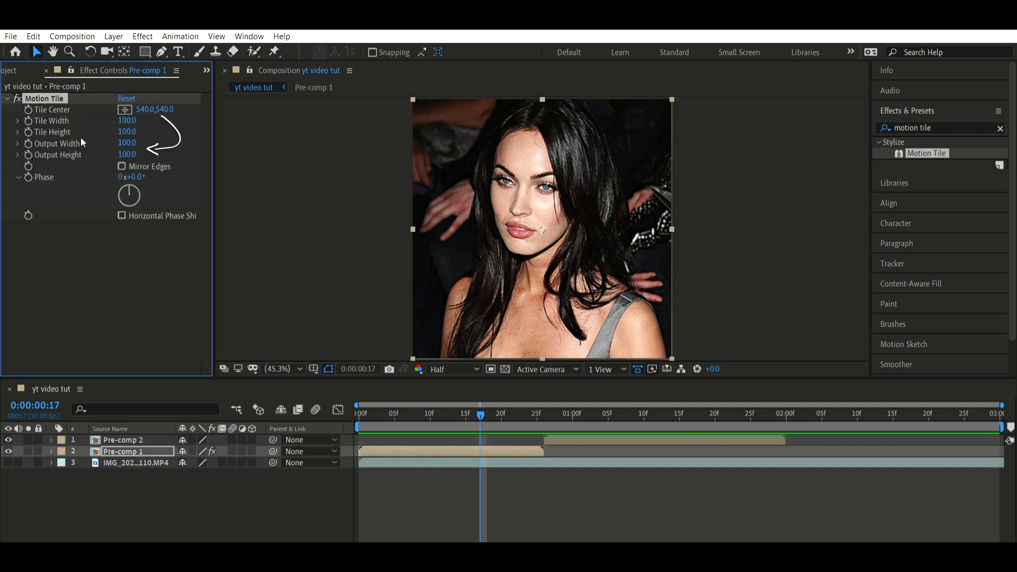
Set the Motion Tile output width and output height to 400 and enable Mirror Edges
left_click(128, 143)
type("400")
left_click(130, 154)
type("400")
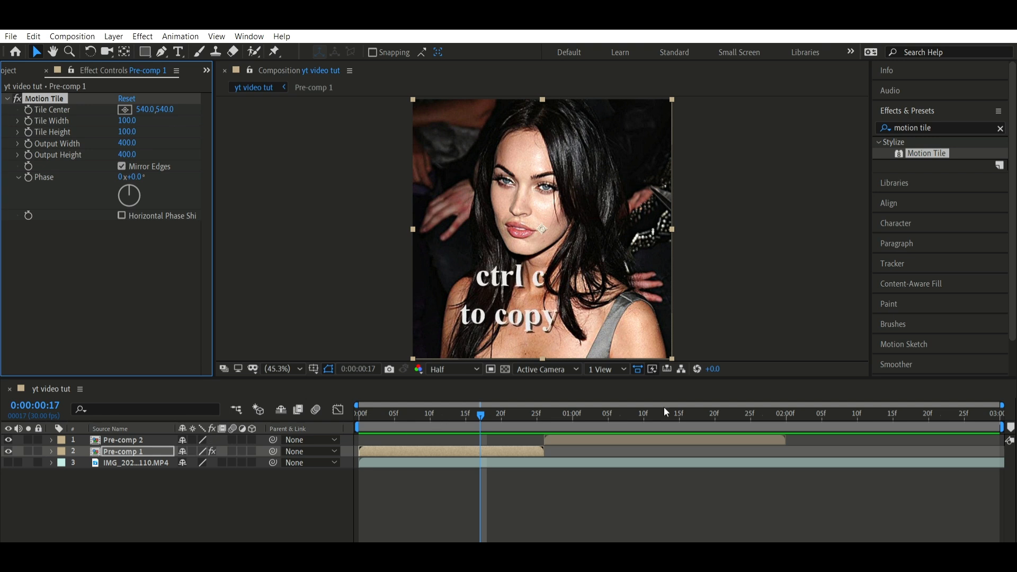
Copy the Motion Tile effect from Pre-comp 1 onto the Pre-comp 2 layer
left_click(580, 414)
left_click(587, 439)
key("ctrl+v")
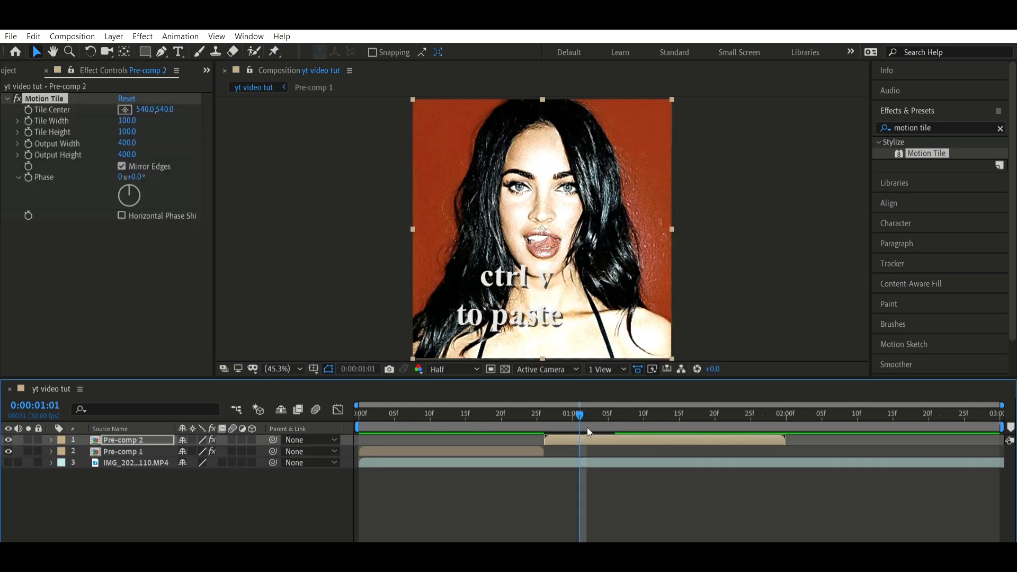
Enable motion blur on both the Pre-comp 2 and Pre-comp 1 layers
left_click(452, 414)
left_click(483, 450)
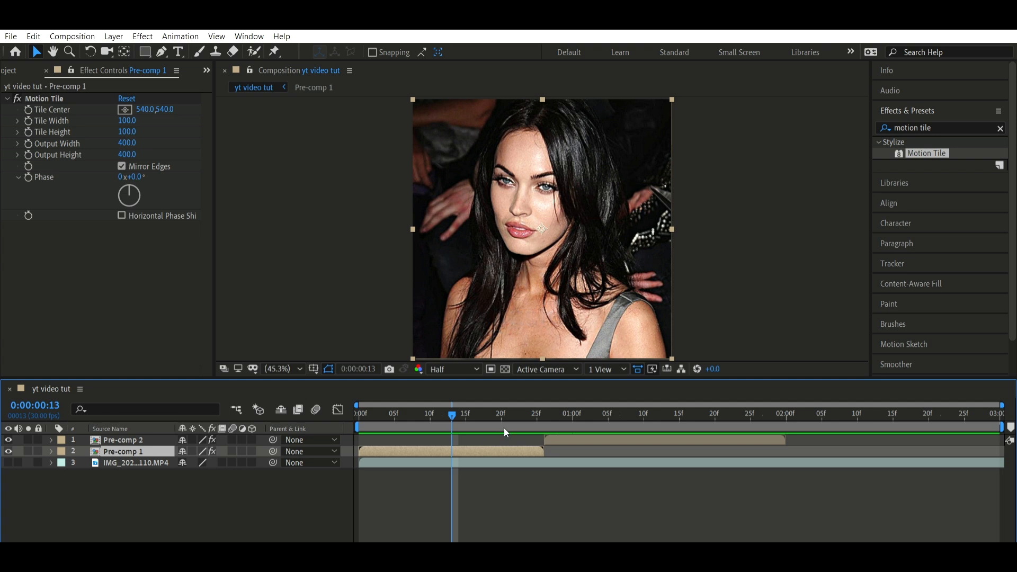
left_click(232, 440)
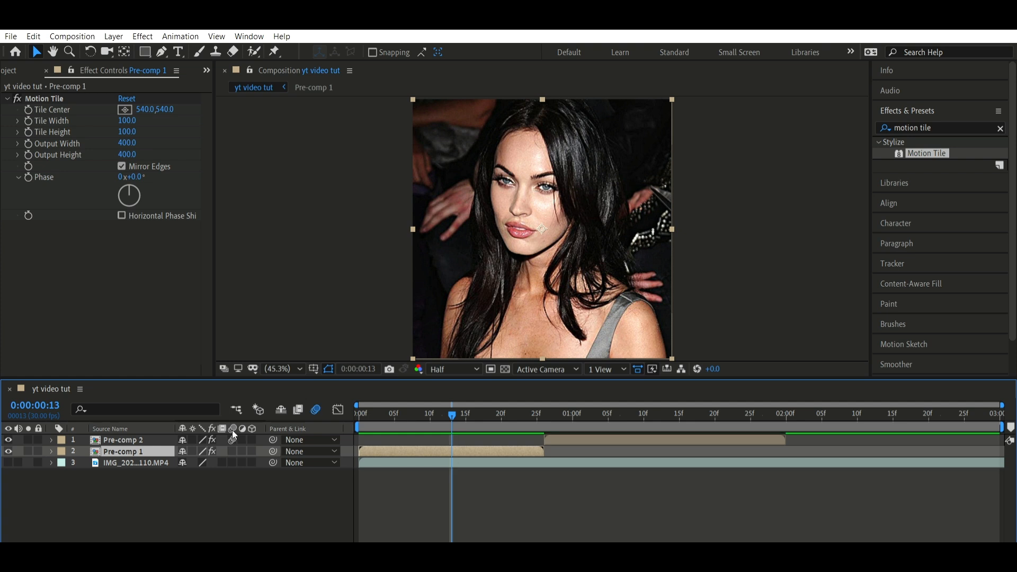
left_click(232, 451)
Animate the Pre-comp 1 layer's scale with a starting keyframe at frame 13 and a 50% keyframe at frame 25
key("s")
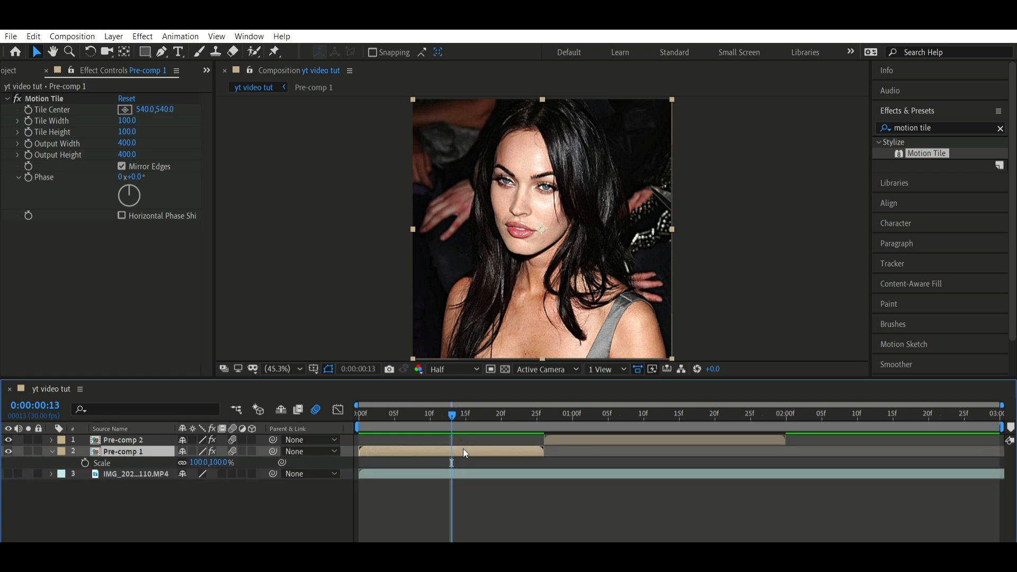
left_click(86, 456)
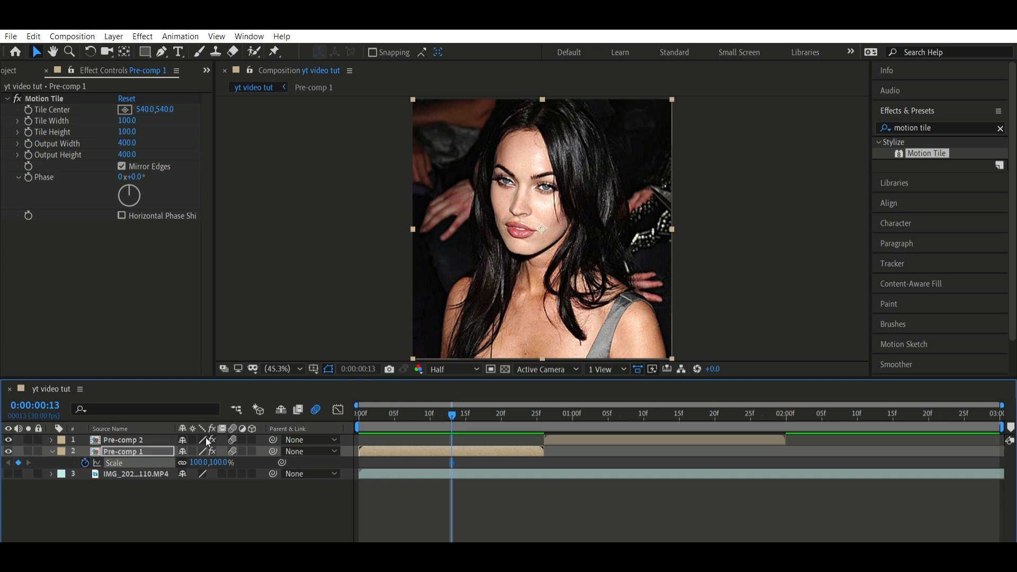
left_click_drag(453, 407, 538, 395)
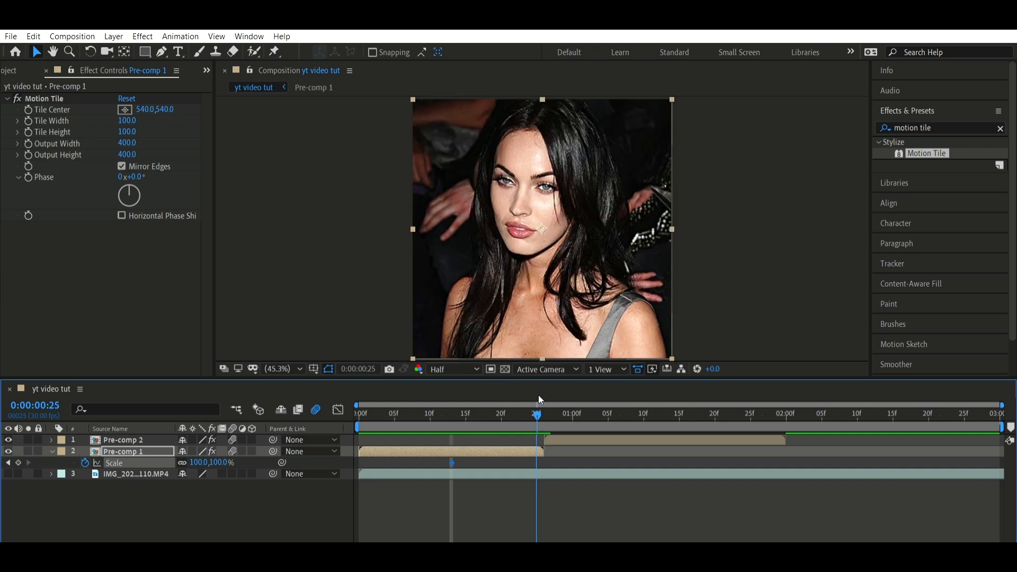
left_click(208, 460)
type("50")
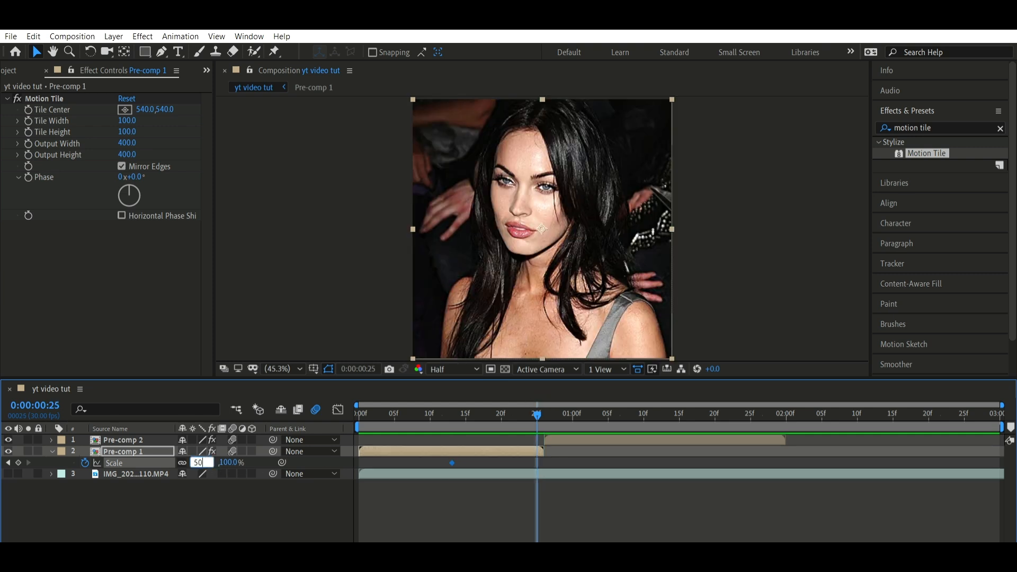
key("Return")
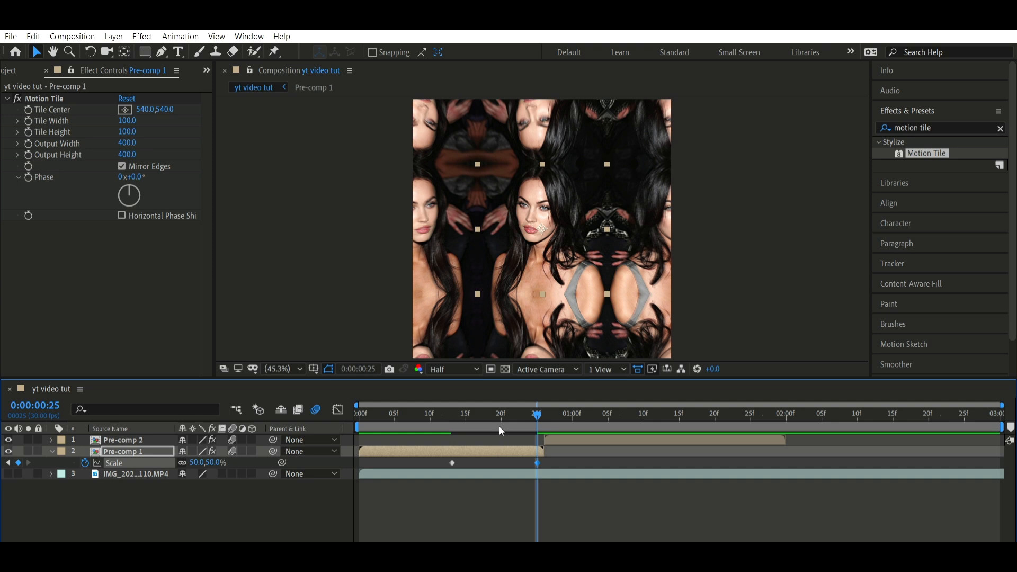
Apply Easy Ease to both scale keyframes of the Pre-comp 1 layer
left_click(567, 442)
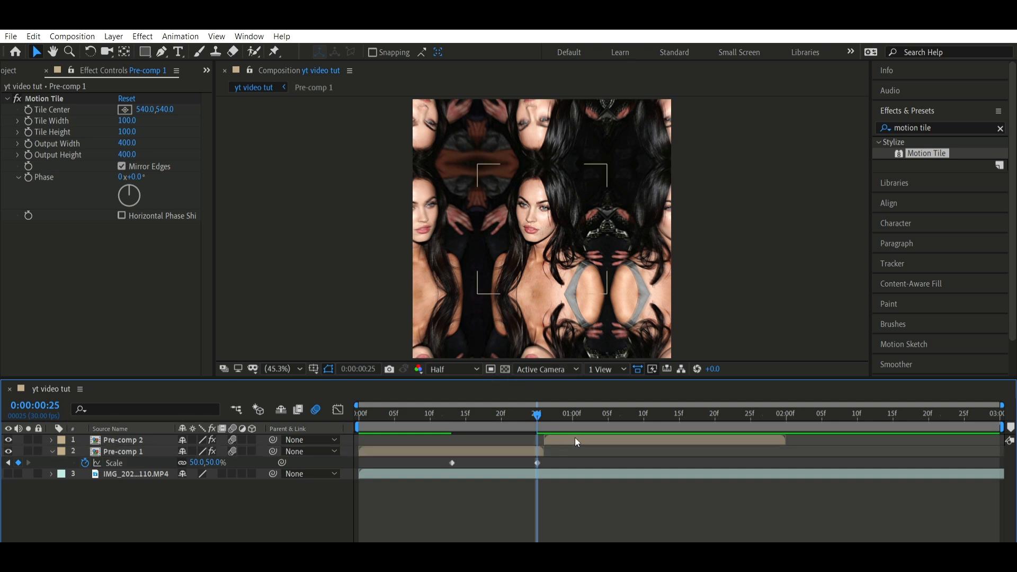
left_click_drag(561, 446, 441, 469)
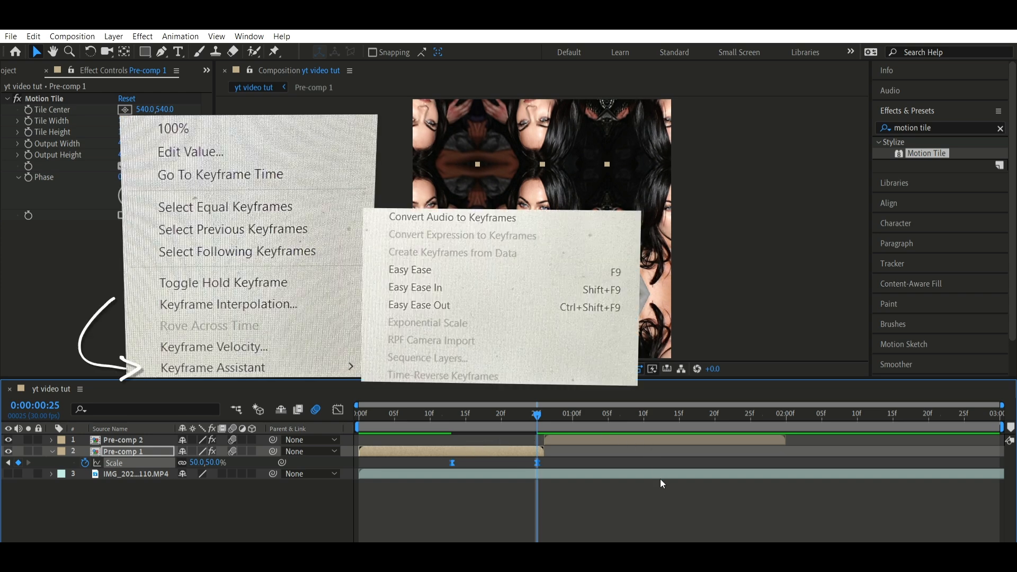
key("F9")
left_click(589, 447)
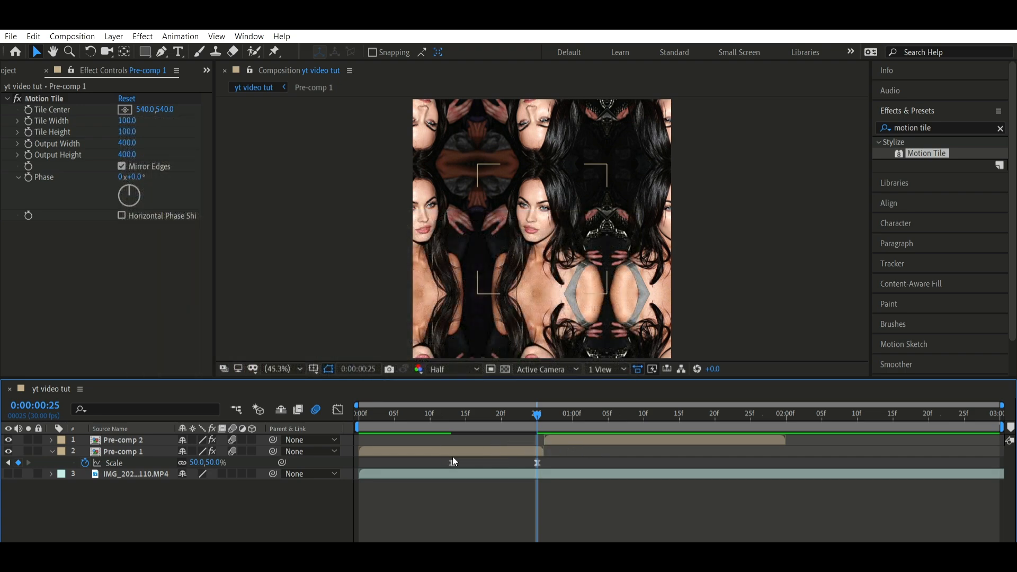
Reshape Pre-comp 1's scale curve to start gradually and drop steeply into the frame 25 keyframe, and preview it from the beginning
left_click(537, 463)
left_click(542, 457)
left_click(538, 462)
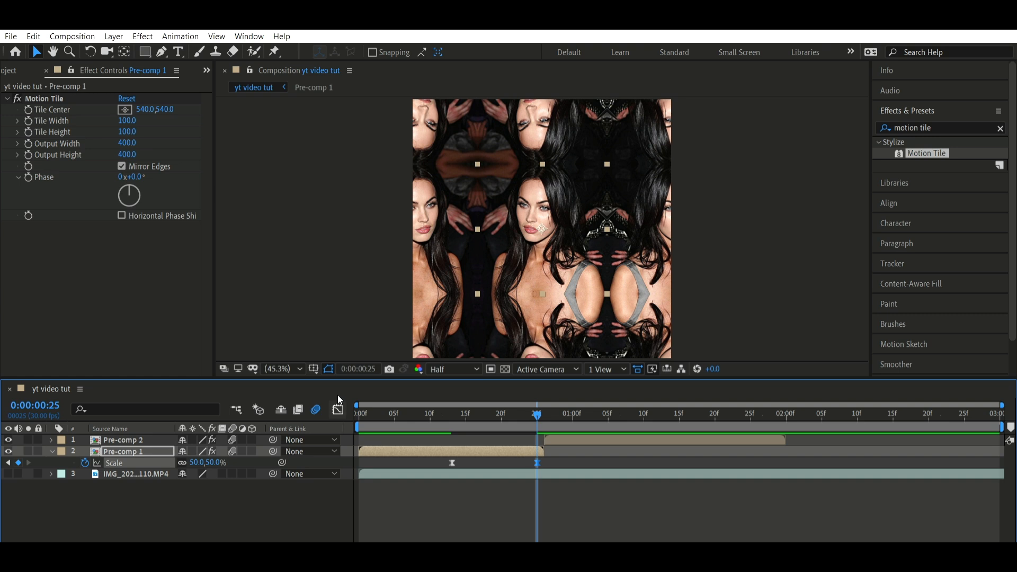
left_click(338, 408)
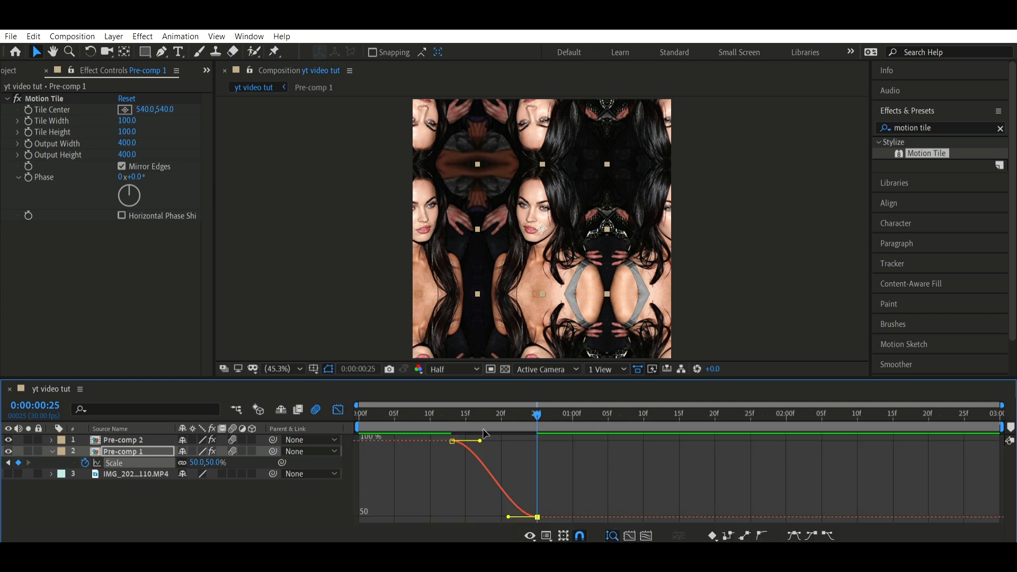
left_click_drag(496, 429, 538, 432)
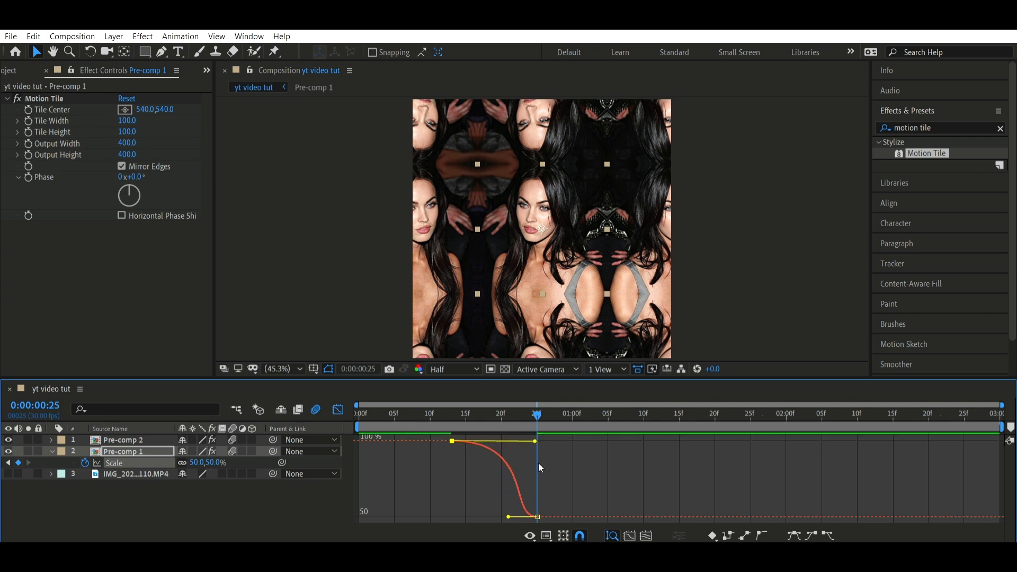
left_click(508, 509)
left_click_drag(508, 516, 537, 455)
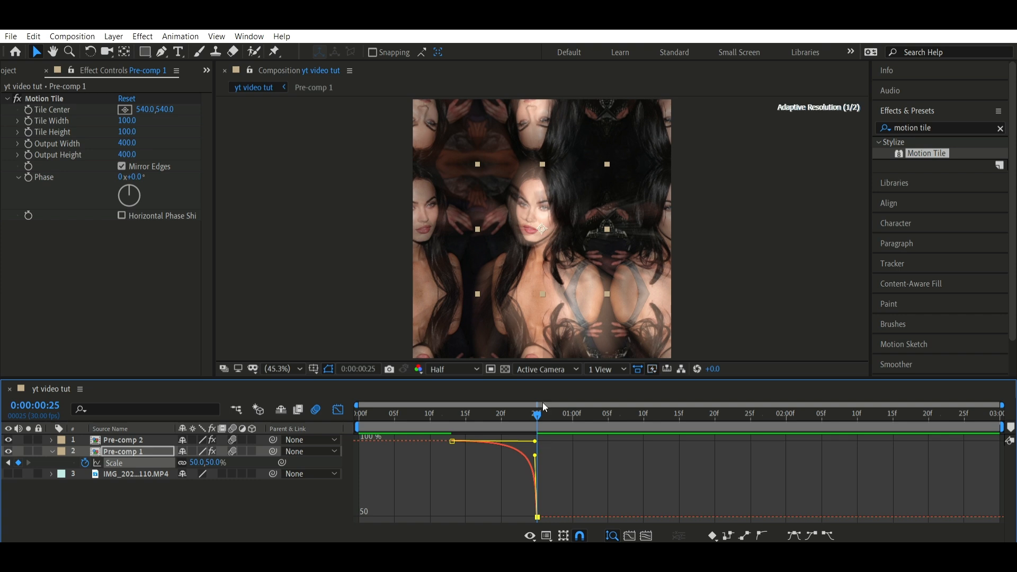
left_click_drag(536, 414, 359, 413)
key("space")
left_click(615, 413)
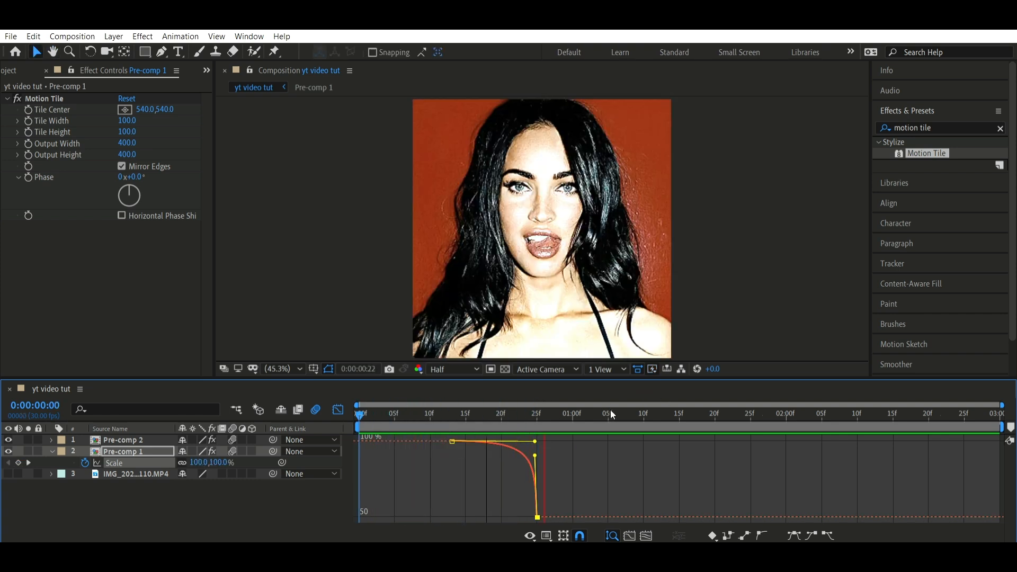
left_click(339, 410)
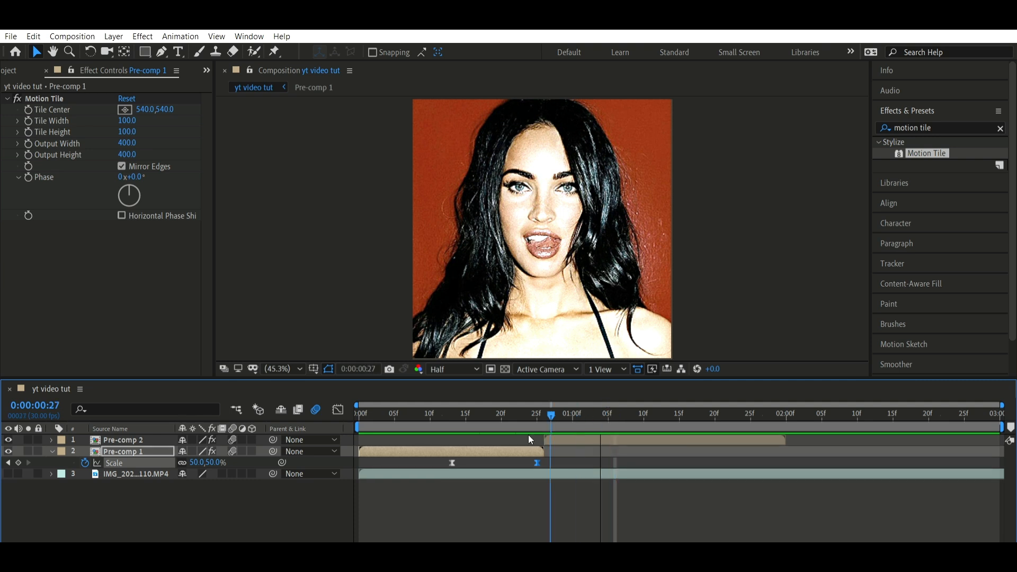
Add an opacity keyframe to the Pre-comp 1 layer at frame 22
left_click(500, 416)
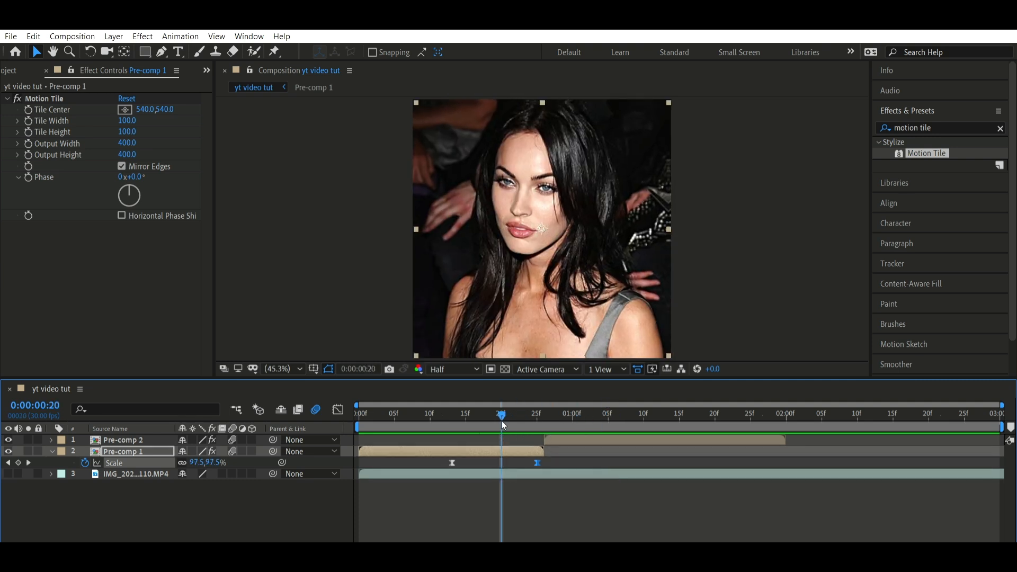
left_click_drag(504, 414, 513, 413)
left_click(99, 450)
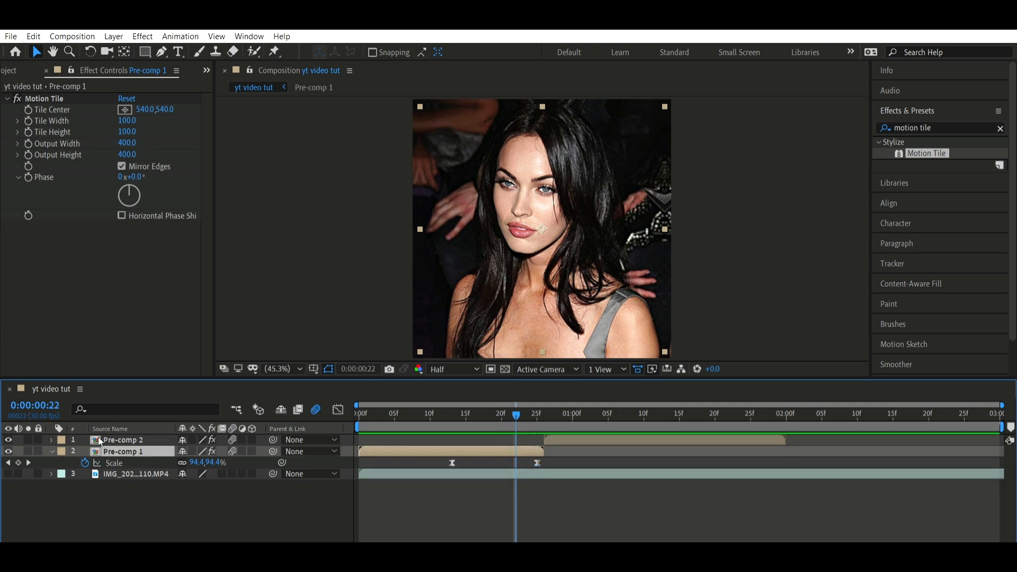
key("t")
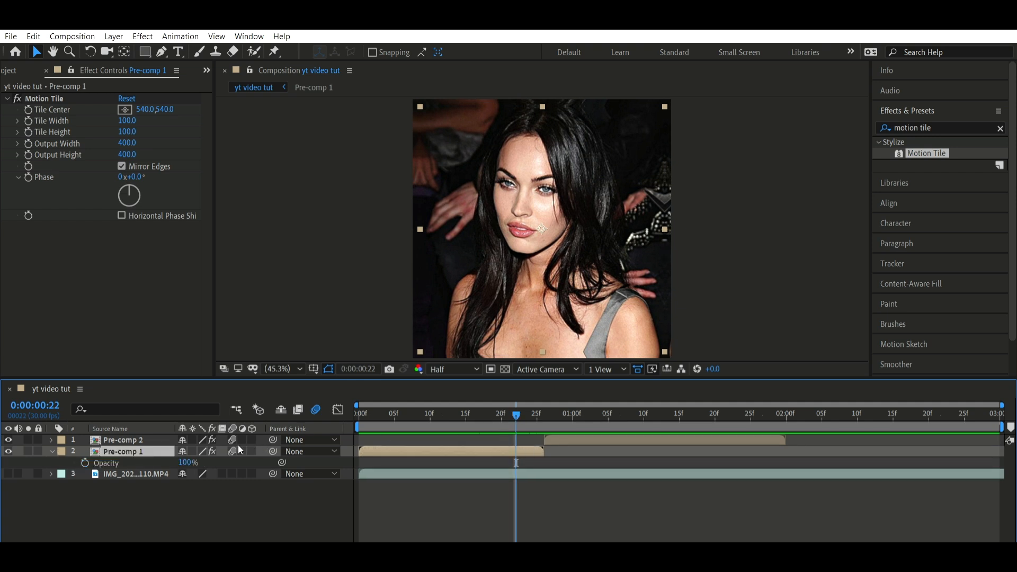
key("alt+shift+t")
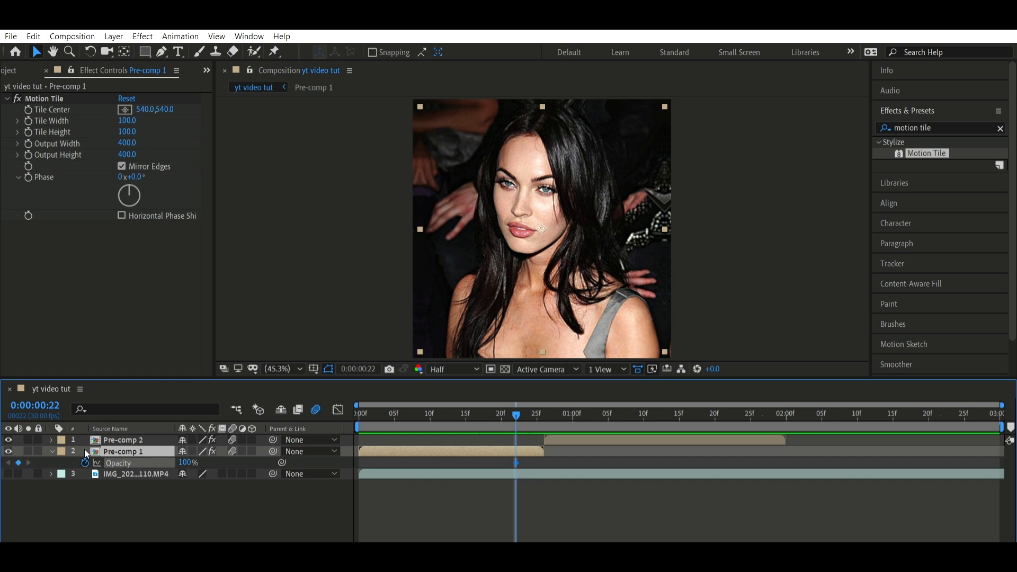
Set Pre-comp 1's opacity to 15% at frame 25 and preview the fade
left_click(536, 414)
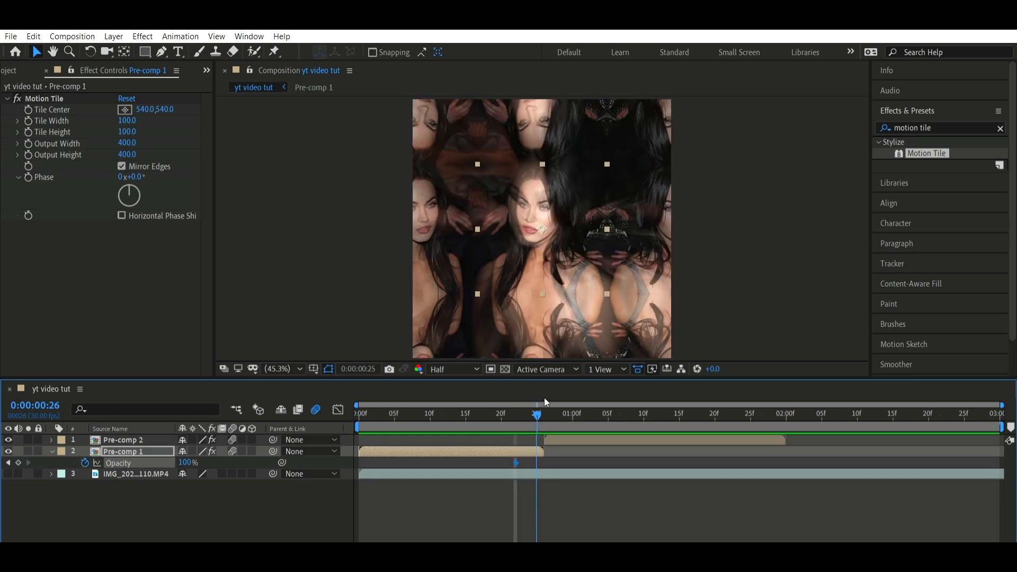
left_click(186, 463)
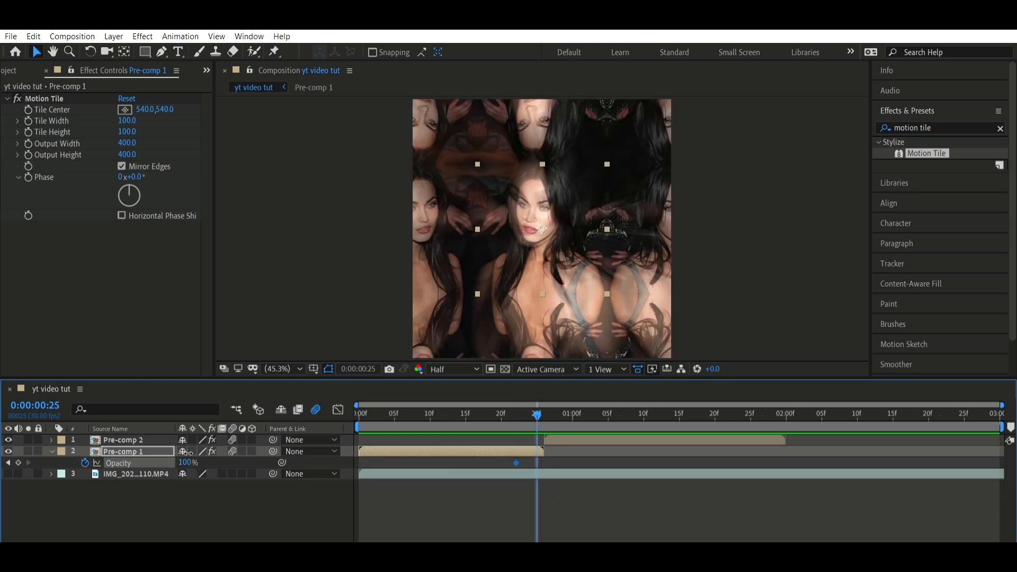
type("15")
key("Return")
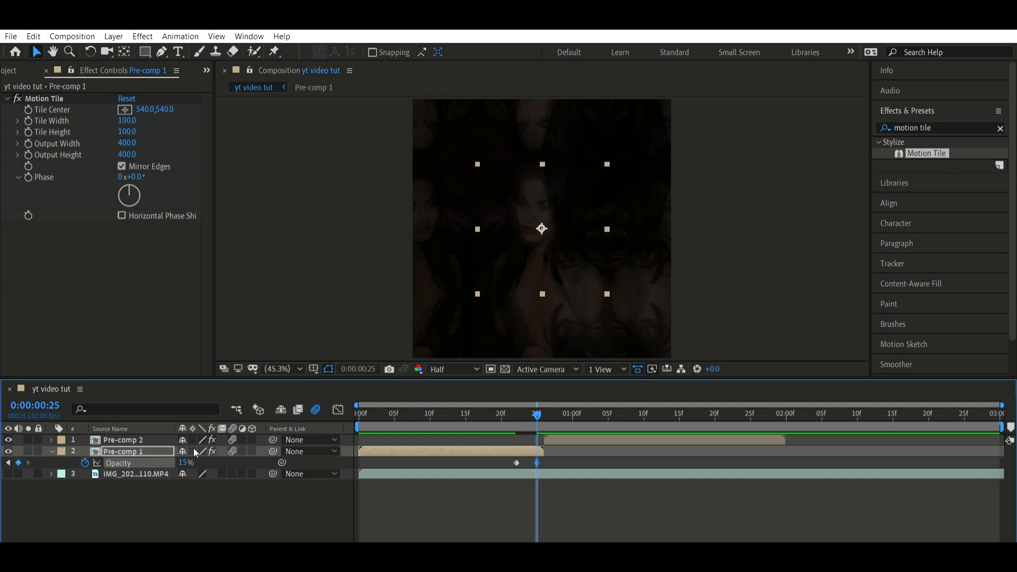
left_click_drag(535, 414, 444, 416)
key("space")
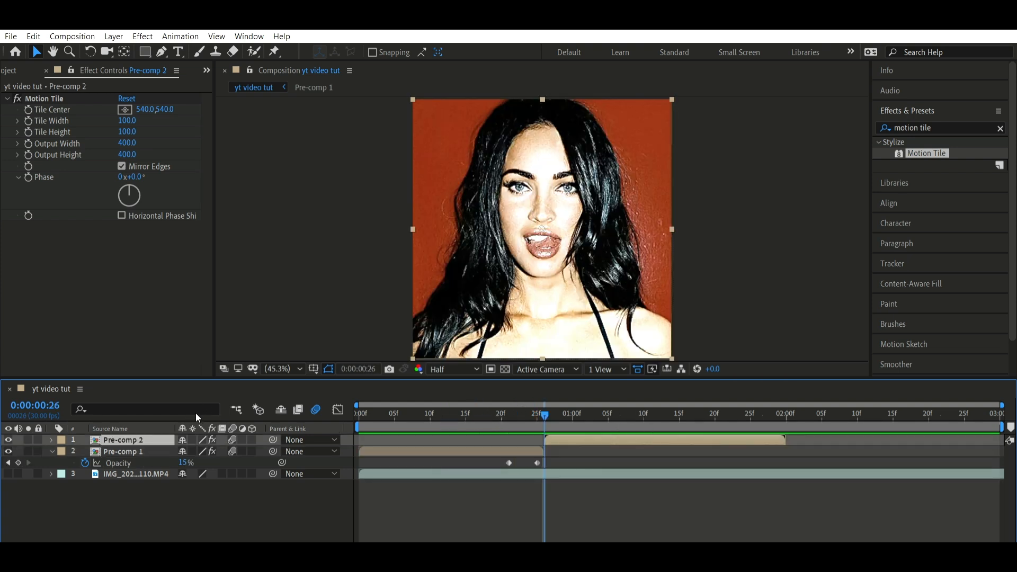
Animate the Pre-comp 2 layer's scale from 200% at frame 26 to 100% at 0:00:01:09
key("s")
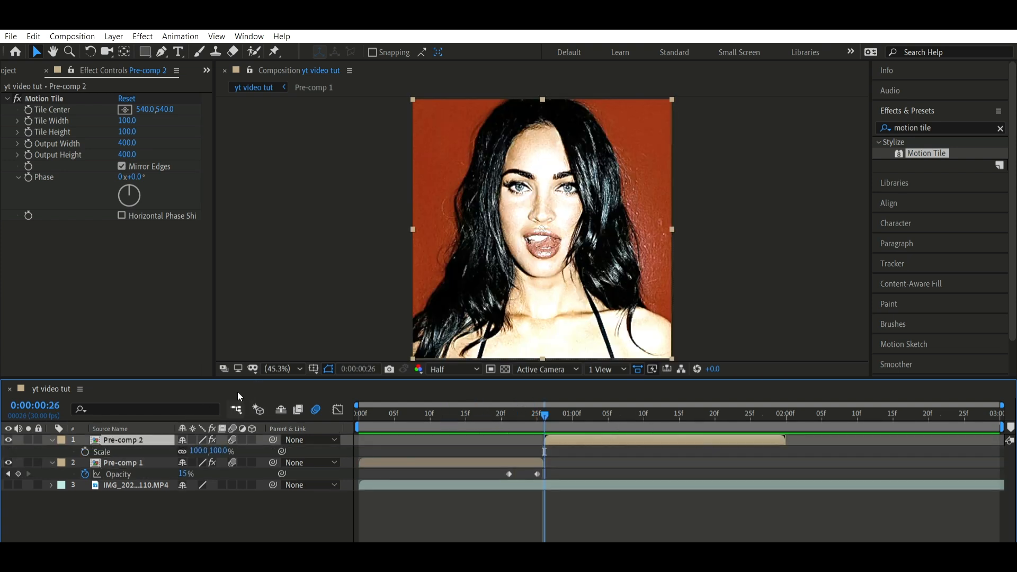
left_click(85, 451)
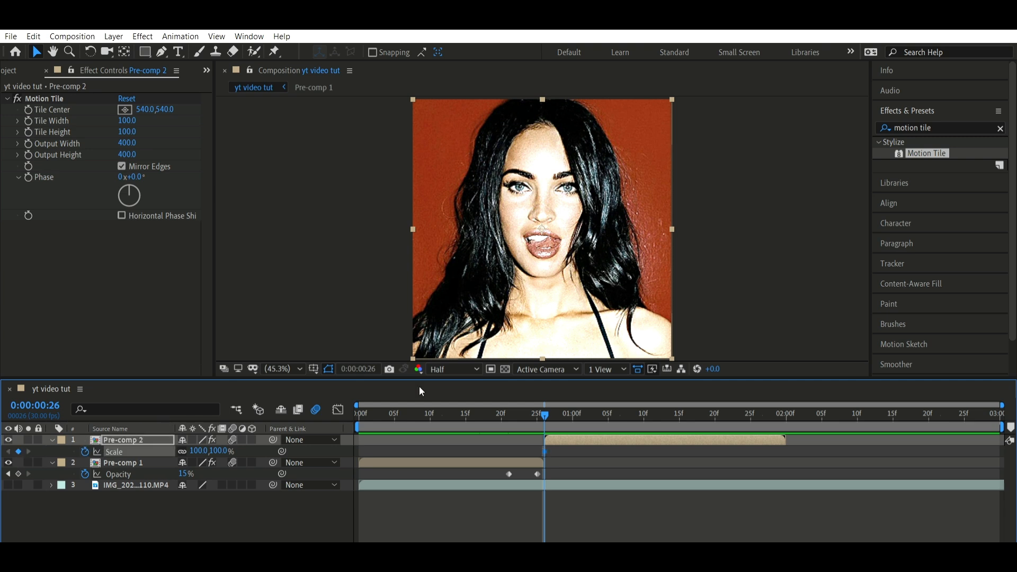
left_click(639, 412)
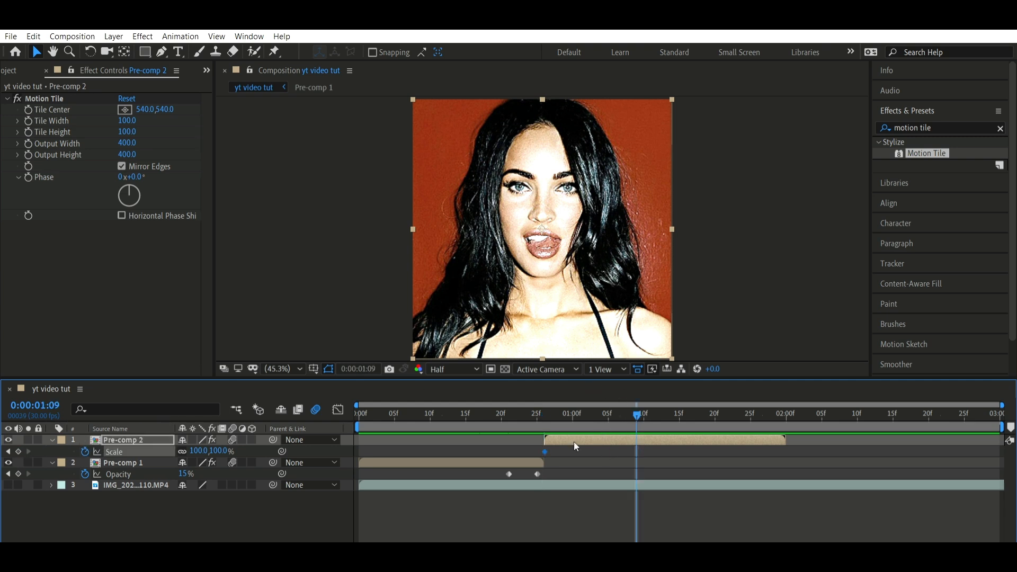
left_click(18, 451)
key("j")
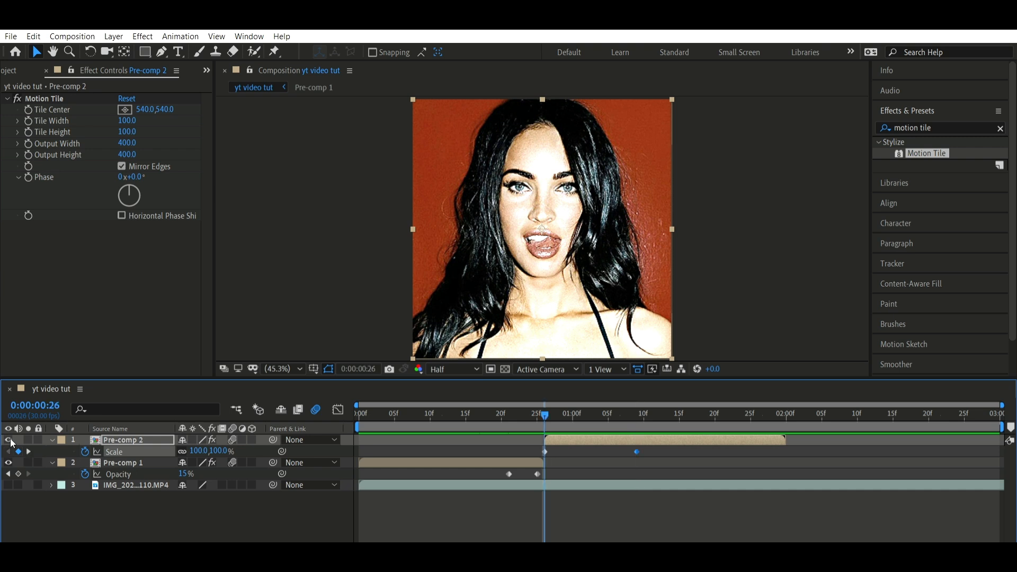
left_click(199, 450)
type("200")
key("Return")
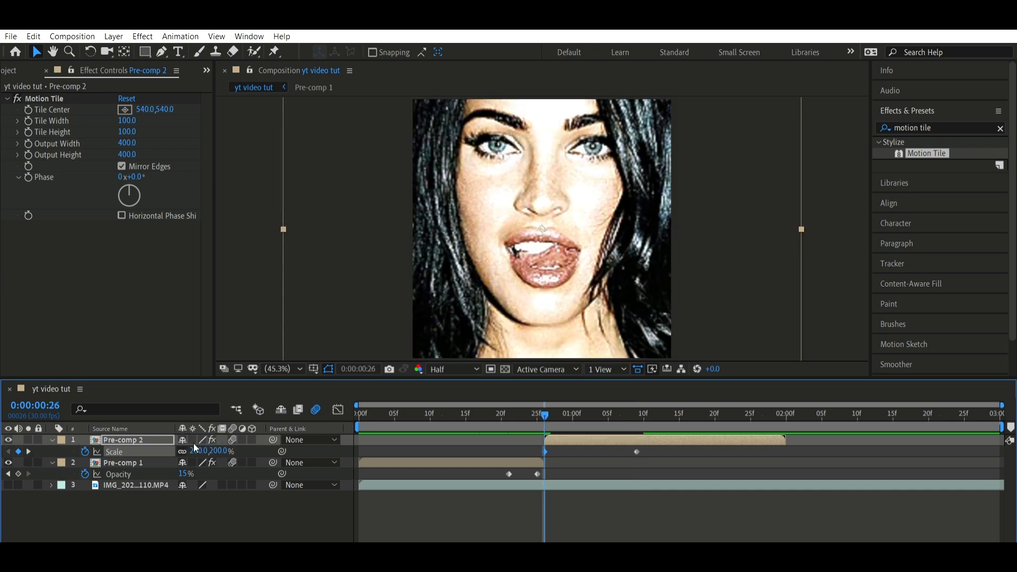
Apply Easy Ease to both scale keyframes of the Pre-comp 2 layer
left_click_drag(669, 453, 546, 437)
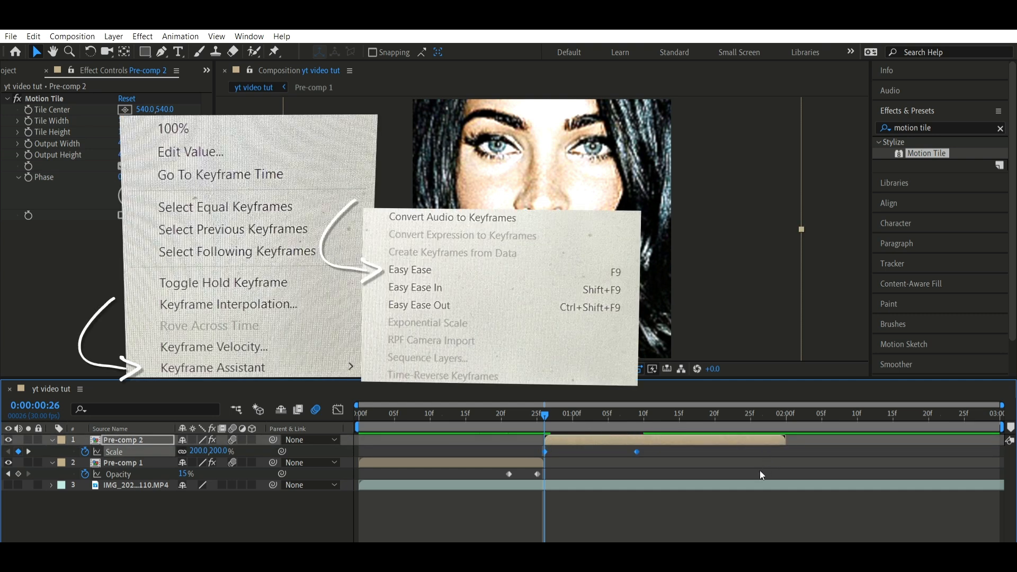
key("F9")
left_click(558, 436)
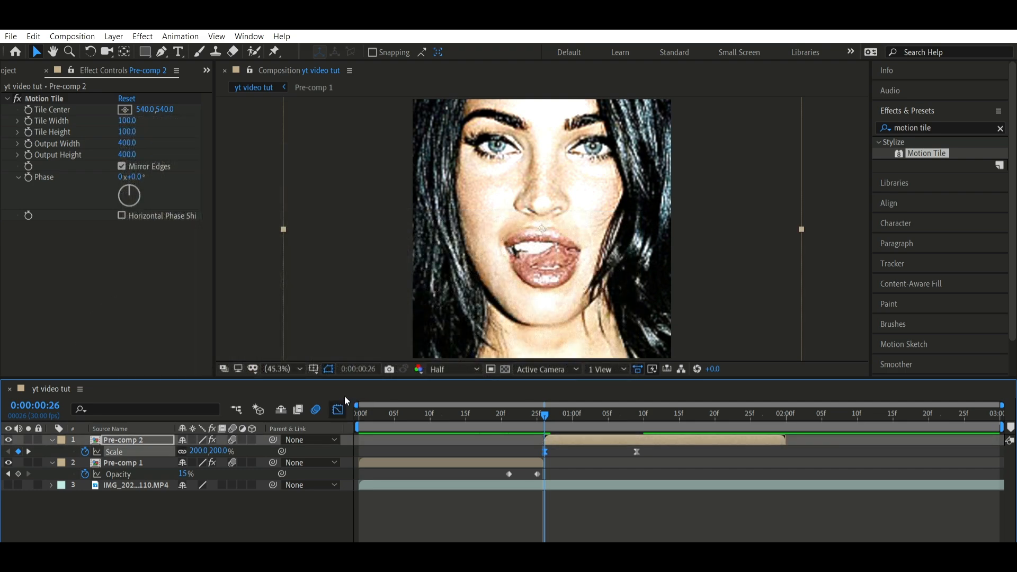
Reshape Pre-comp 2's scale curve to drop steeply from the frame 26 keyframe and level off gradually into the last keyframe
left_click(338, 409)
left_click_drag(575, 440, 537, 492)
left_click_drag(605, 516, 538, 504)
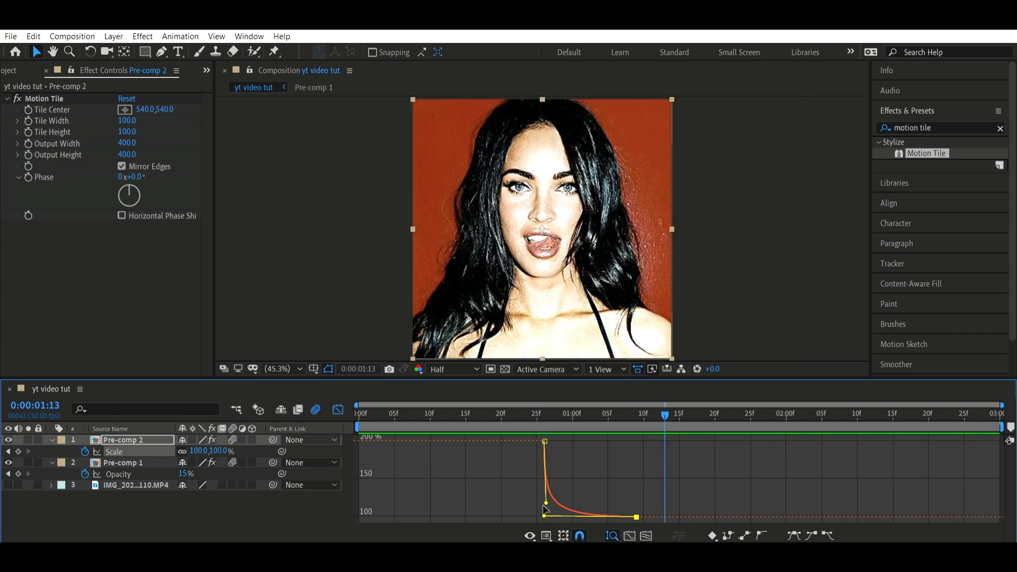
left_click_drag(543, 506, 544, 490)
left_click(392, 412)
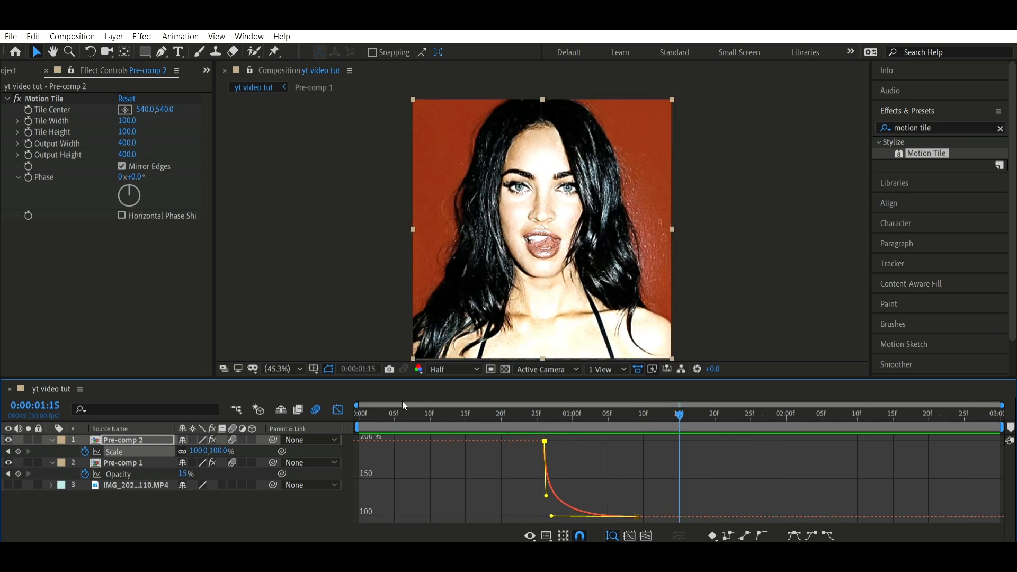
Return to the layer bar view, collapse the layers' animated properties and preview the transition from the beginning
left_click(338, 408)
left_click(638, 458)
key("u")
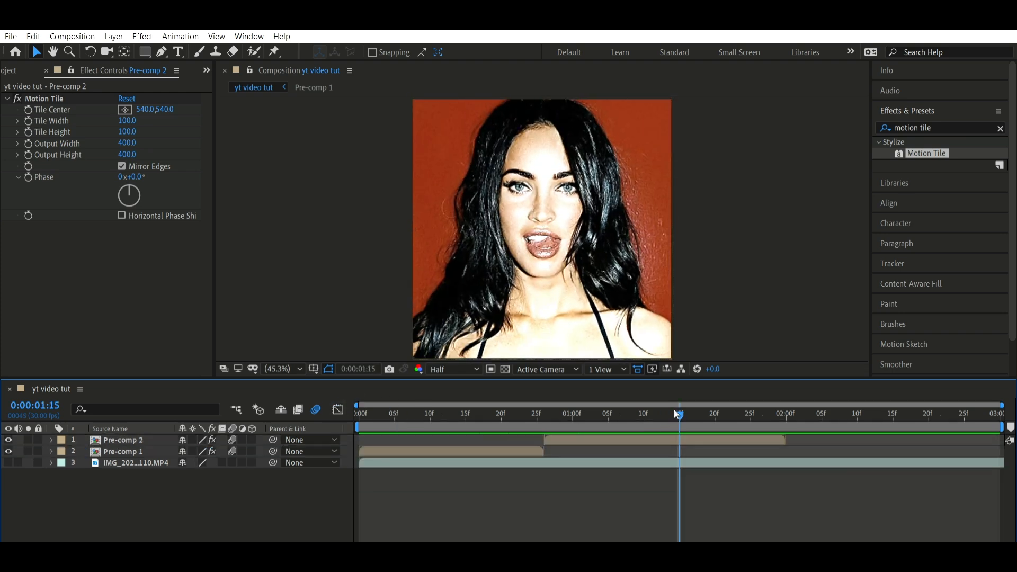
left_click_drag(679, 413, 222, 413)
key("space")
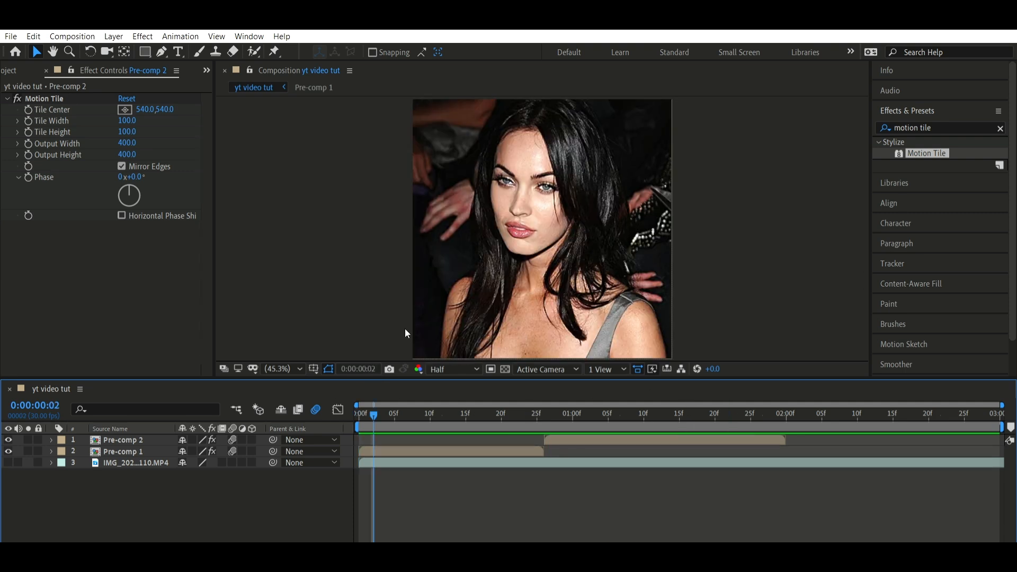
Animate the Pre-comp 1 layer's scale from 100% at frame 14 to 200% at frame 25
left_click(463, 410)
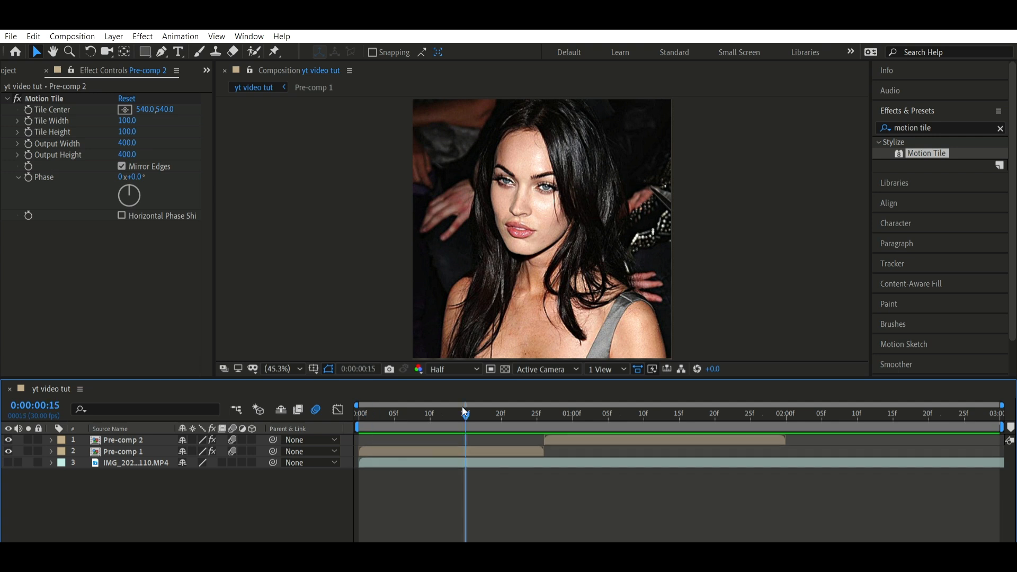
left_click(458, 411)
left_click(478, 445)
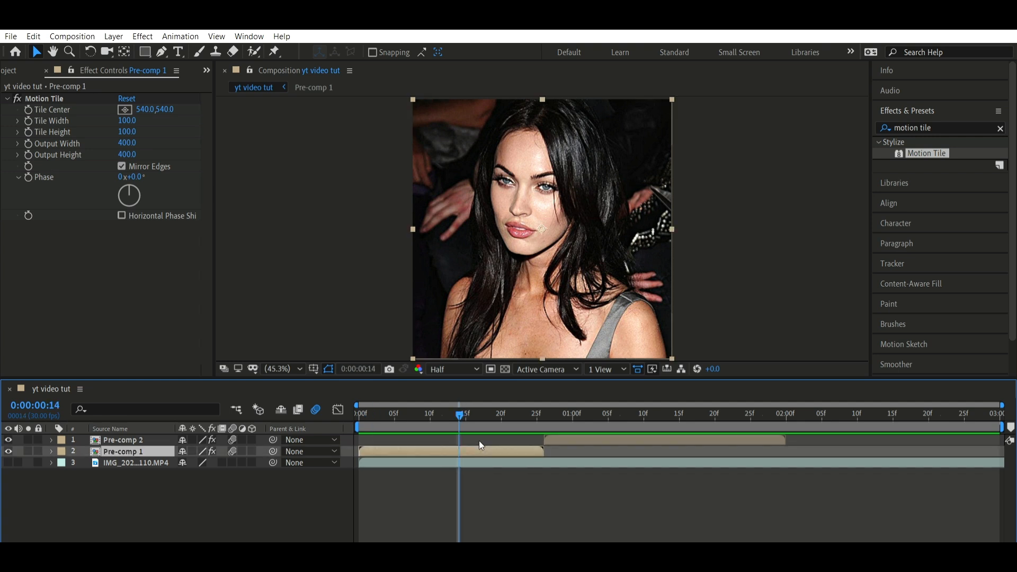
key("s")
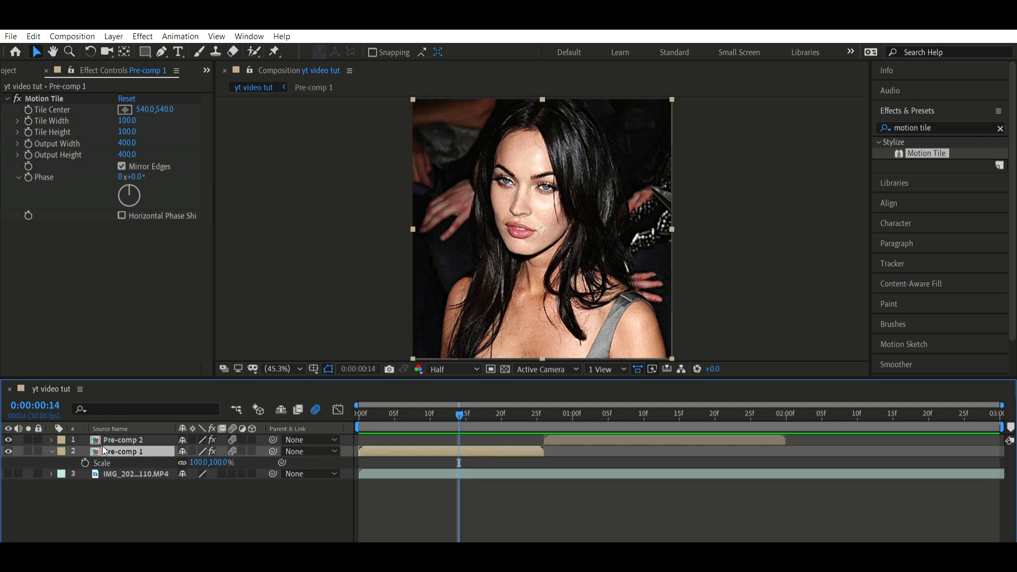
key("alt+shift+s")
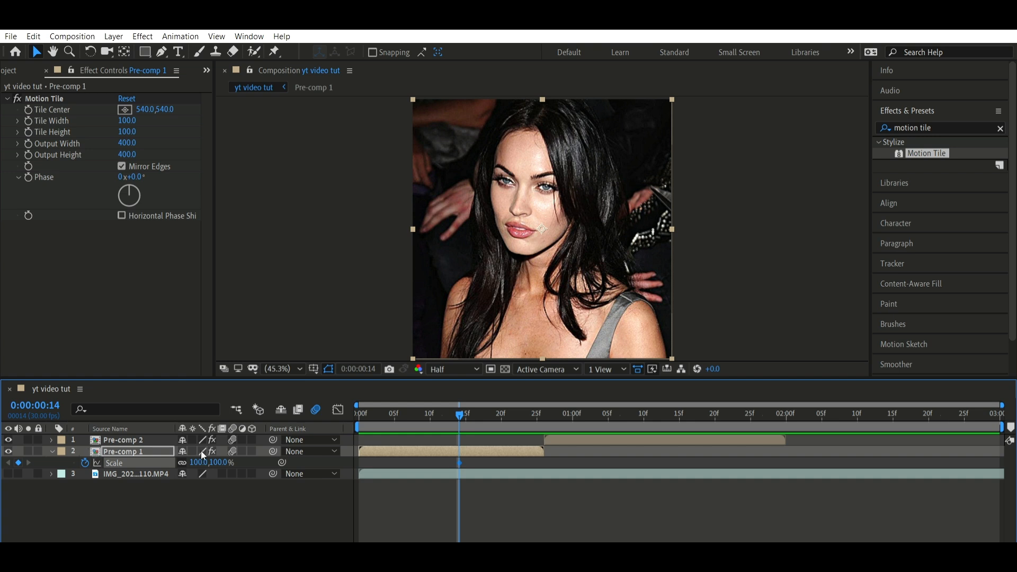
left_click_drag(537, 409, 539, 404)
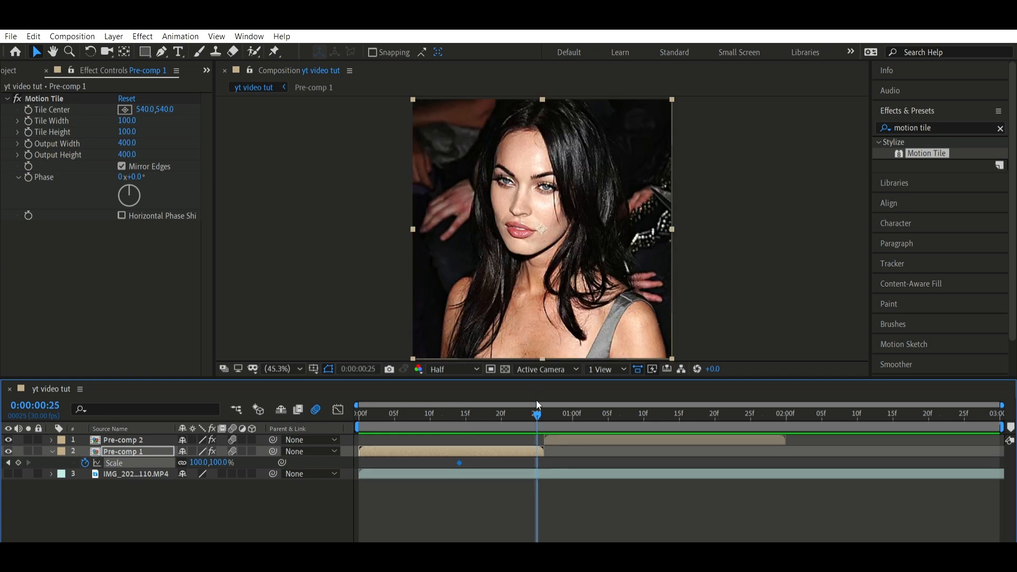
left_click(198, 463)
type("200")
key("Return")
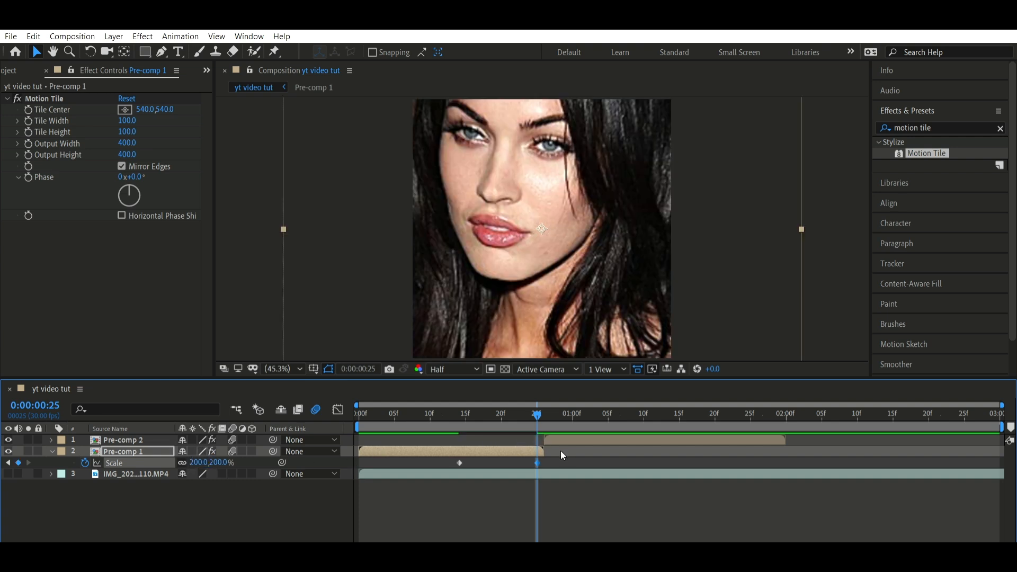
Apply Easy Ease to Pre-comp 1's scale keyframes and reshape the curve to start gradually and rise steeply into frame 25
left_click_drag(562, 450, 440, 446)
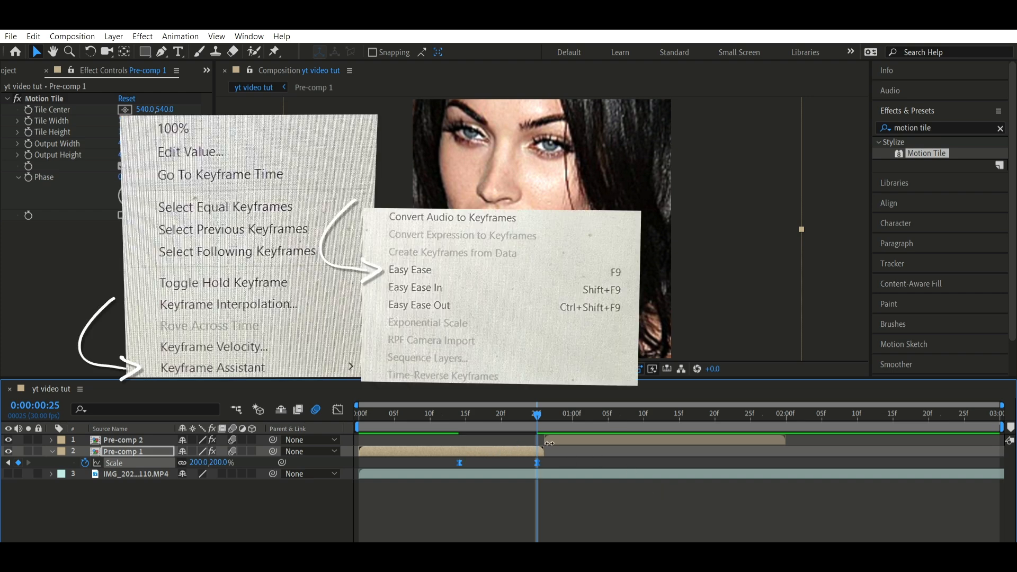
key("F9")
left_click(337, 409)
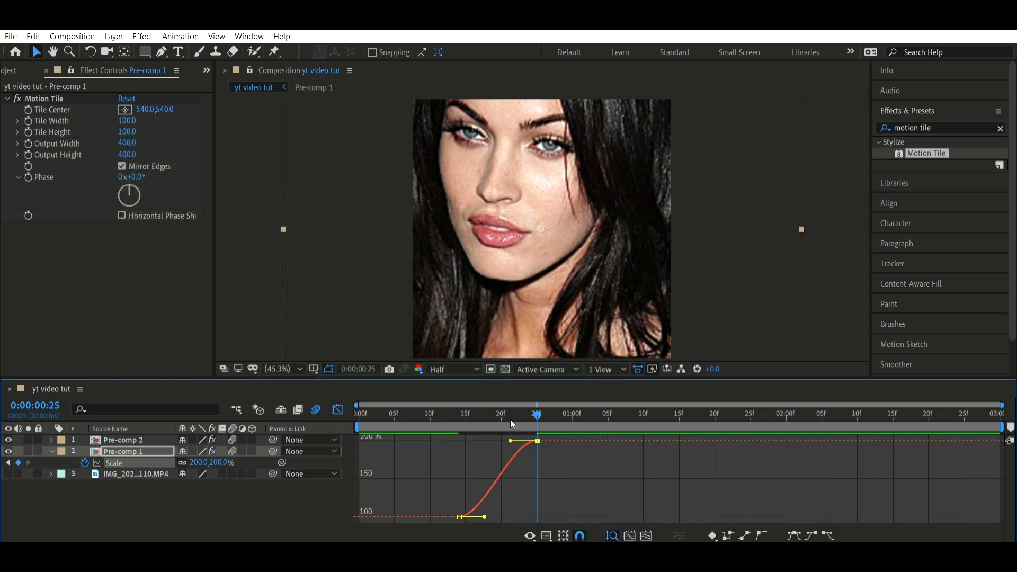
left_click_drag(510, 428, 541, 474)
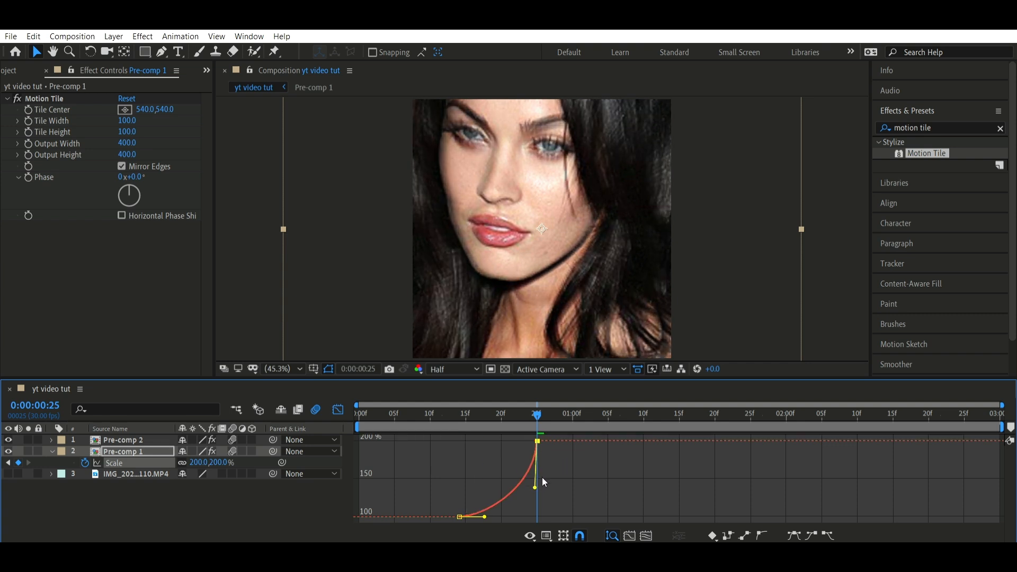
left_click_drag(484, 517, 550, 508)
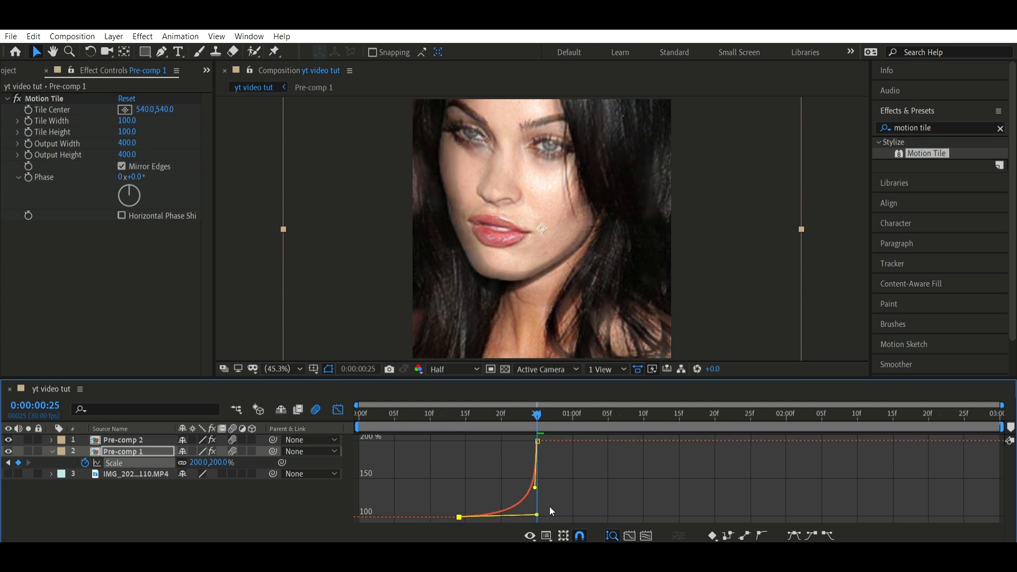
left_click(423, 413)
key("space")
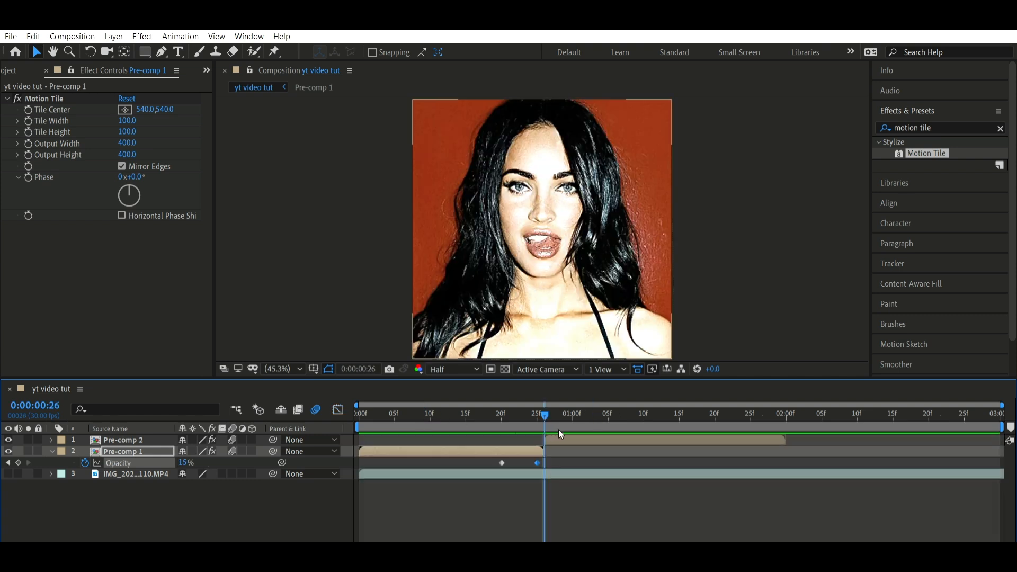
Animate the Pre-comp 2 layer's scale from 50% at frame 26 to 100% at 0:00:01:09
left_click(558, 435)
key("s")
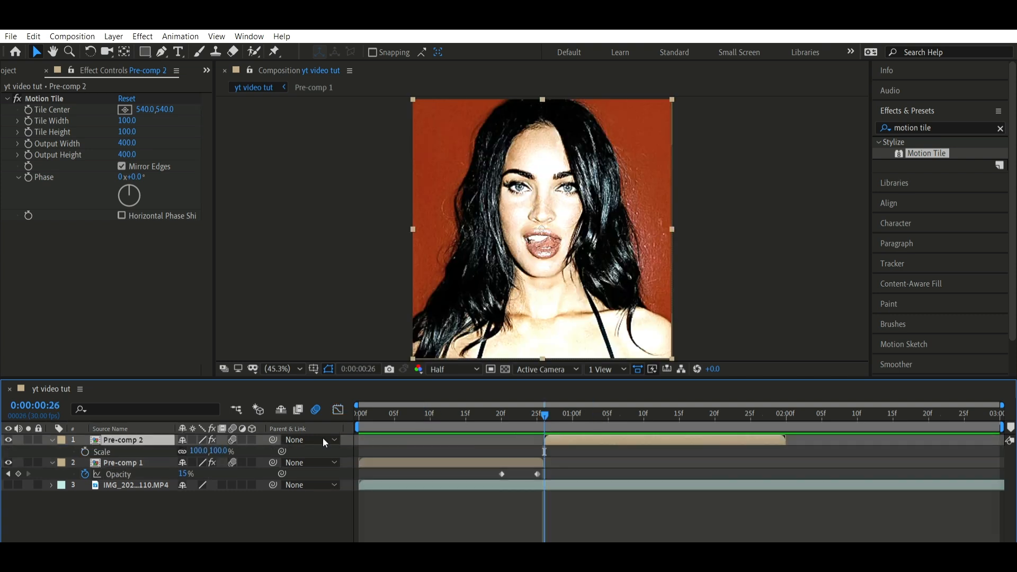
key("alt+shift+s")
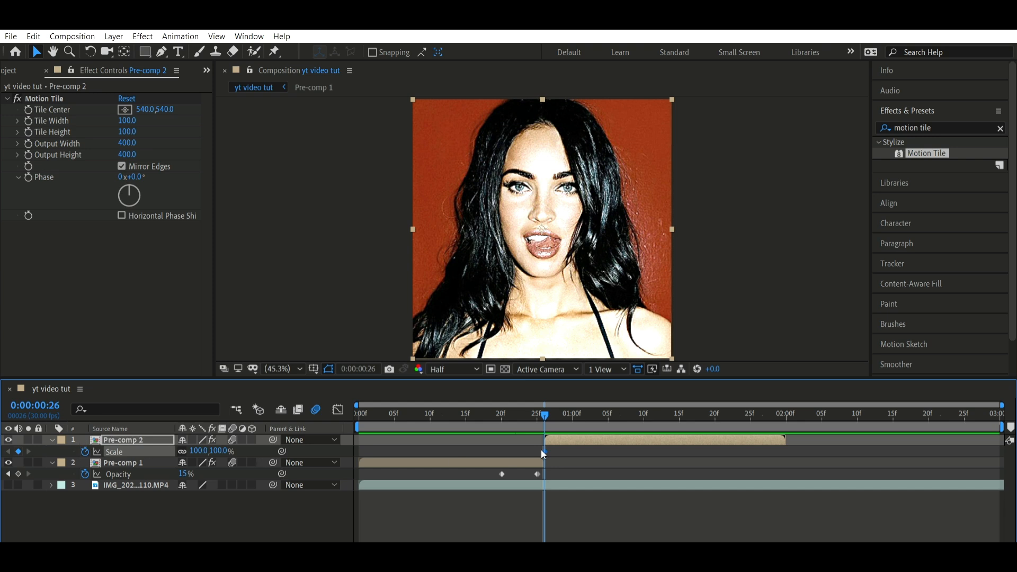
left_click(637, 413)
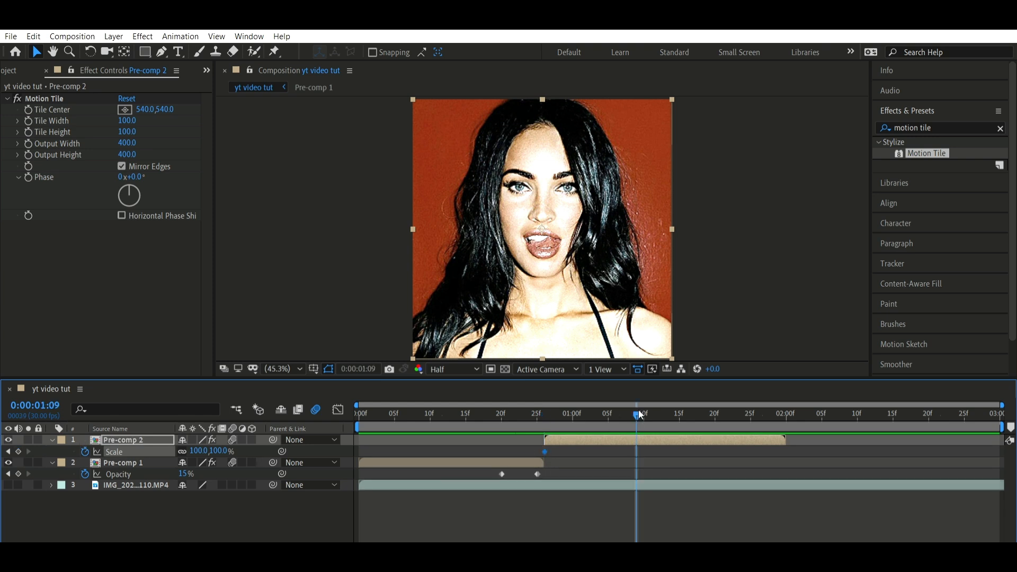
left_click(19, 452)
left_click(7, 451)
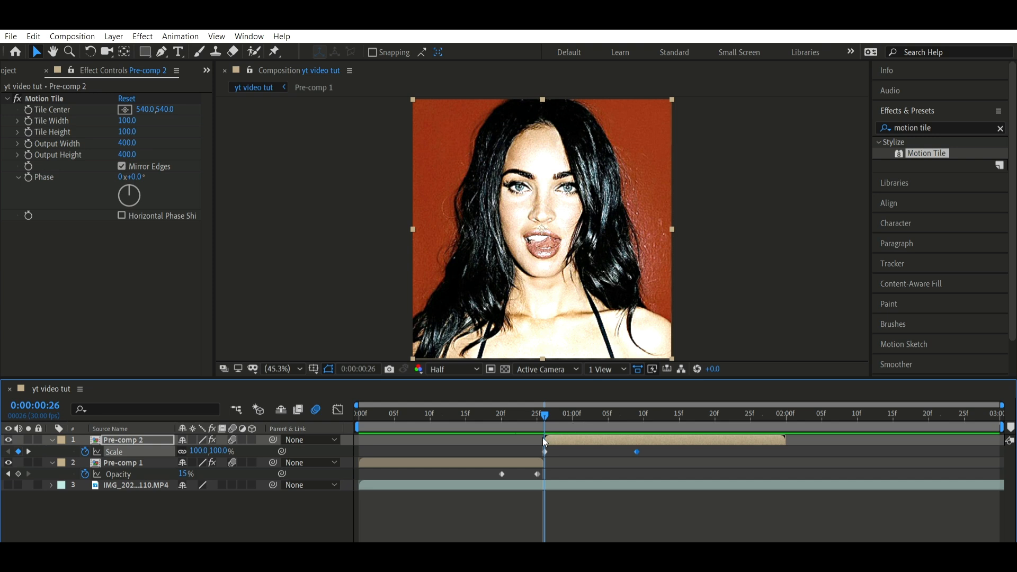
left_click(199, 451)
type("50")
key("Return")
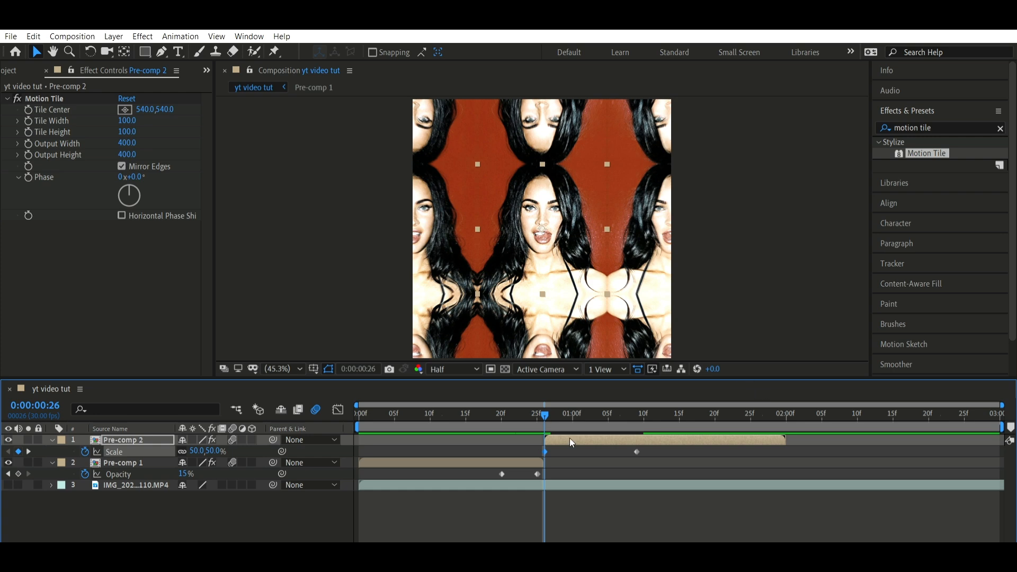
Apply Easy Ease to Pre-comp 2's scale keyframes and reshape the curve to rise steeply from frame 26 and level off gradually
left_click_drag(660, 456, 547, 438)
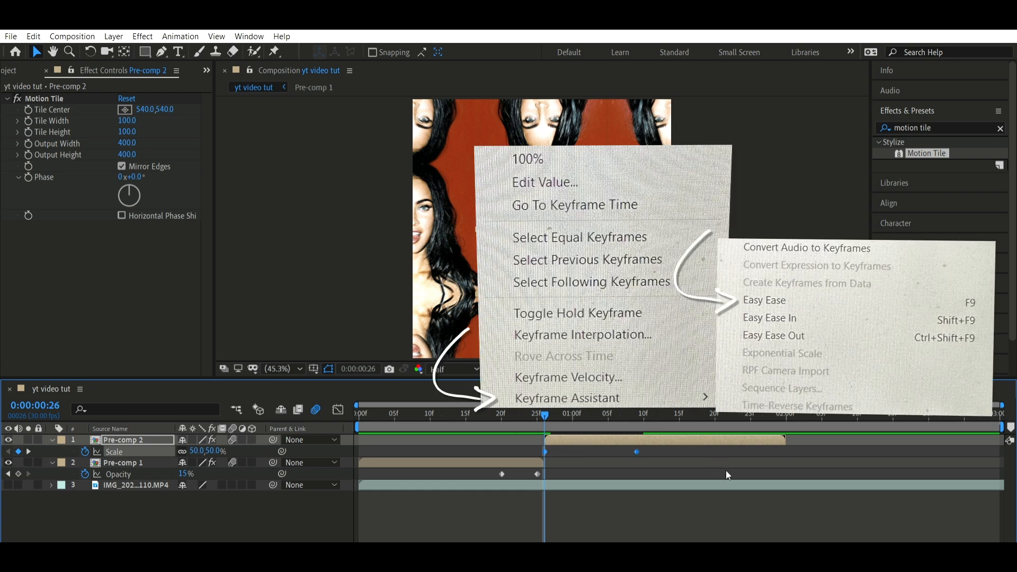
key("F9")
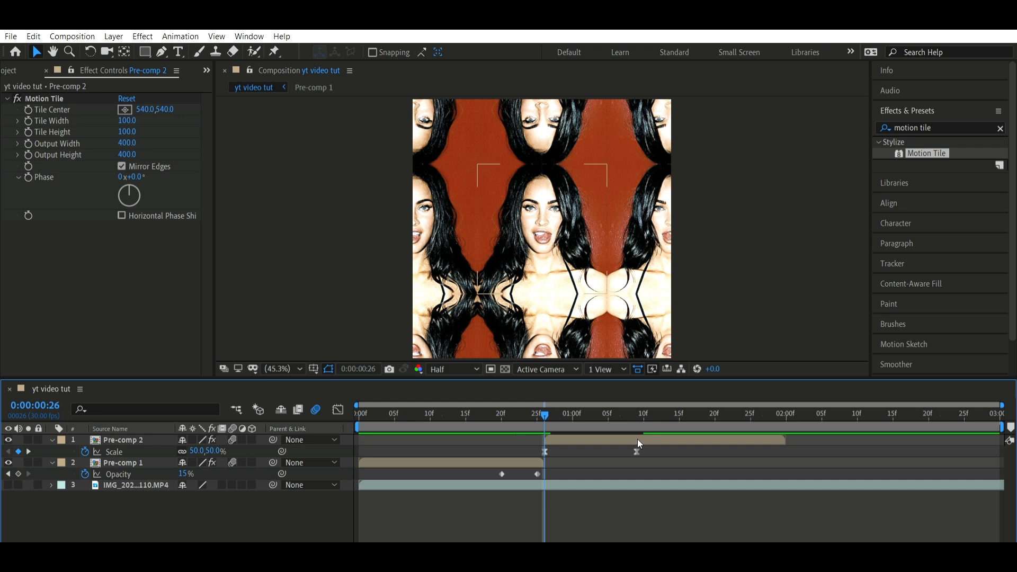
left_click(636, 451)
left_click(338, 408)
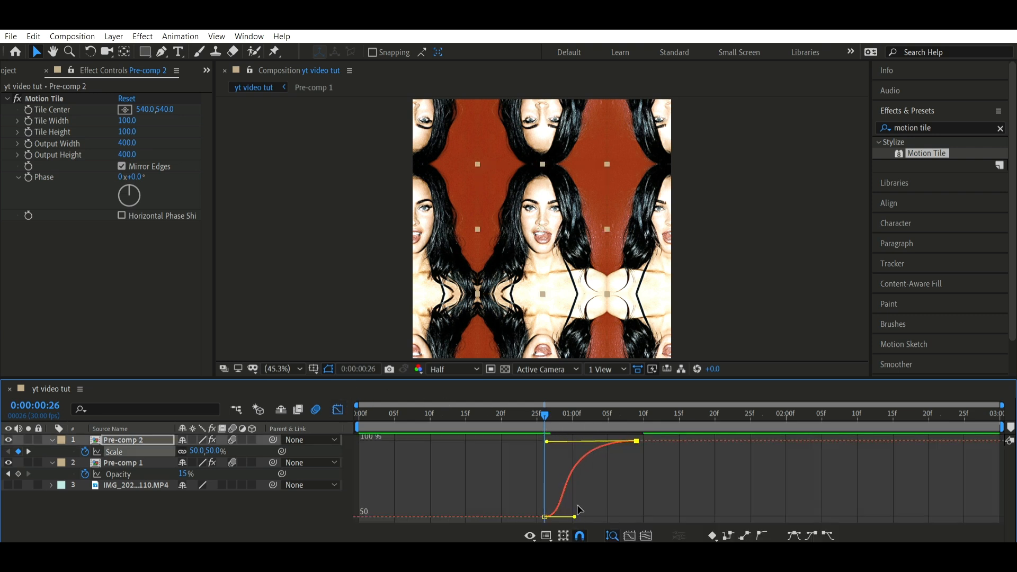
left_click_drag(576, 515, 546, 454)
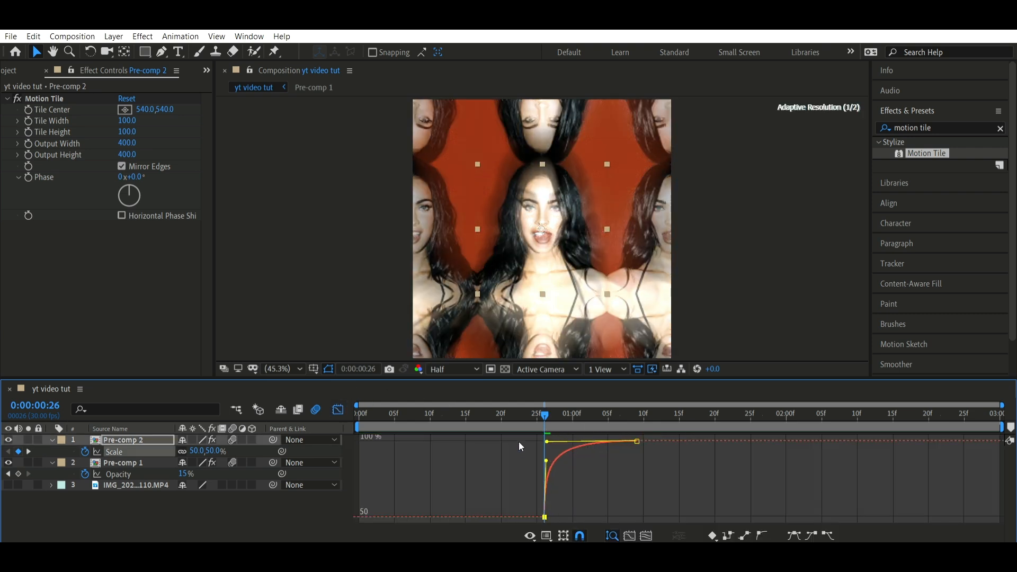
Play back the zoom transition between the two pre-comps, close the graph view and collapse the layers' animated properties
left_click(416, 403)
key("space")
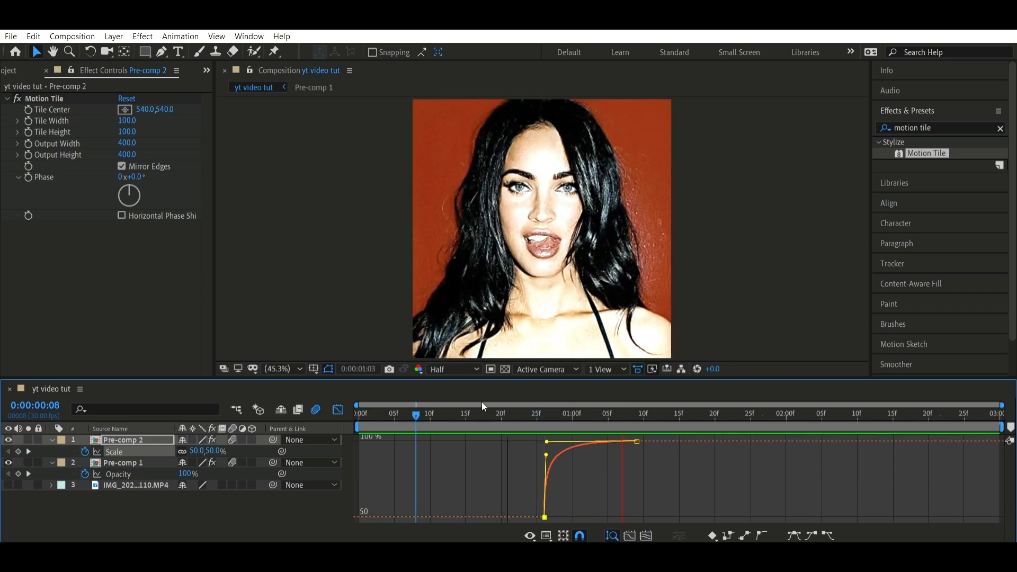
key("space")
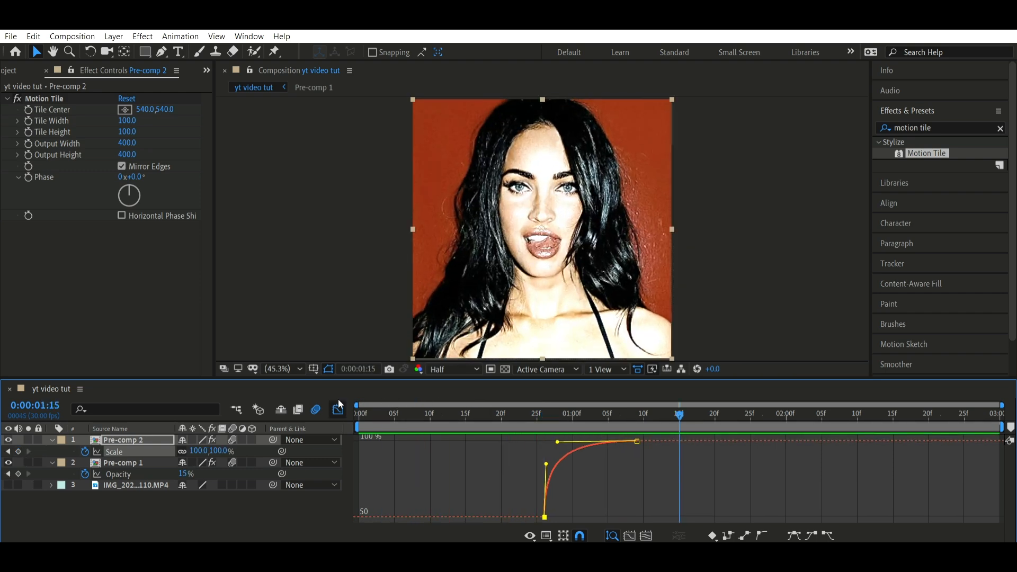
left_click(338, 407)
left_click(629, 497)
key("u")
left_click_drag(548, 415, 69, 398)
key("space")
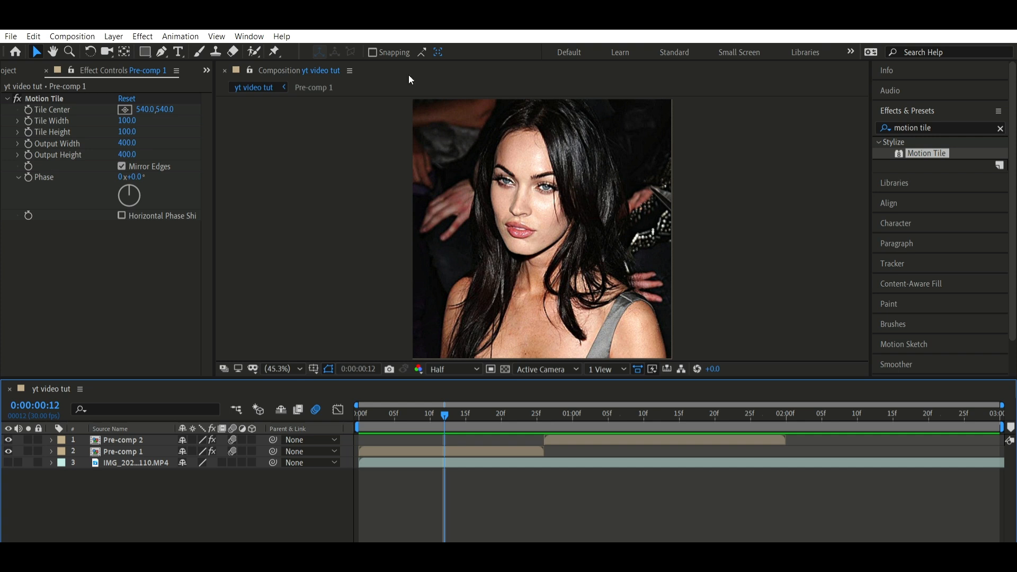
Add a position keyframe of 540,540 to the Pre-comp 1 layer at frame 12 and move the current time to frame 25
left_click(464, 448)
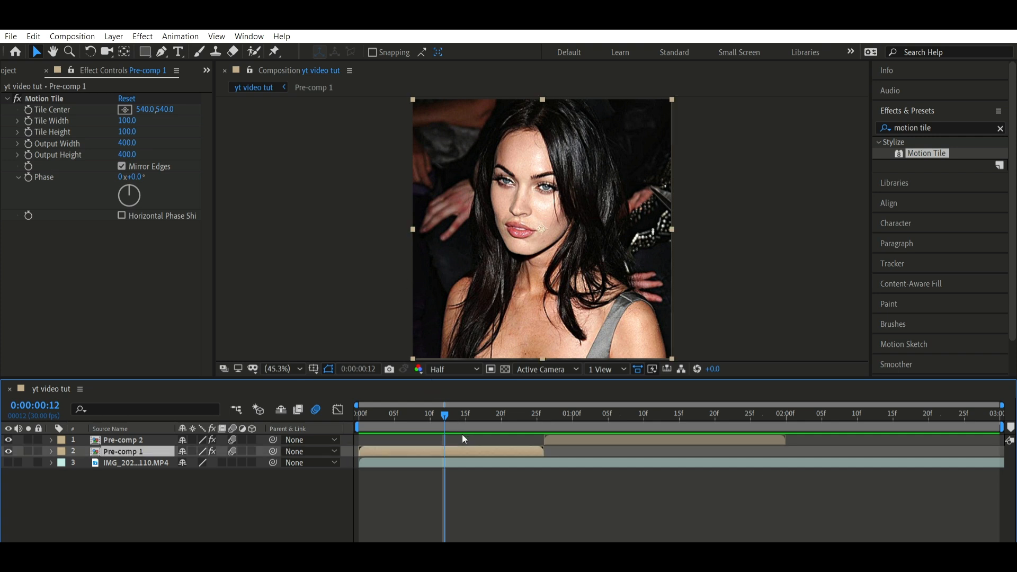
key("p")
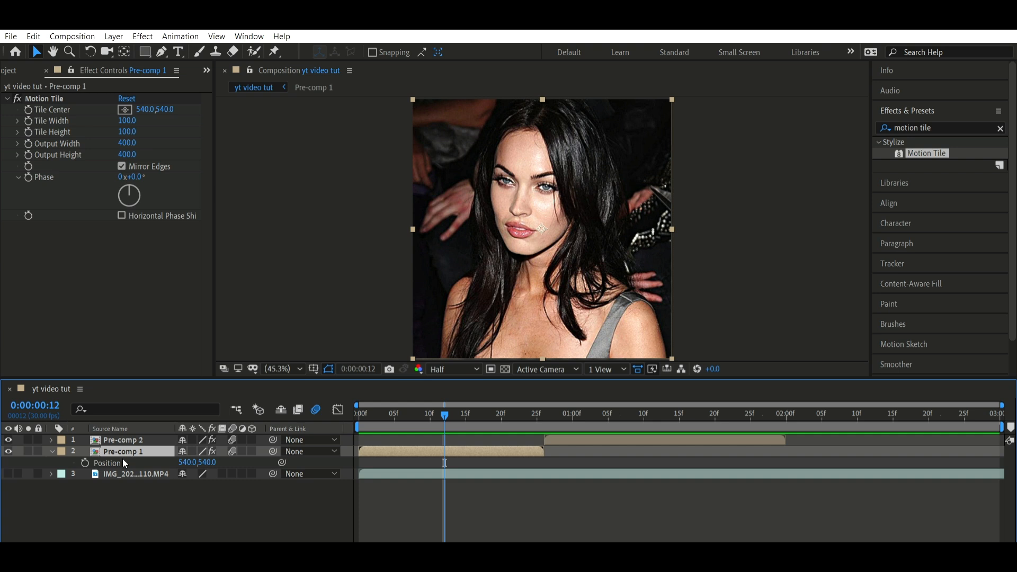
left_click(85, 462)
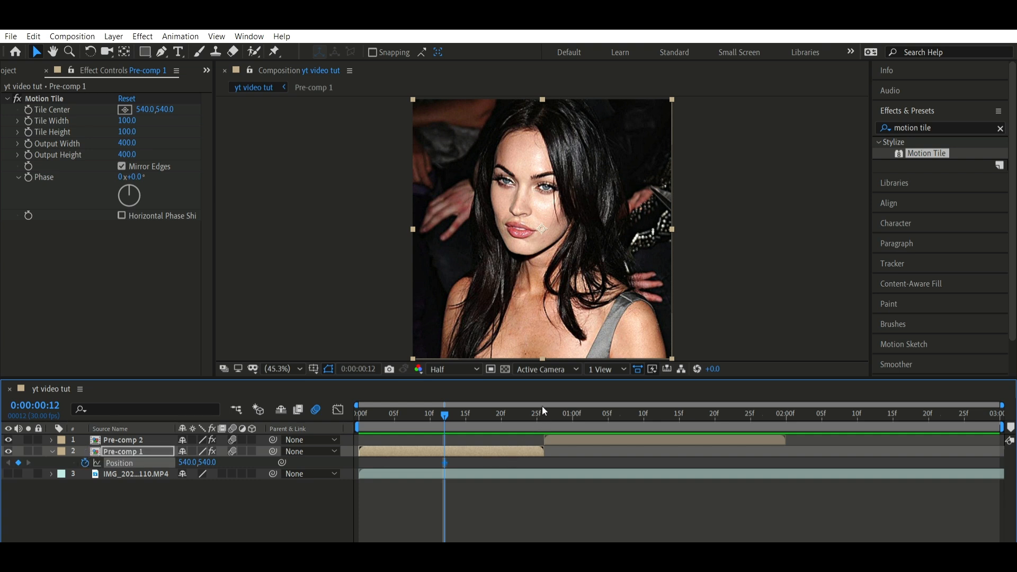
left_click_drag(544, 411, 538, 412)
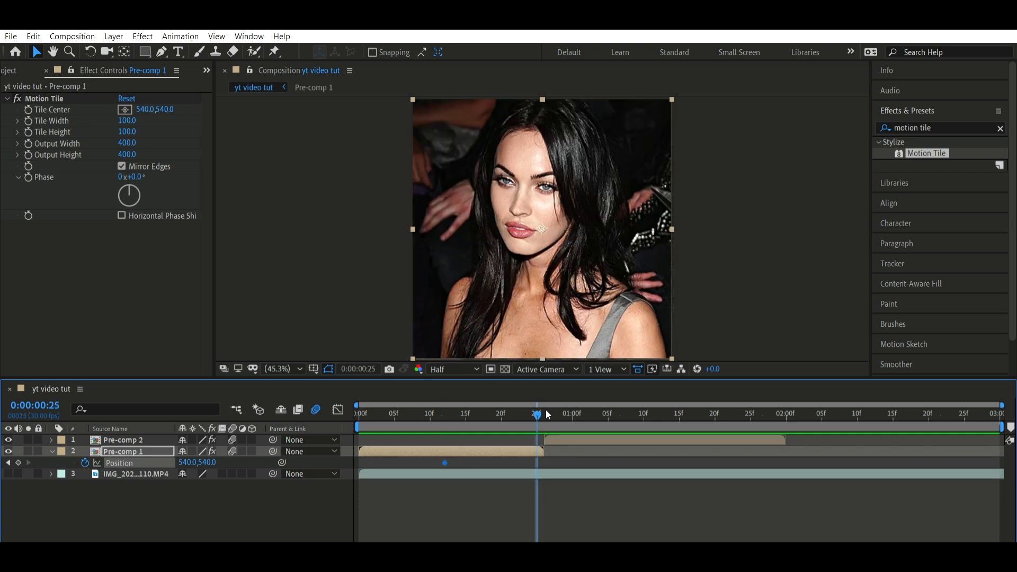
left_click_drag(186, 462, 285, 479)
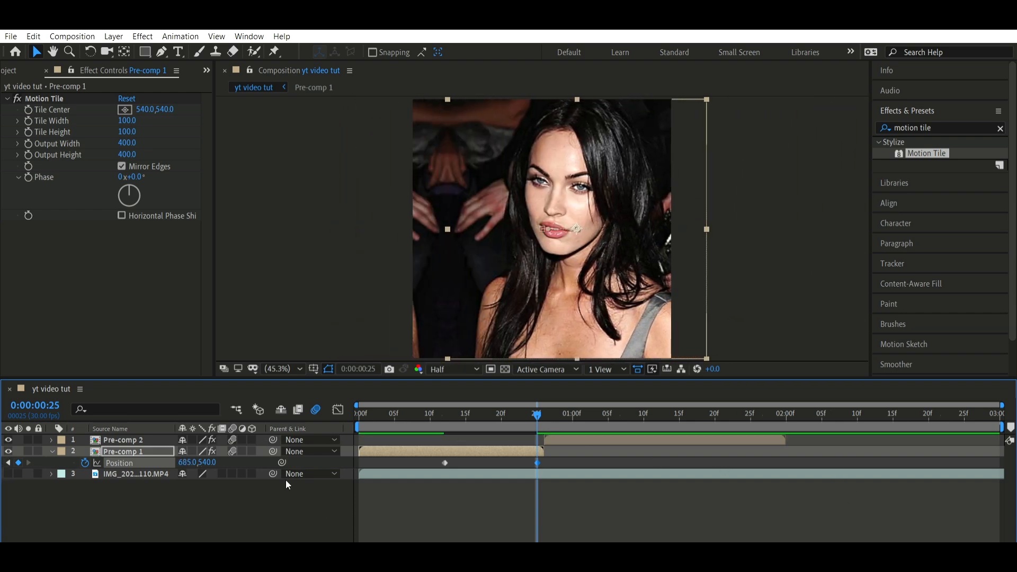
key("ctrl+z")
left_click_drag(209, 463, 5, 389)
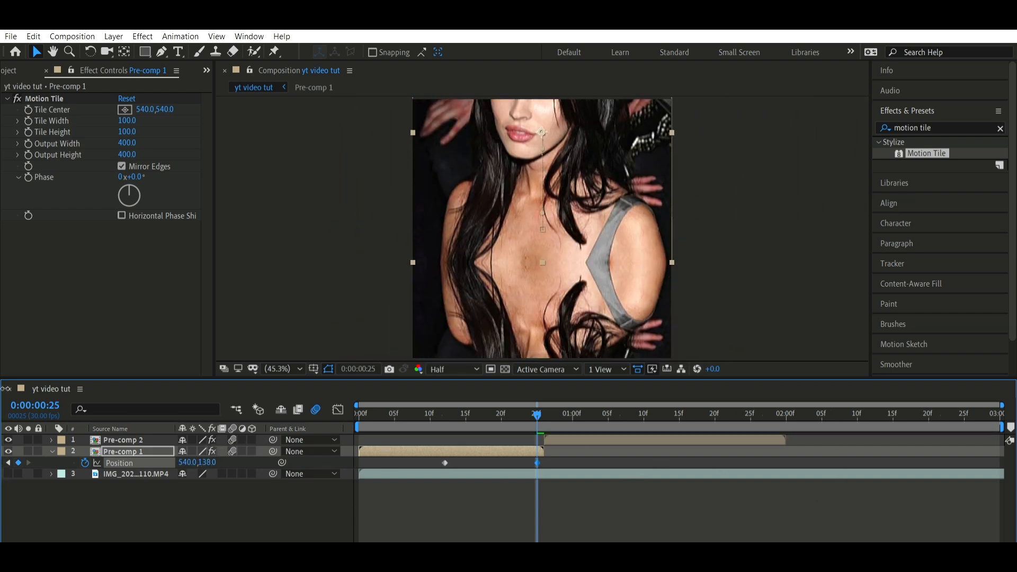
key("ctrl+z")
Set the Pre-comp 1 layer's horizontal position to -2 at frame 25
left_click_drag(184, 462, 88, 465)
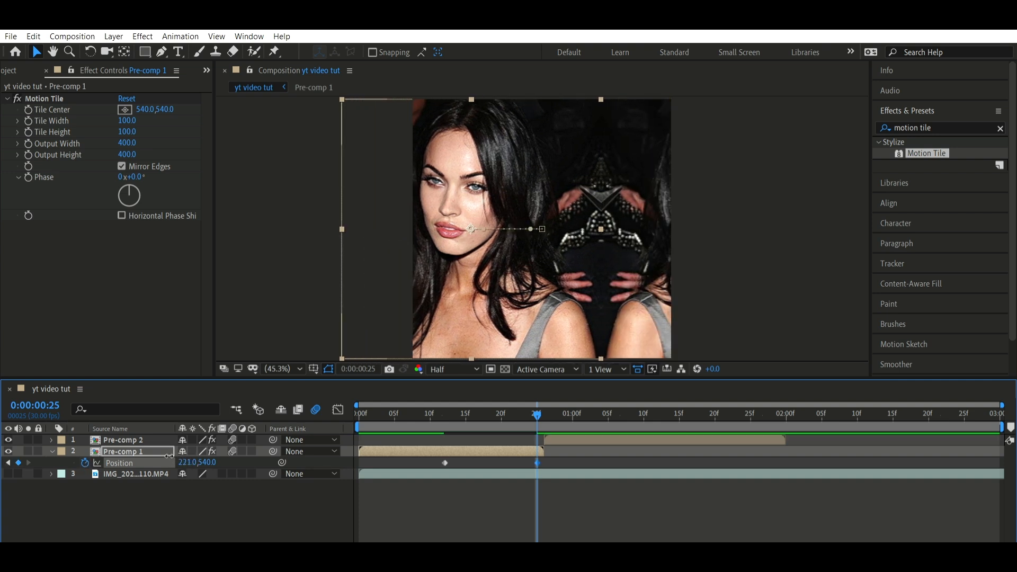
left_click_drag(169, 456, 88, 466)
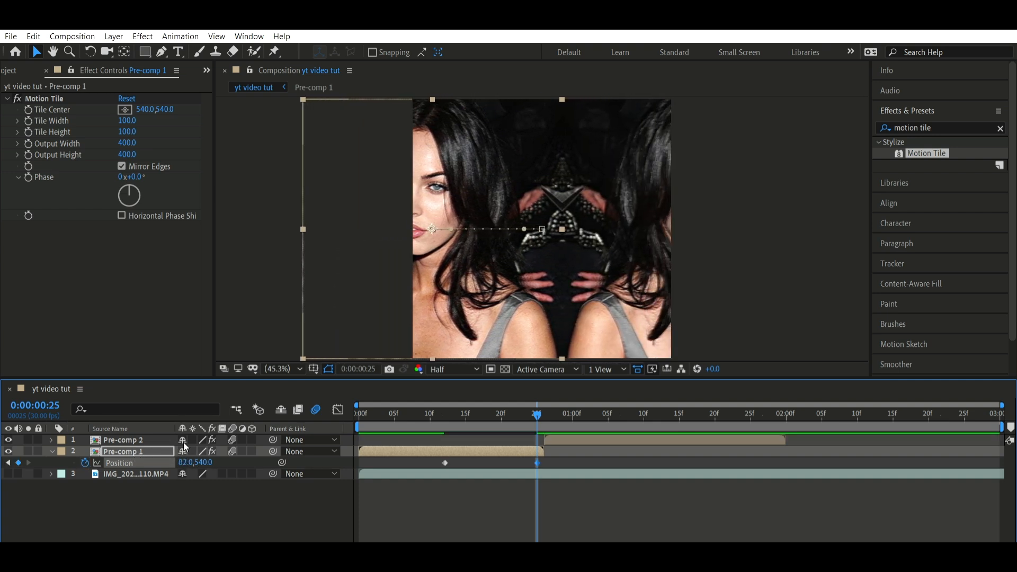
left_click_drag(185, 462, 140, 457)
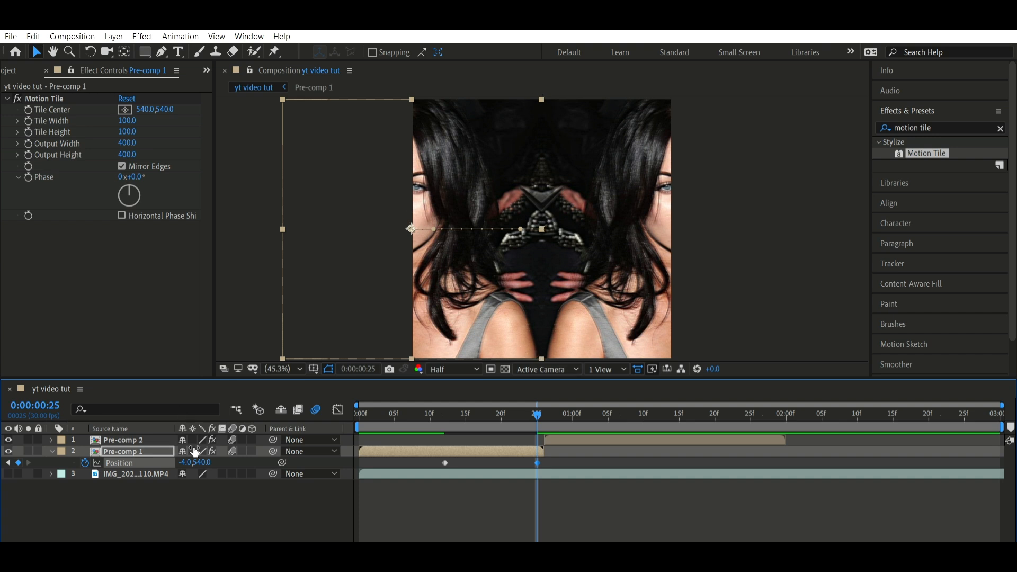
left_click_drag(187, 461, 190, 454)
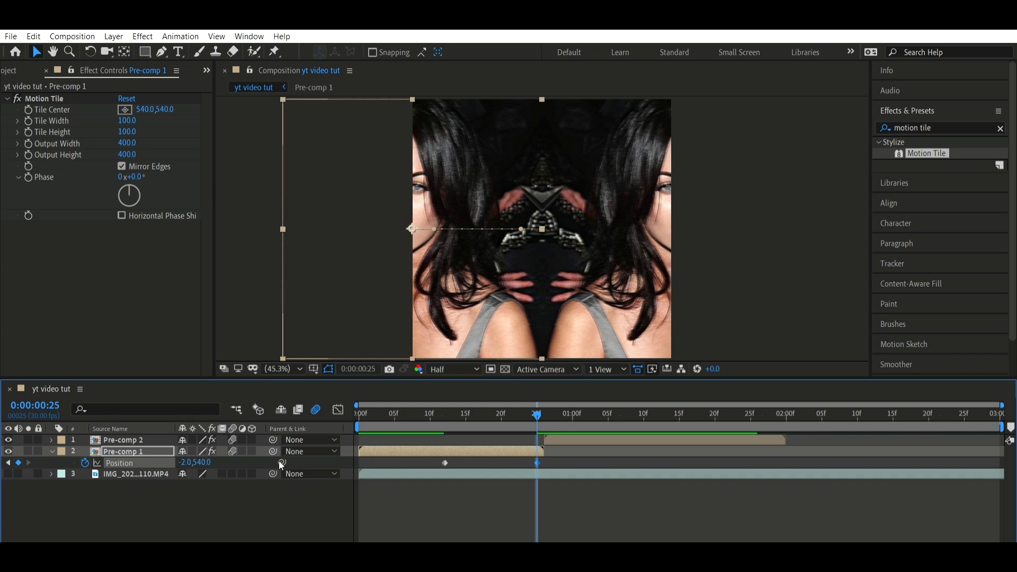
Apply Easy Ease to both of Pre-comp 1's position keyframes and show their curve in the graph view
left_click_drag(579, 468, 439, 451)
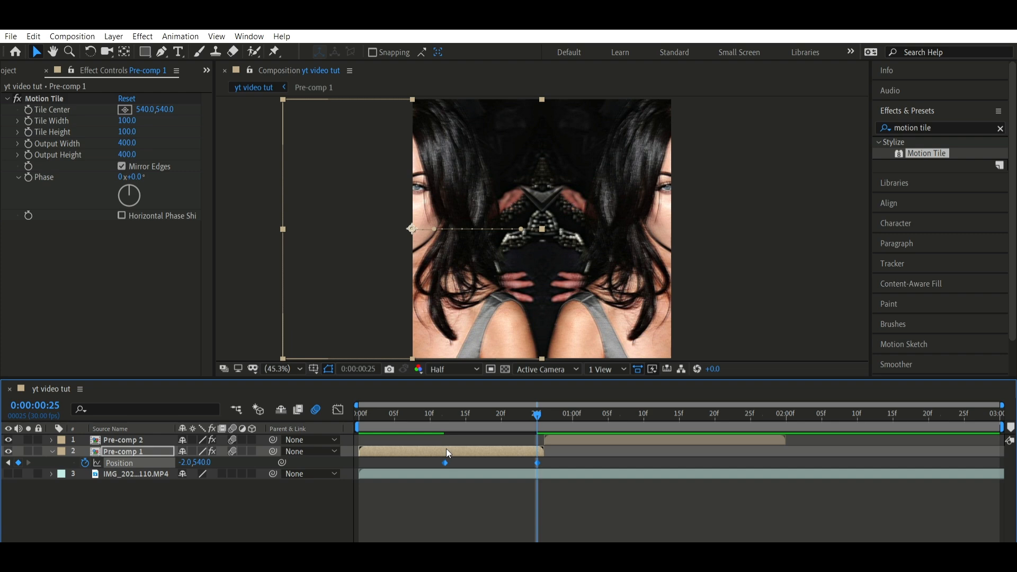
key("F9")
left_click(553, 449)
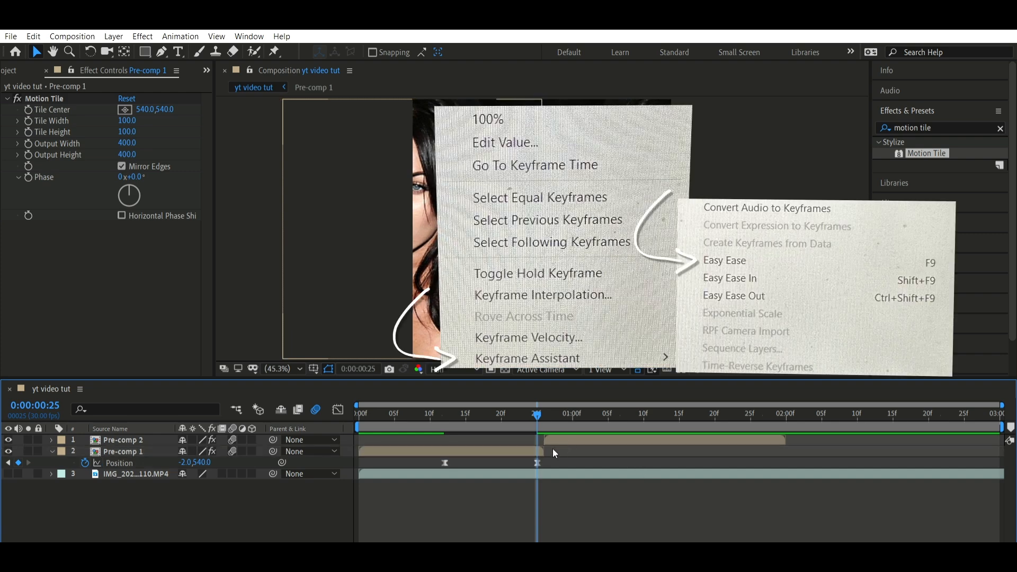
left_click(337, 409)
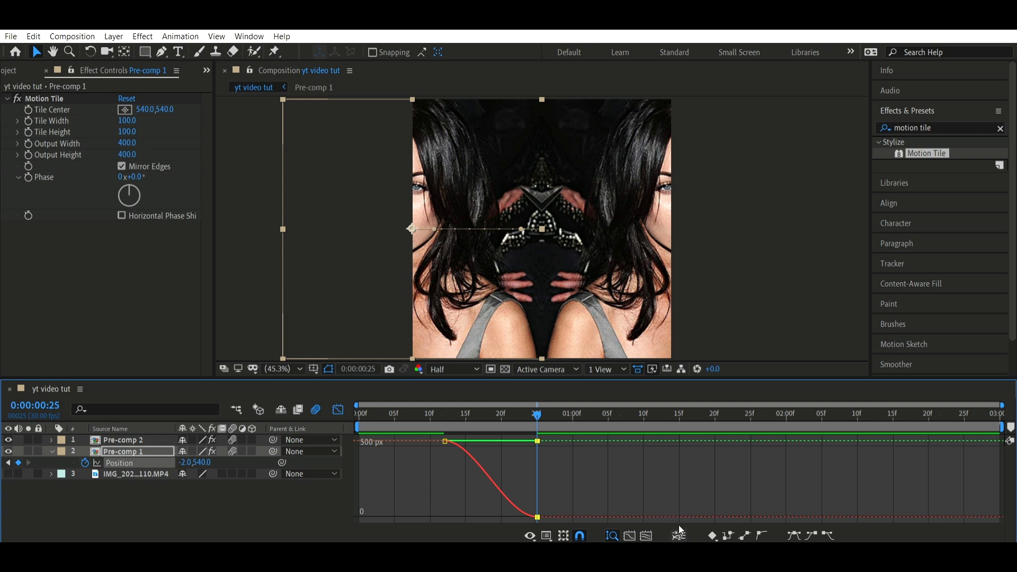
Separate Pre-comp 1's position dimensions and reshape the X Position curve to start gradually and fall steeply into frame 25
left_click(679, 526)
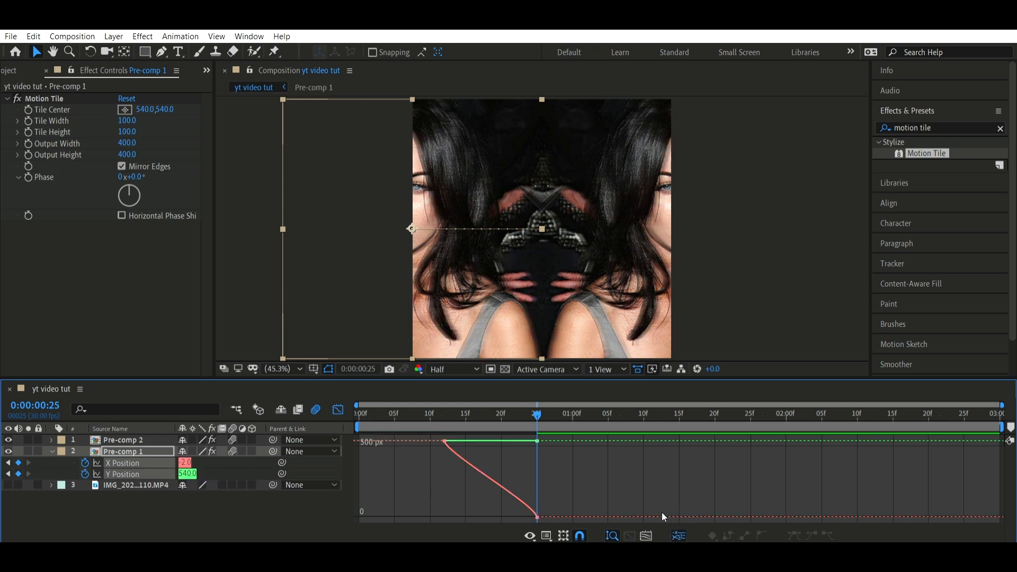
left_click(486, 463)
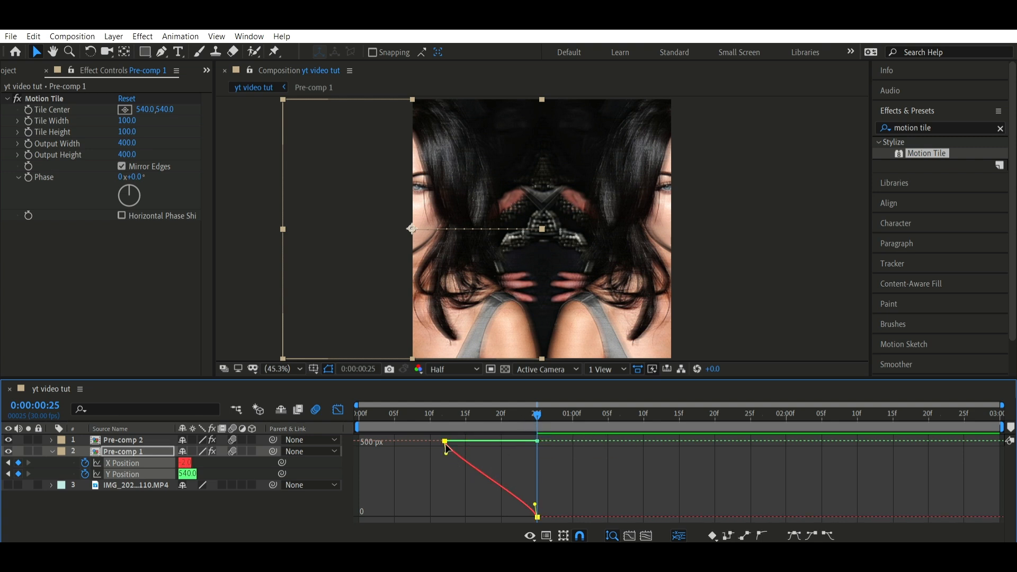
left_click_drag(446, 449, 535, 439)
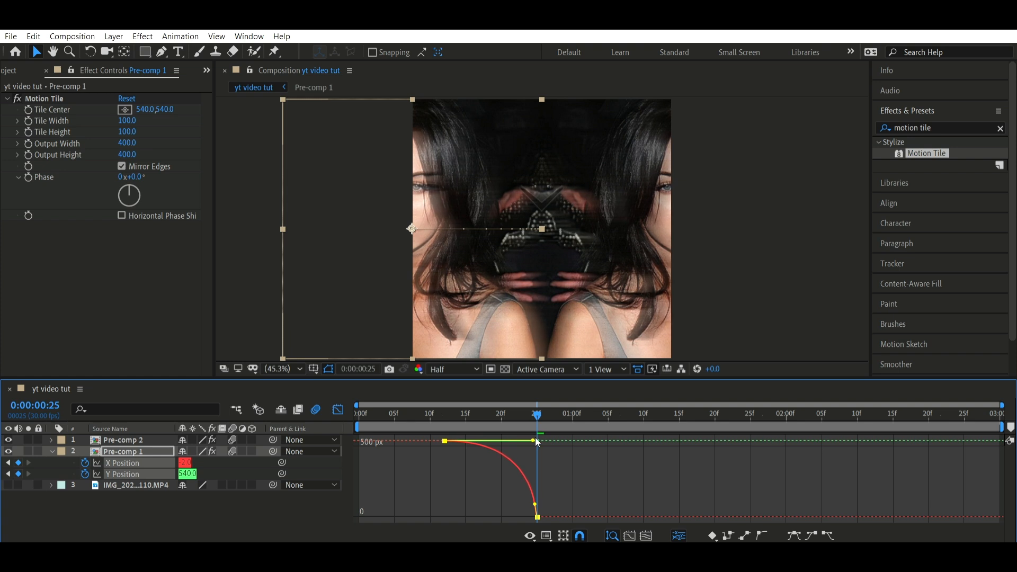
left_click_drag(536, 504, 533, 460)
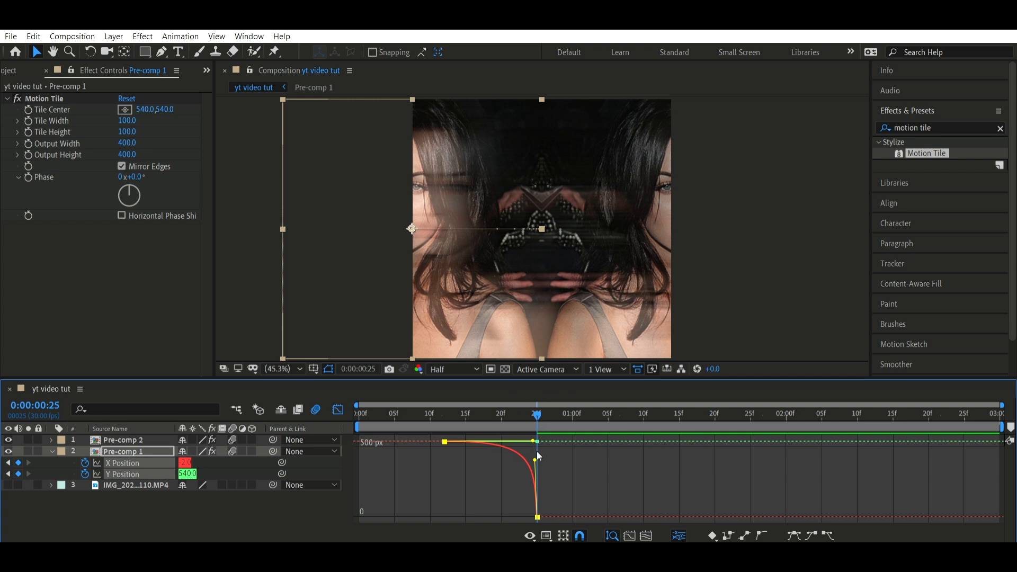
left_click_drag(535, 460, 535, 449)
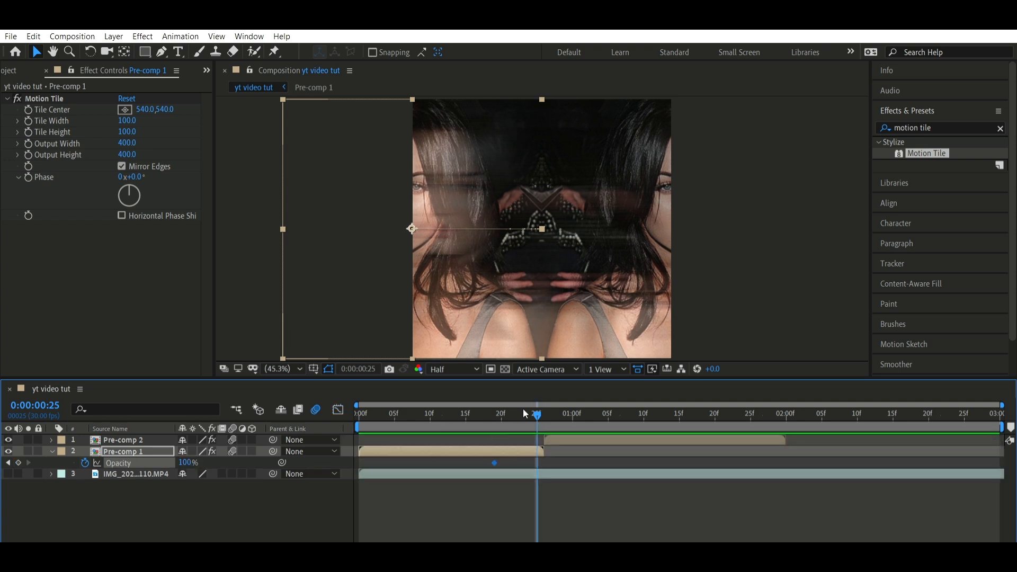
Set the Pre-comp 1 layer's opacity to 15% at frame 25
left_click(189, 462)
type("15")
key("Return")
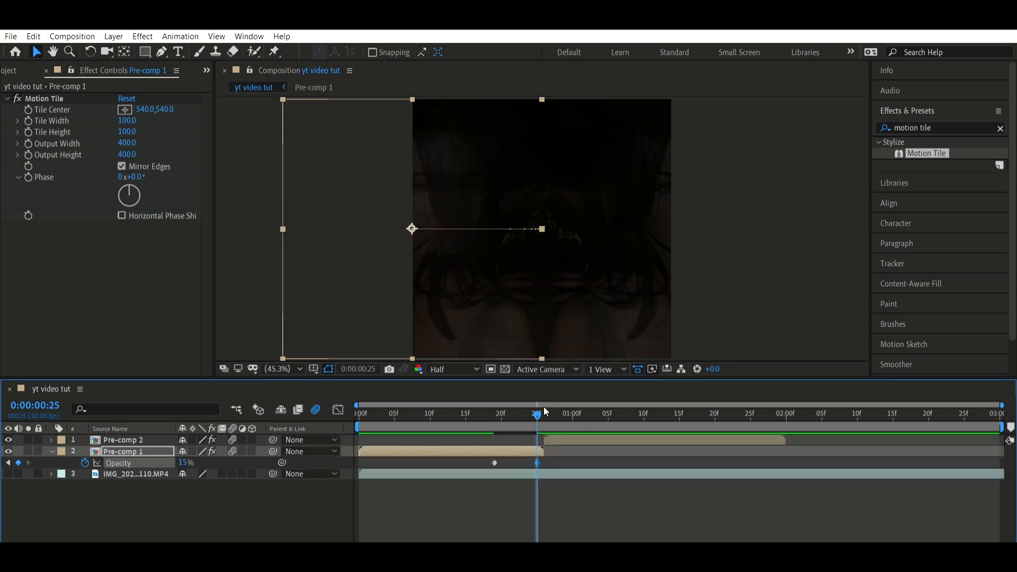
Animate the Pre-comp 2 layer's position from 1079,540 at frame 26 to 540,540 at 0:00:01:10
key("Page_Down")
left_click(569, 435)
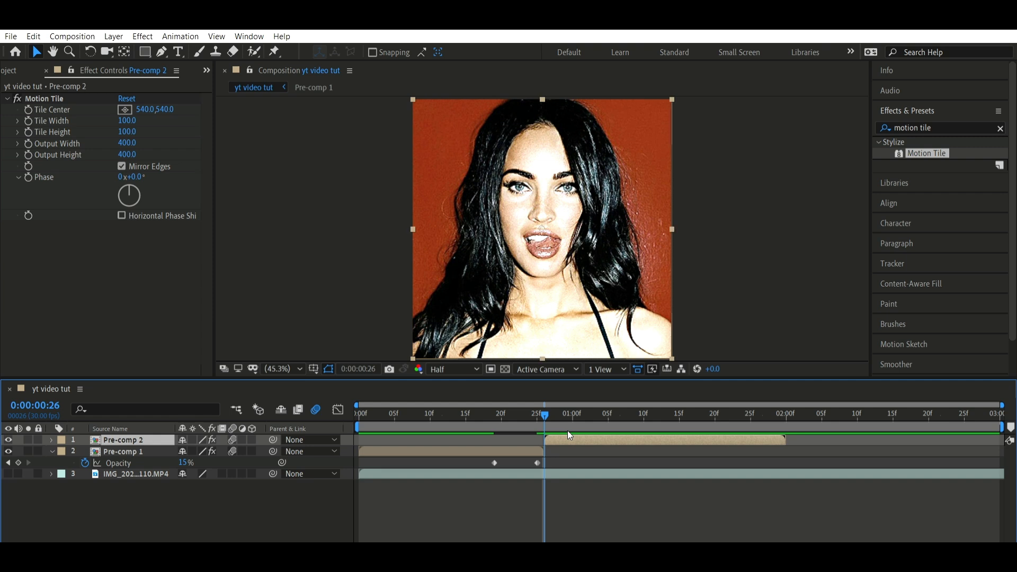
key("p")
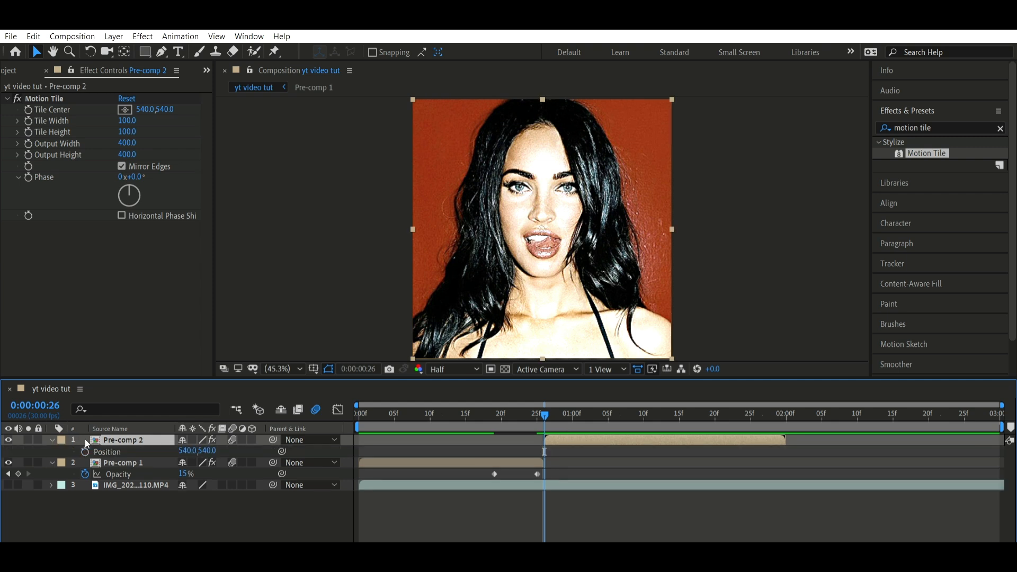
key("alt+shift+p")
left_click(637, 414)
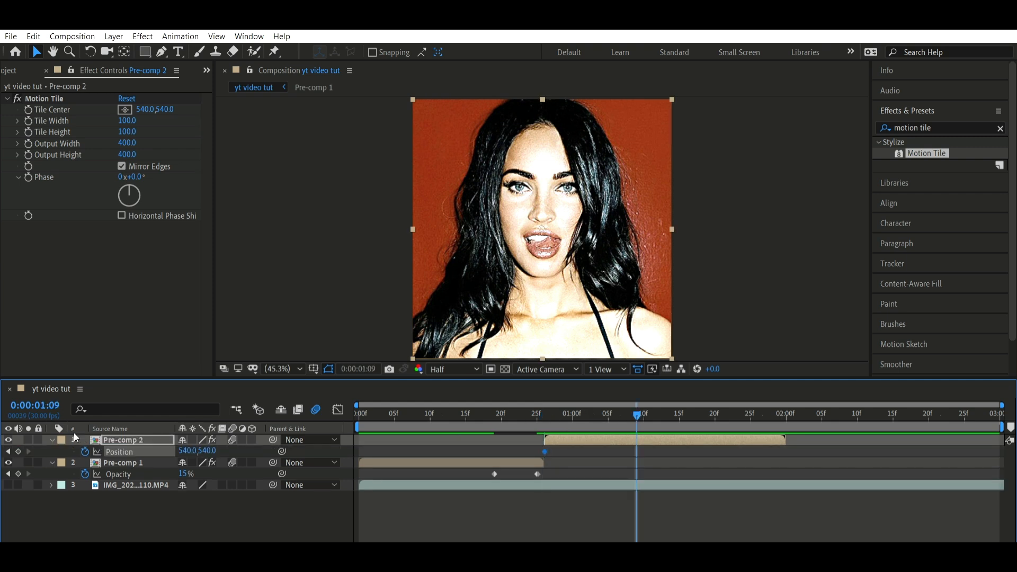
key("Page_Down")
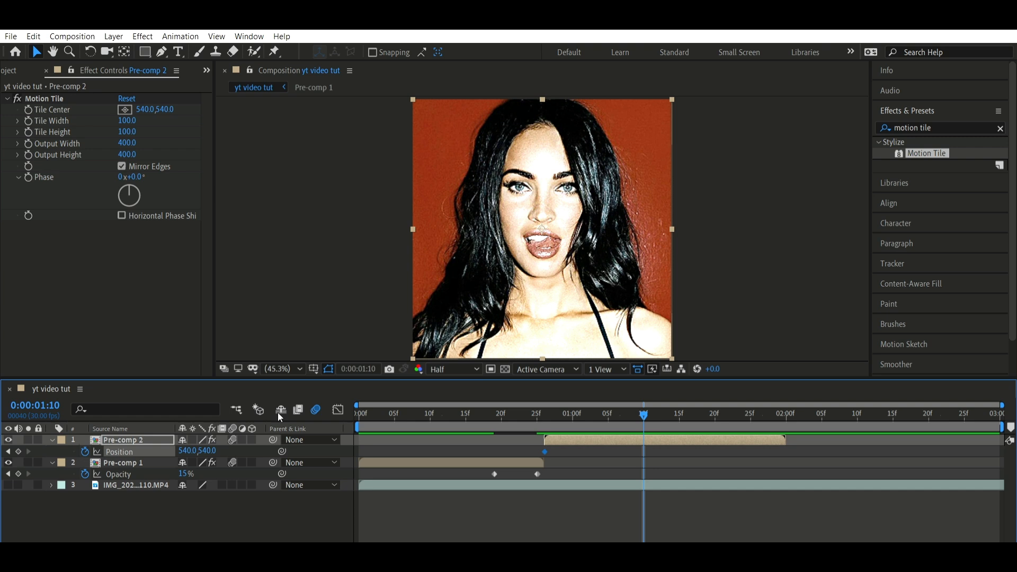
left_click(18, 451)
left_click(8, 451)
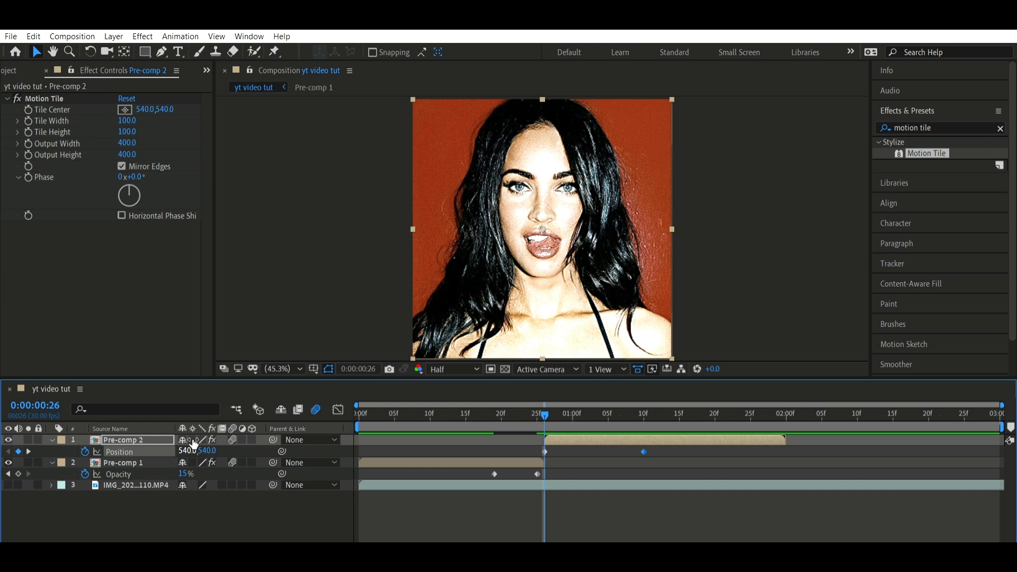
left_click_drag(191, 450, 523, 415)
Apply Easy Ease to both of Pre-comp 2's position keyframes and show their curve in the graph view
left_click_drag(689, 447, 538, 459)
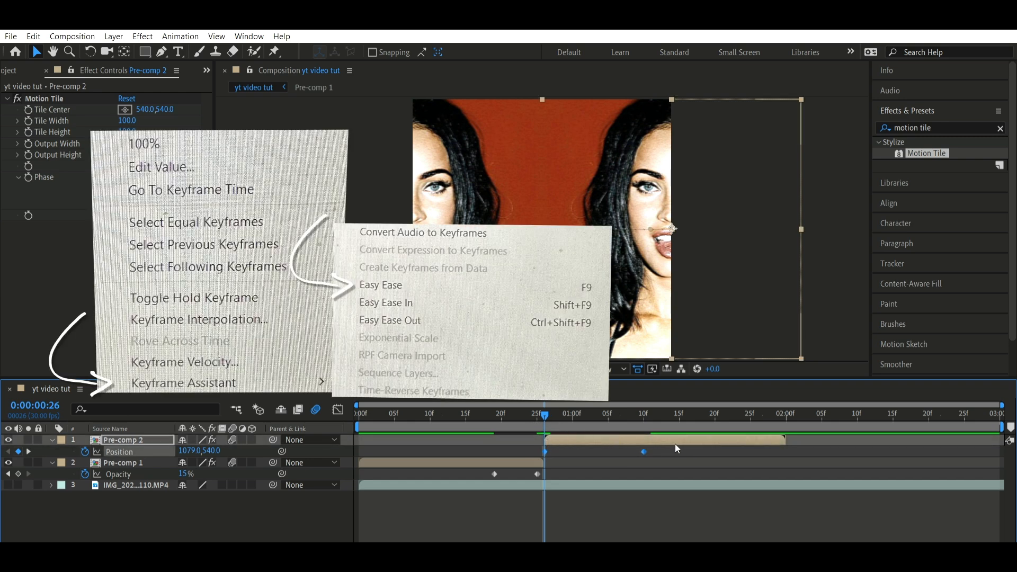
key("F9")
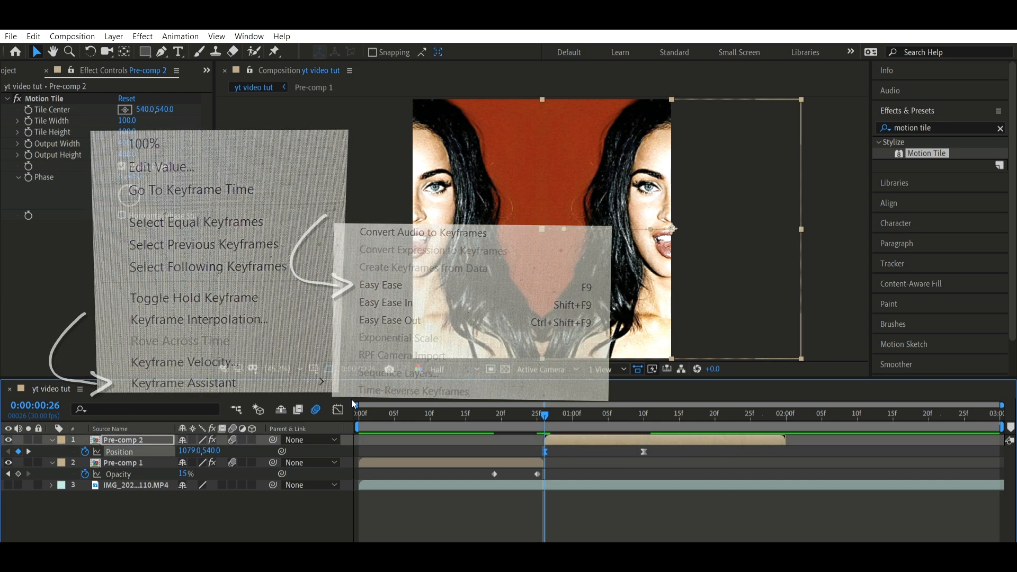
left_click(338, 409)
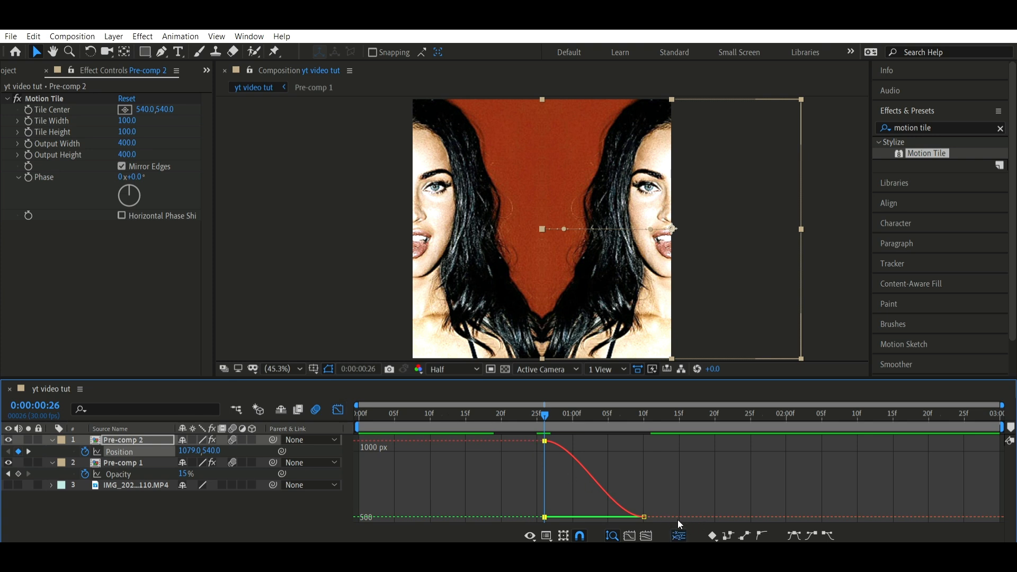
Separate Pre-comp 2's position dimensions and reshape the X Position curve to fall steeply from frame 26 and level off gradually
left_click(679, 535)
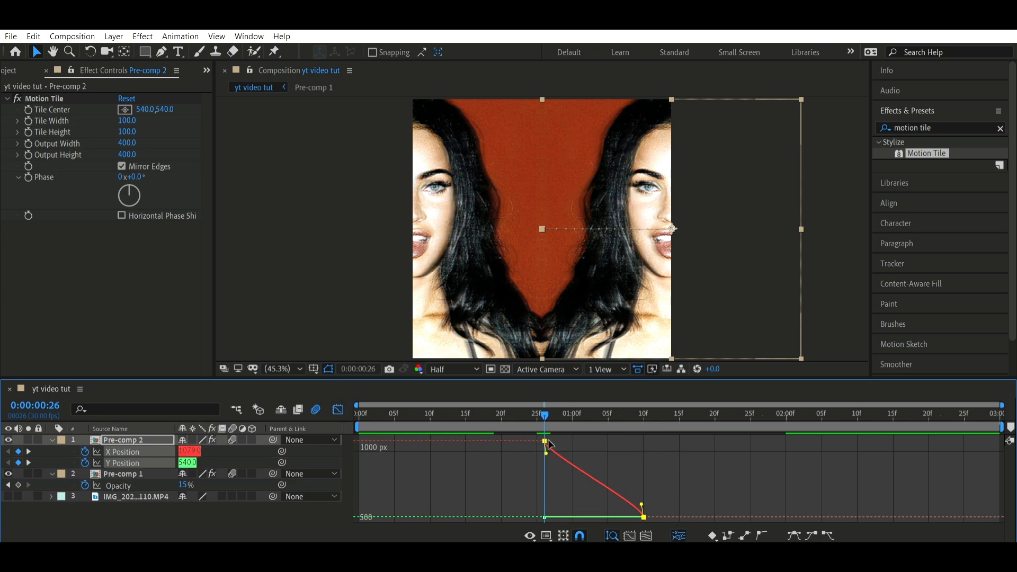
left_click_drag(546, 453, 530, 472)
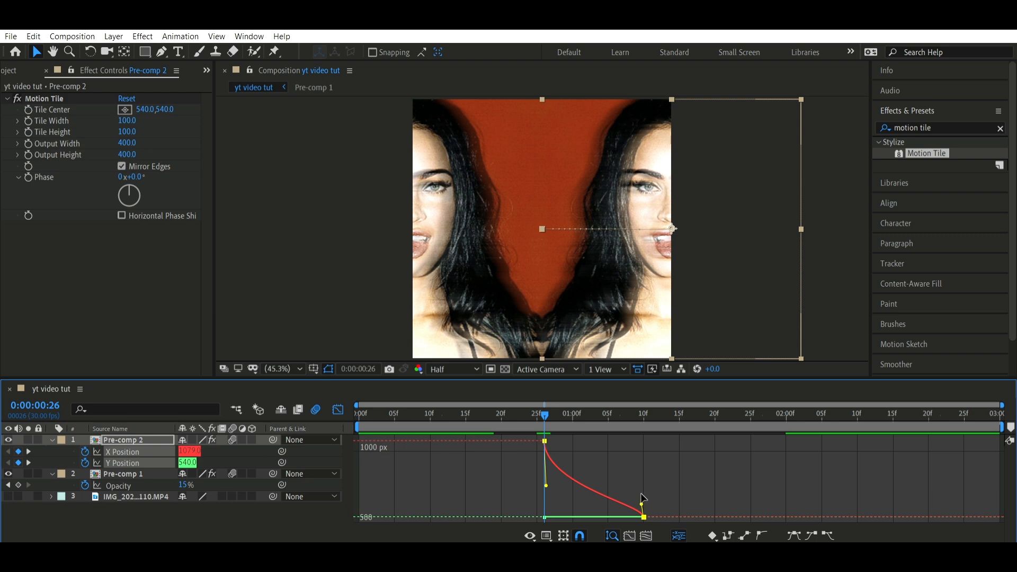
left_click_drag(641, 505, 532, 506)
Preview the horizontal slide transition from frame 13, close the graph view and return to the start of the composition
left_click(450, 412)
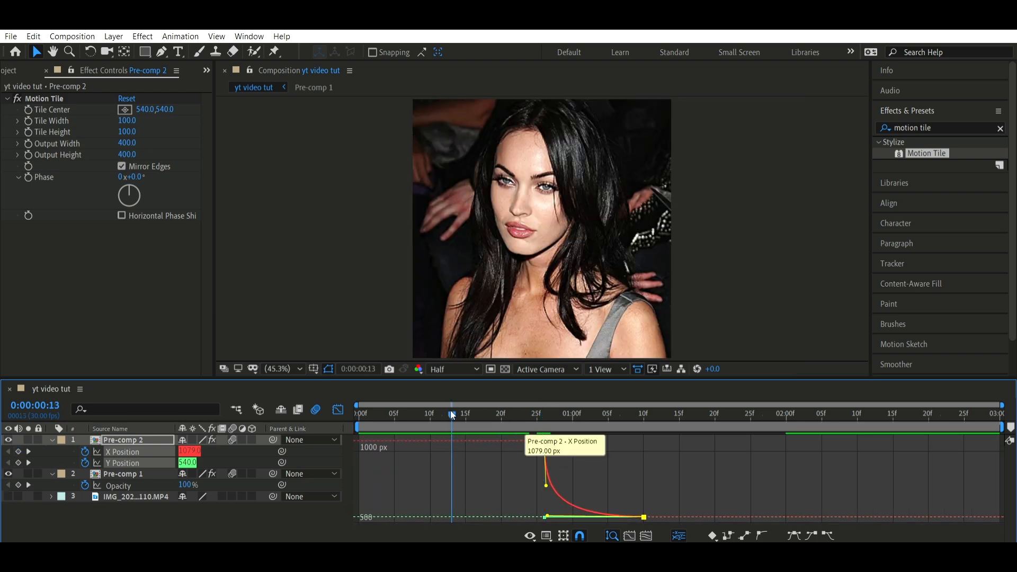
key("space")
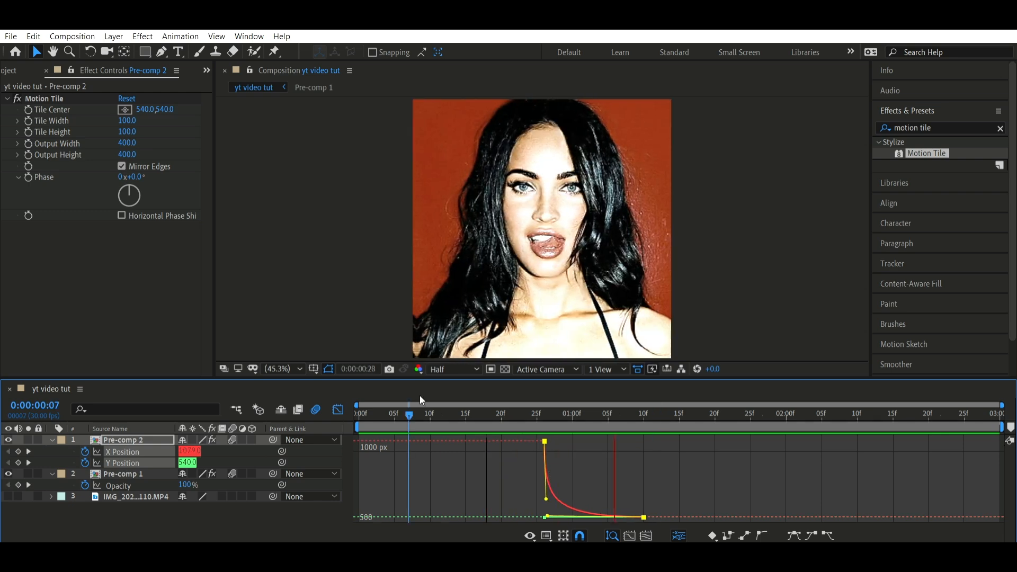
key("space")
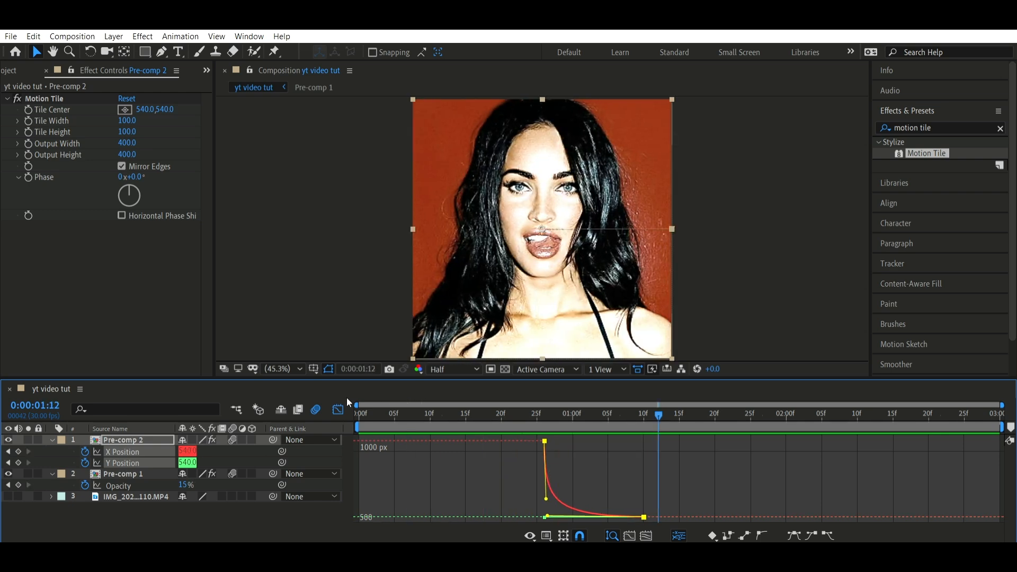
left_click(338, 409)
key("Home")
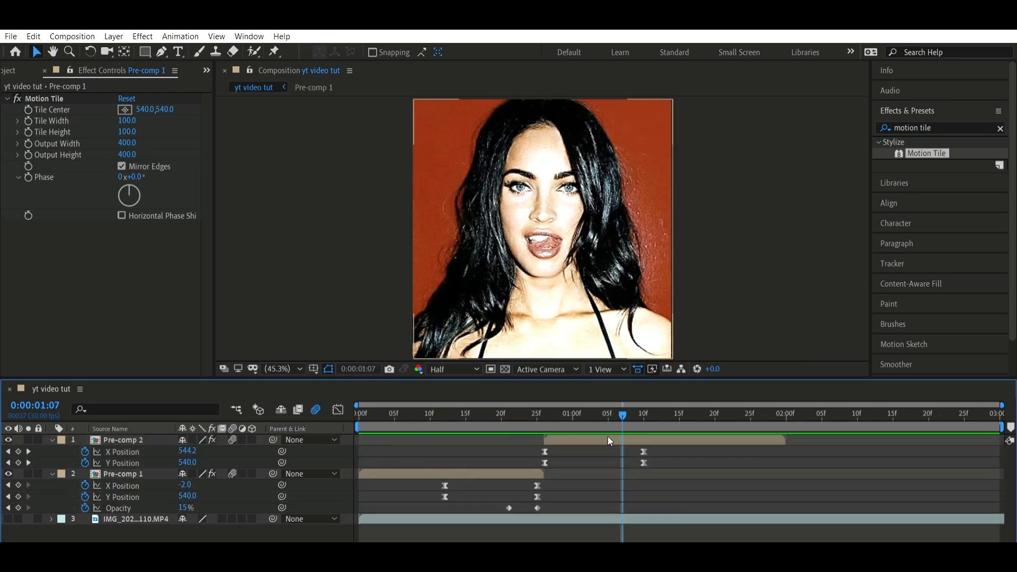
Collapse the layers' keyframed properties and preview the edit from the start of the composition
key("u")
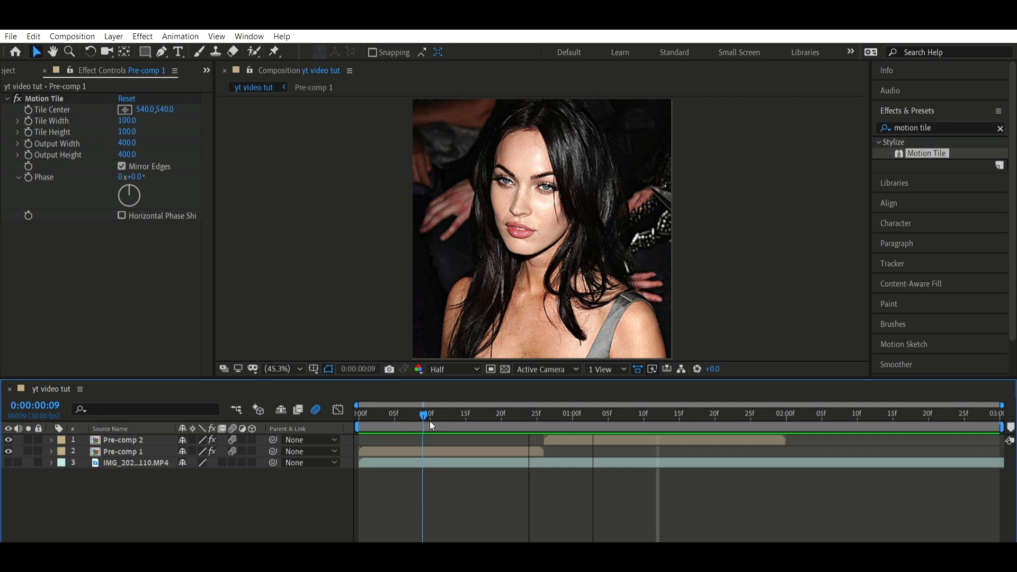
left_click_drag(431, 421, 297, 412)
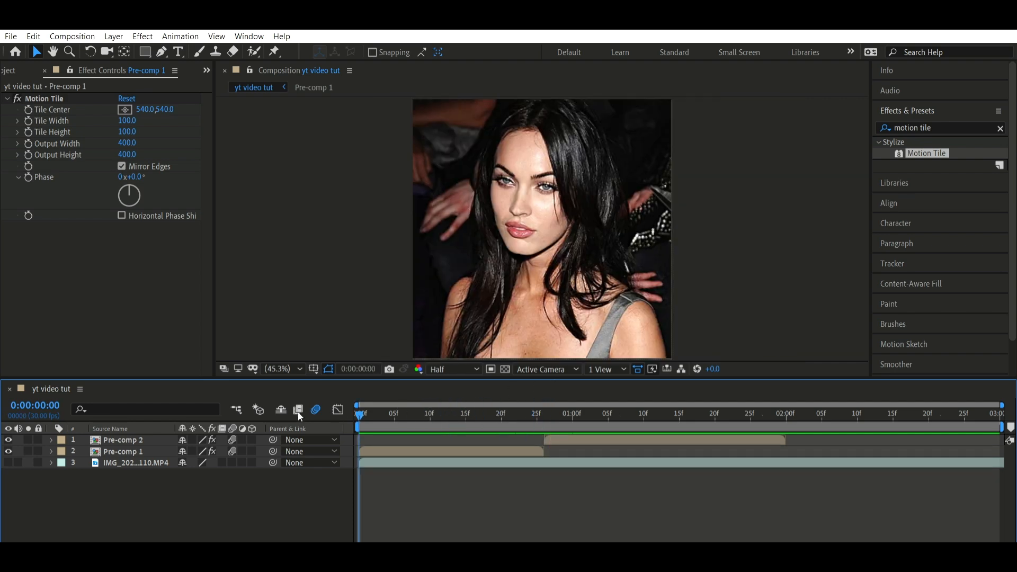
left_click_drag(297, 411, 793, 430)
key("space")
key("space")
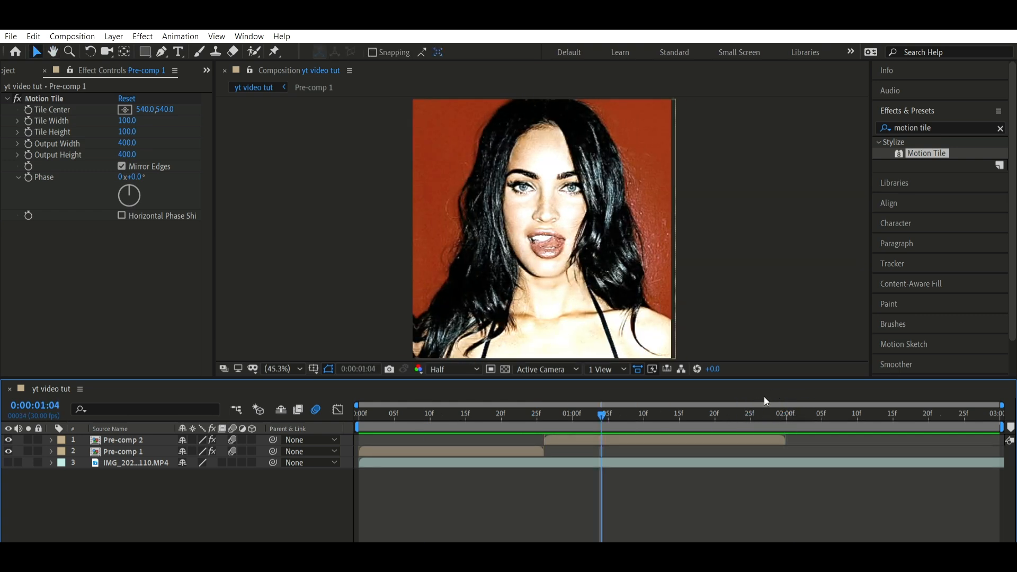
key("space")
key("space")
Duplicate the Pre-comp 2 layer and pre-compose the two copies together into a single layer
mouse_move(671, 416)
left_mouse_down()
mouse_move(650, 409)
mouse_move(672, 404)
left_mouse_up()
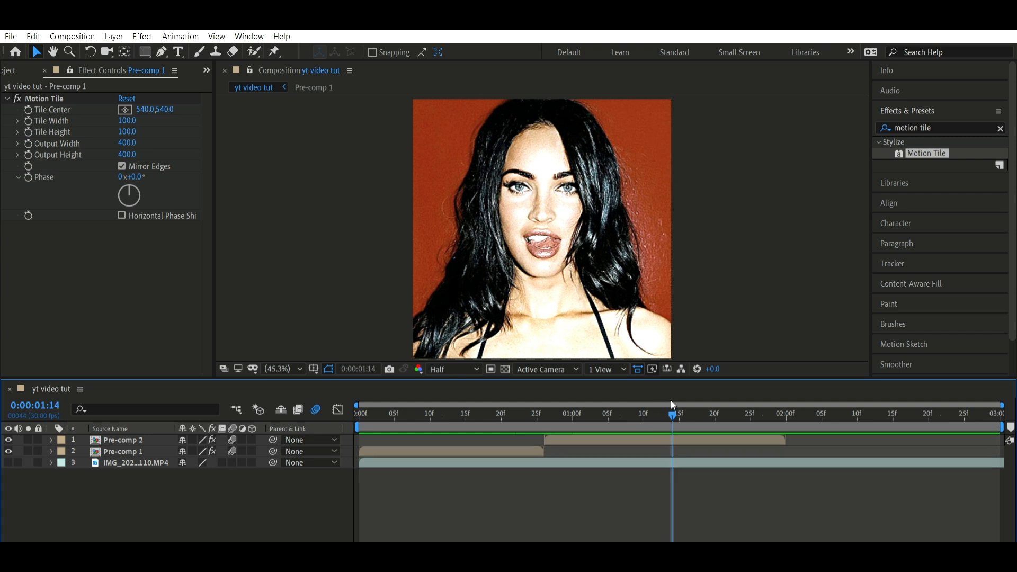
left_click(674, 440)
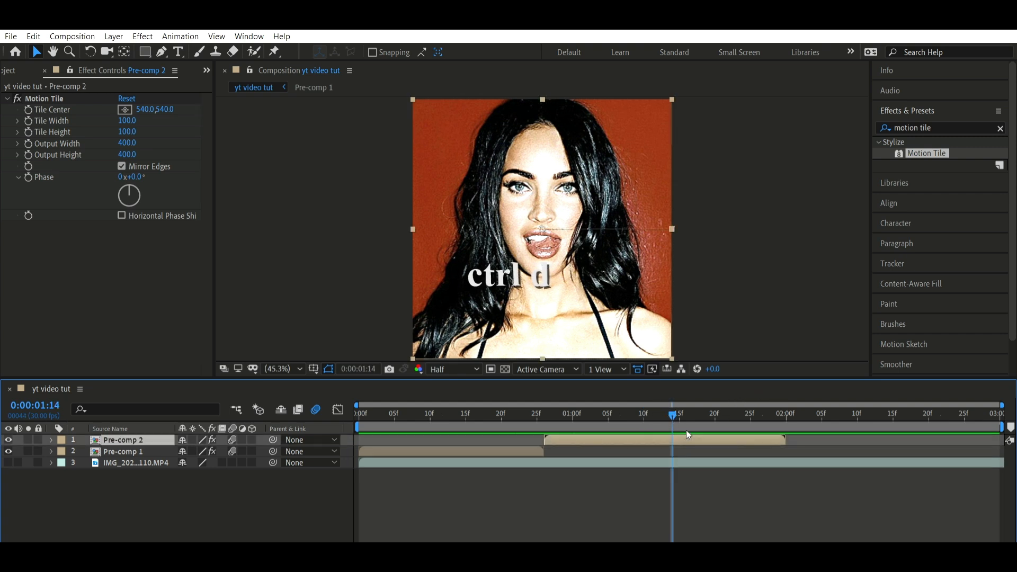
key("ctrl+d")
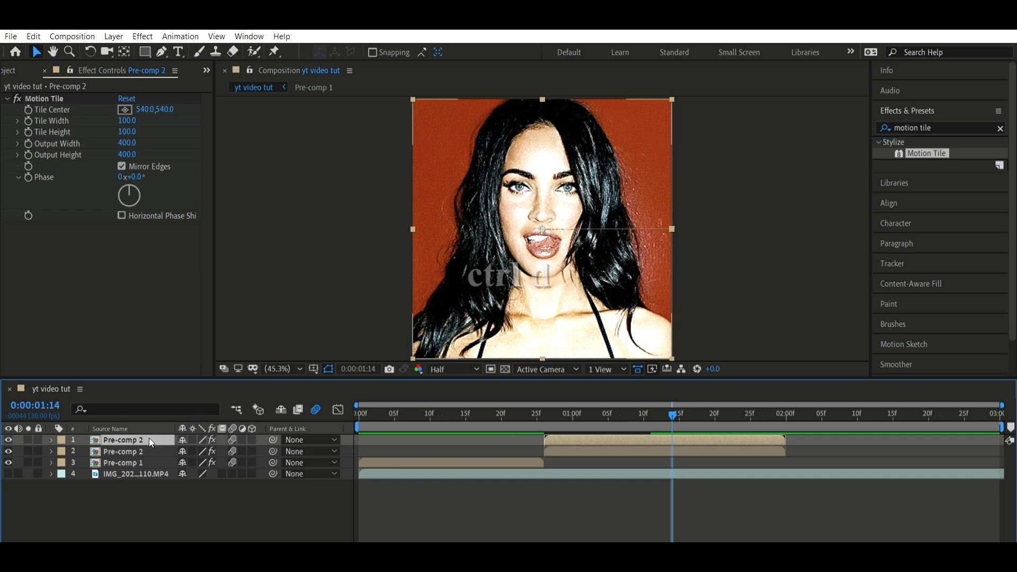
left_click(149, 442, "shift")
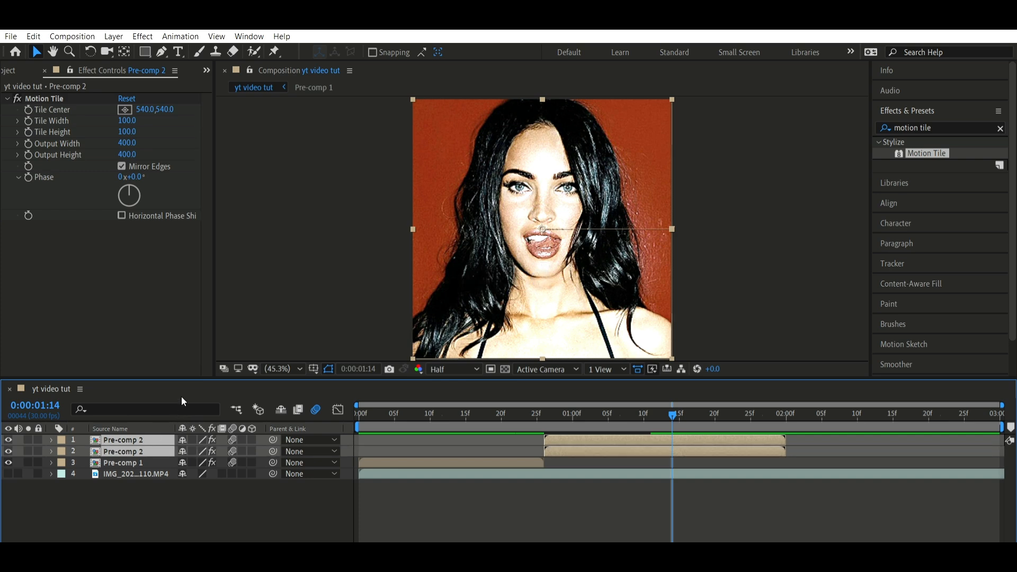
key("ctrl+shift+c")
key("Return")
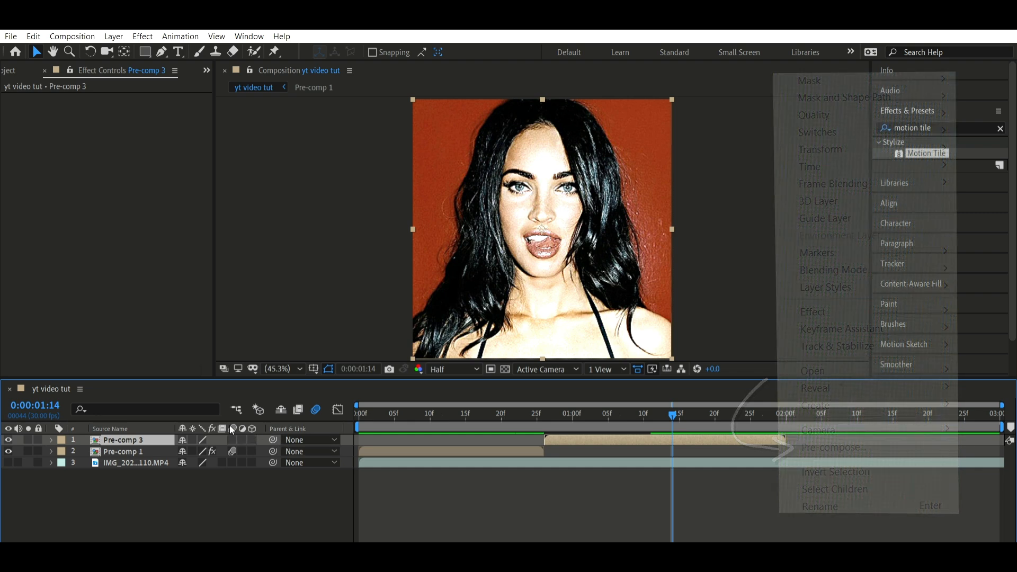
Enable motion blur on Pre-comp 3 and apply Motion Tile with output width and height of 400 and mirrored edges
left_click_drag(926, 153, 589, 170)
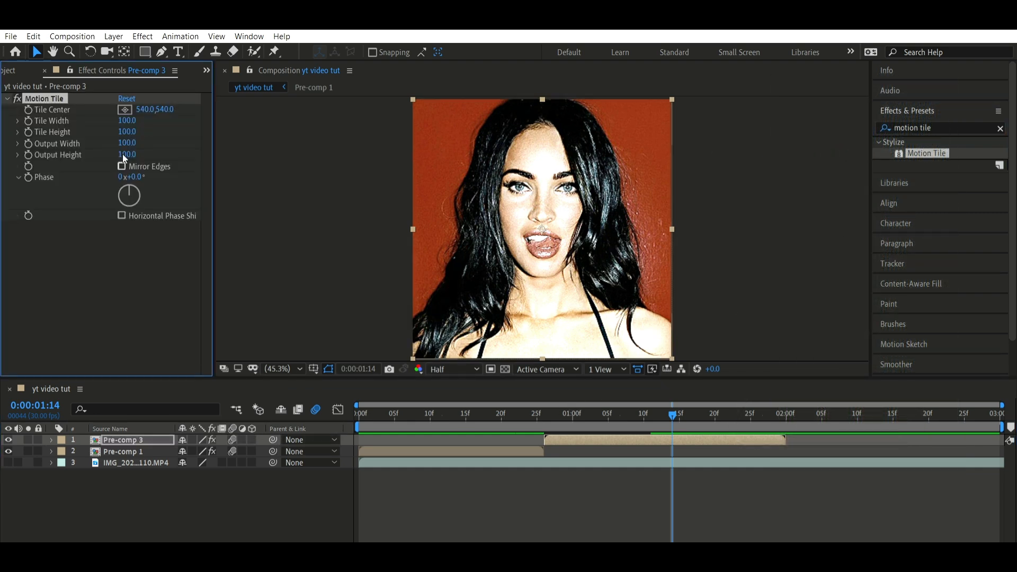
left_click(126, 141)
type("400")
key("Tab")
type("400")
key("Return")
Animate Pre-comp 3's position from 540,540 at 0:00:01:13 to 540,1077 at 0:00:01:29
left_click_drag(685, 420, 665, 413)
key("p")
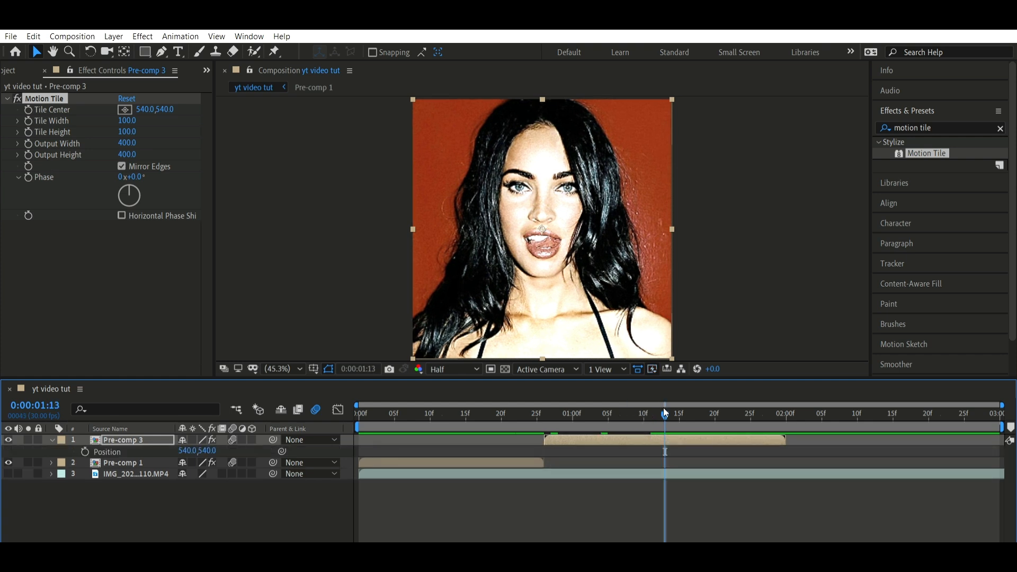
key("alt+shift+p")
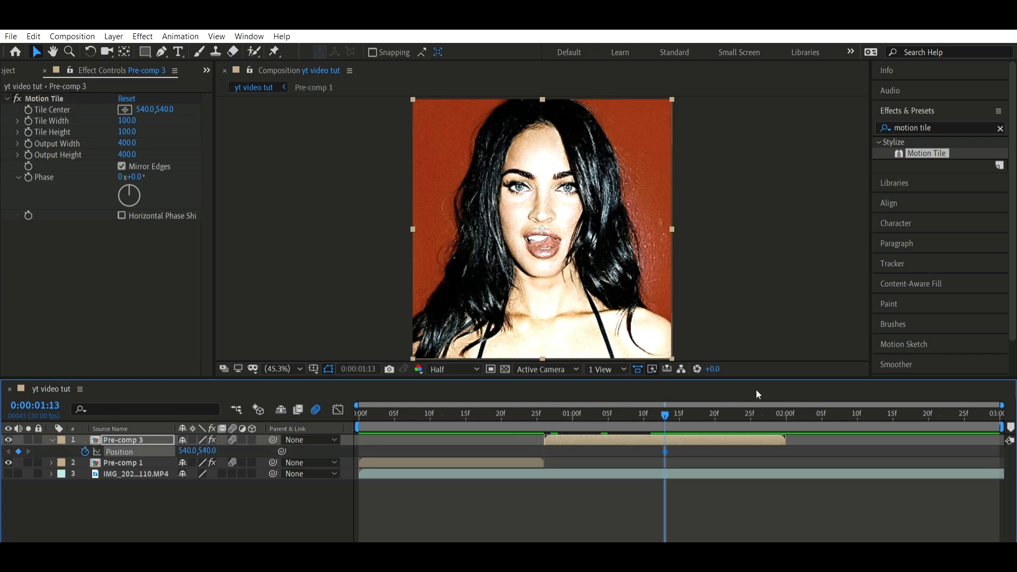
left_click_drag(784, 402, 781, 402)
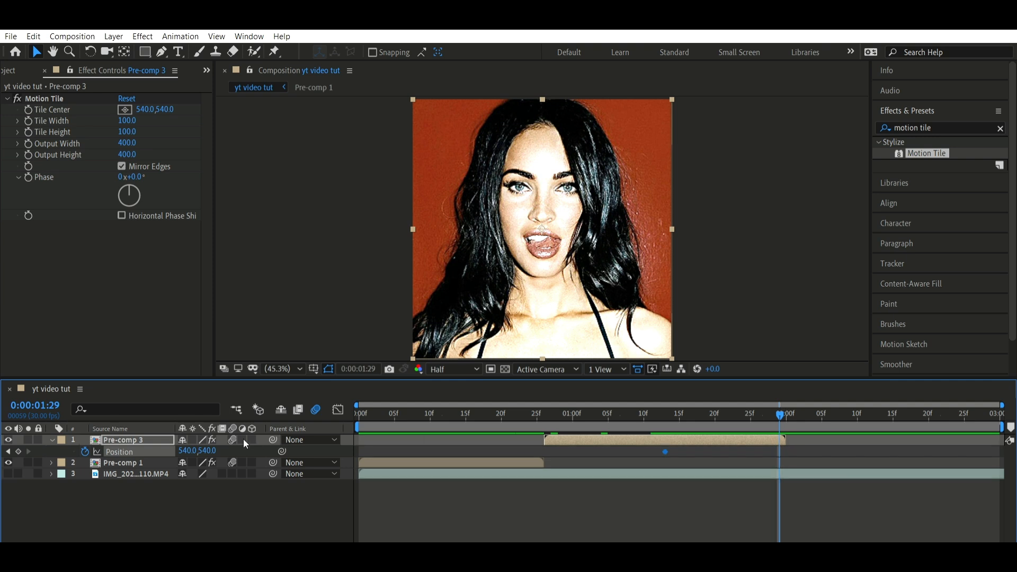
left_click_drag(220, 444, 602, 412)
Apply Easy Ease to both of Pre-comp 3's position keyframes and show their curve in the graph view
left_click_drag(809, 460, 653, 431)
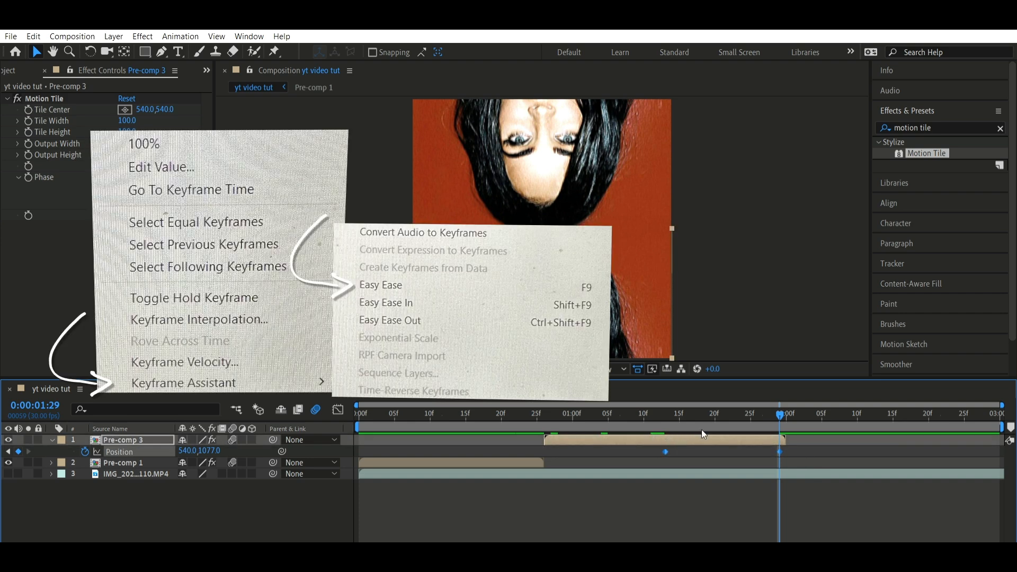
key("F9")
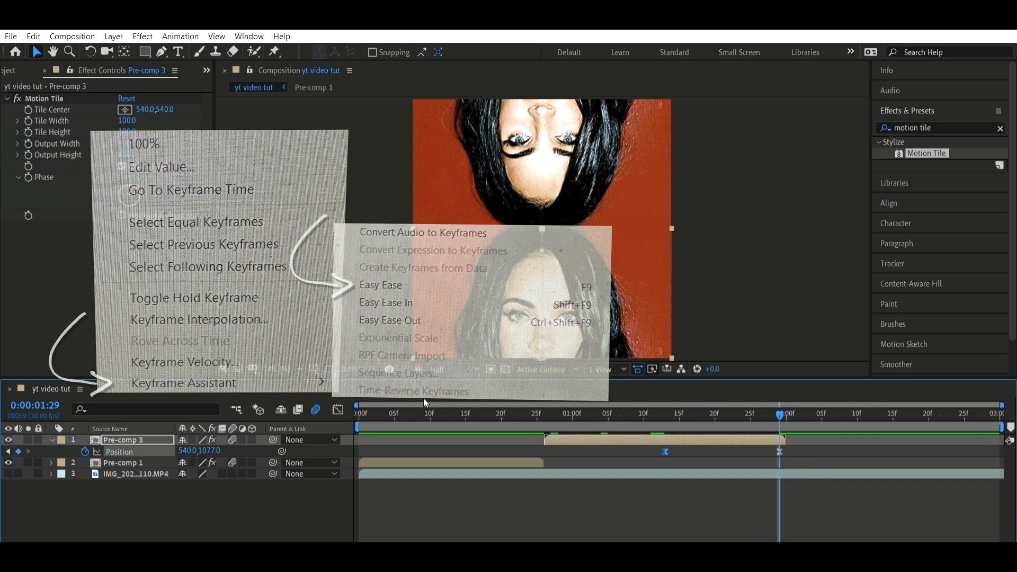
left_click(338, 409)
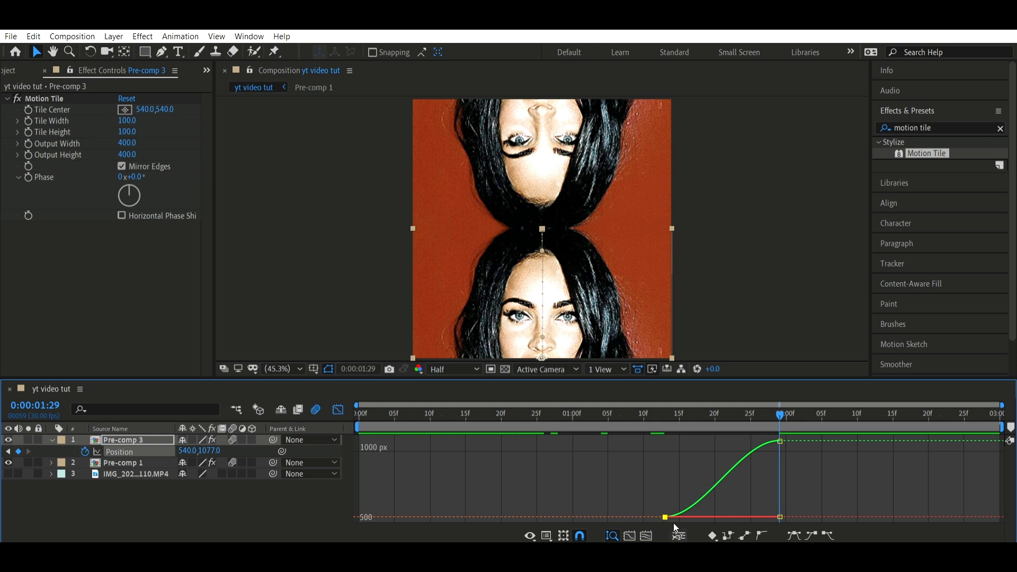
Separate Pre-comp 3's position dimensions and reshape the Y Position curve to start nearly flat and rise steeply at the end
left_click(679, 536)
left_click(712, 481)
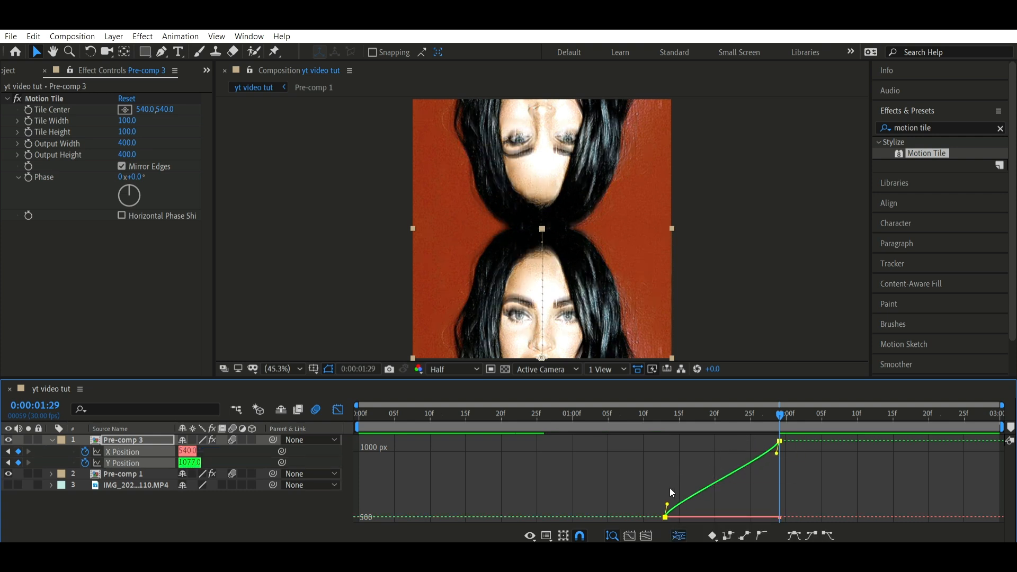
left_click_drag(667, 504, 770, 493)
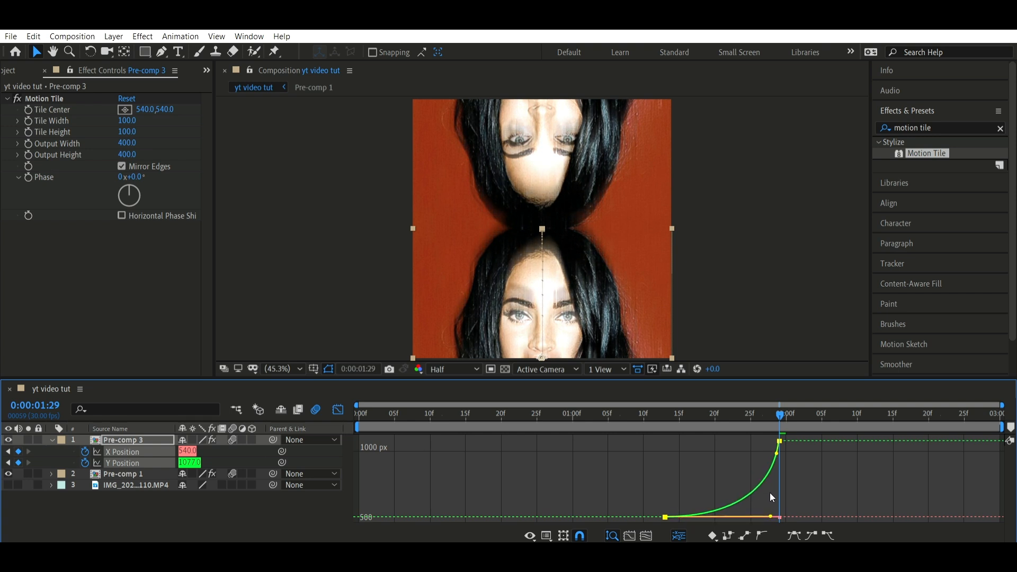
left_click_drag(777, 453, 777, 503)
Preview the vertical slide from 0:00:01:06, close the graph view, collapse the keyframes and replay the edit from the start
left_click(615, 413)
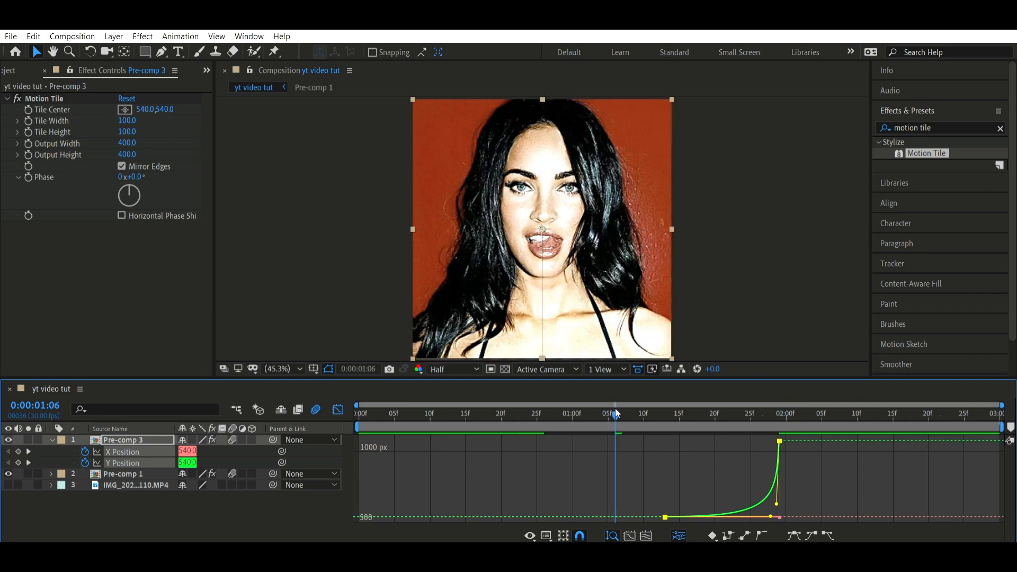
key("space")
left_click(759, 470)
key("shift+F3")
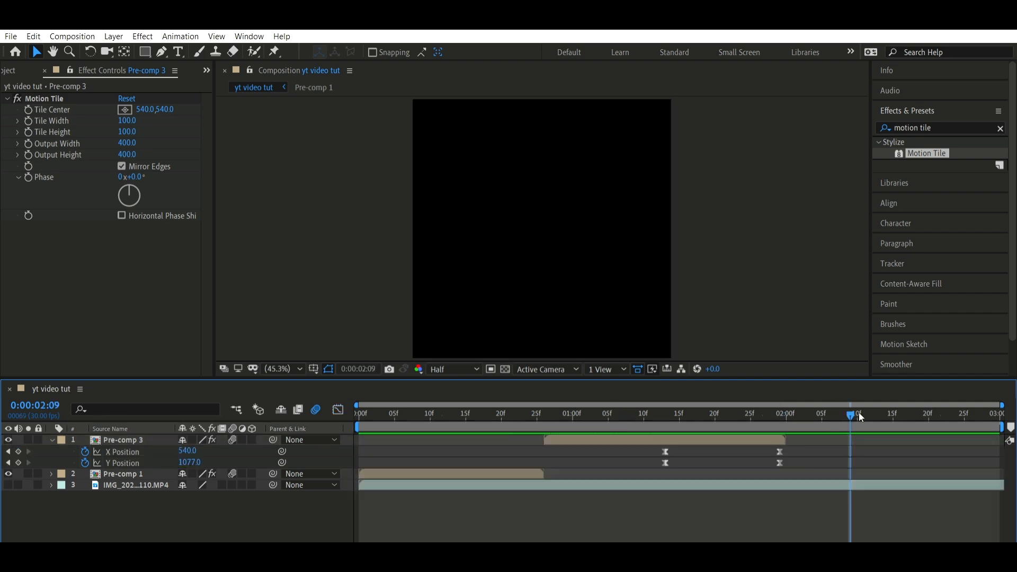
key("u")
left_click(457, 428)
key("space")
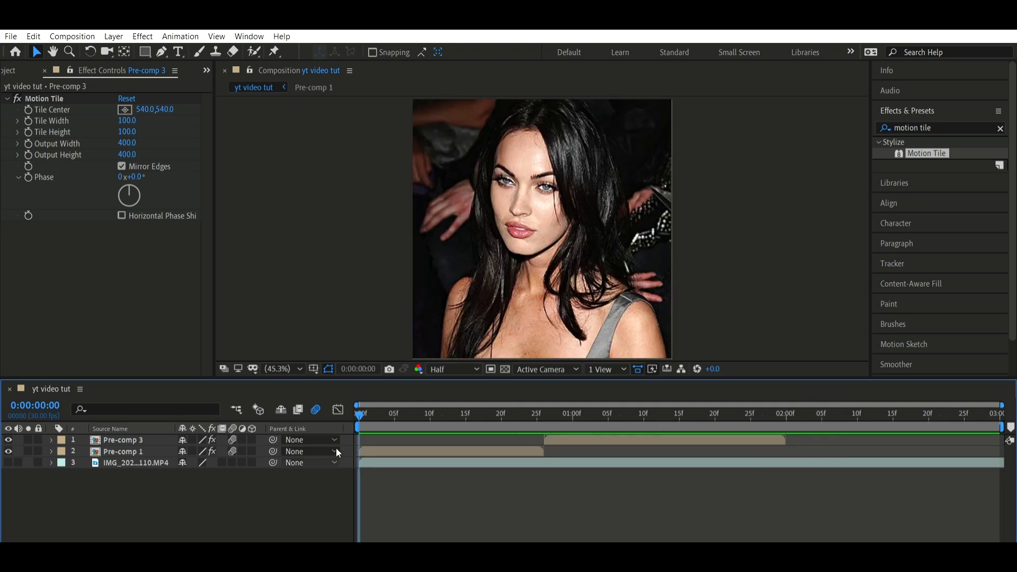
Animate Pre-comp 1's scale from 200% at frame 0 to 100% at frame 18
left_click(379, 447)
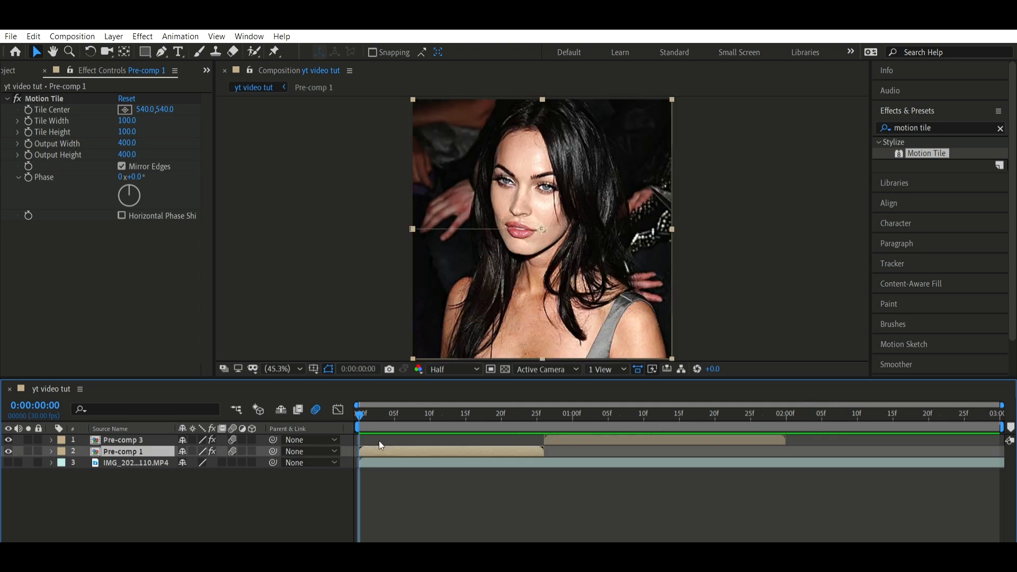
key("s")
left_click(85, 461)
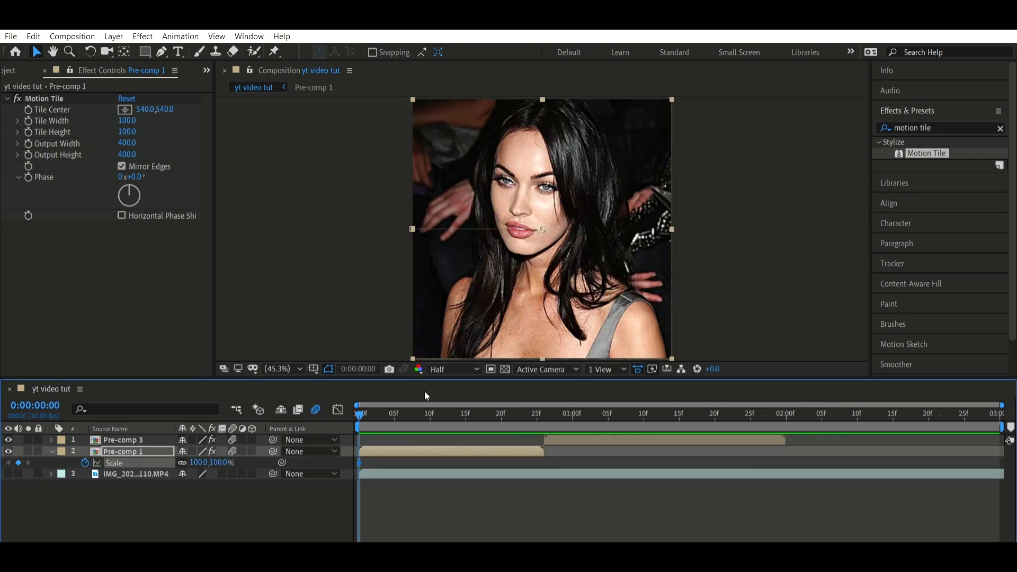
left_click(487, 411)
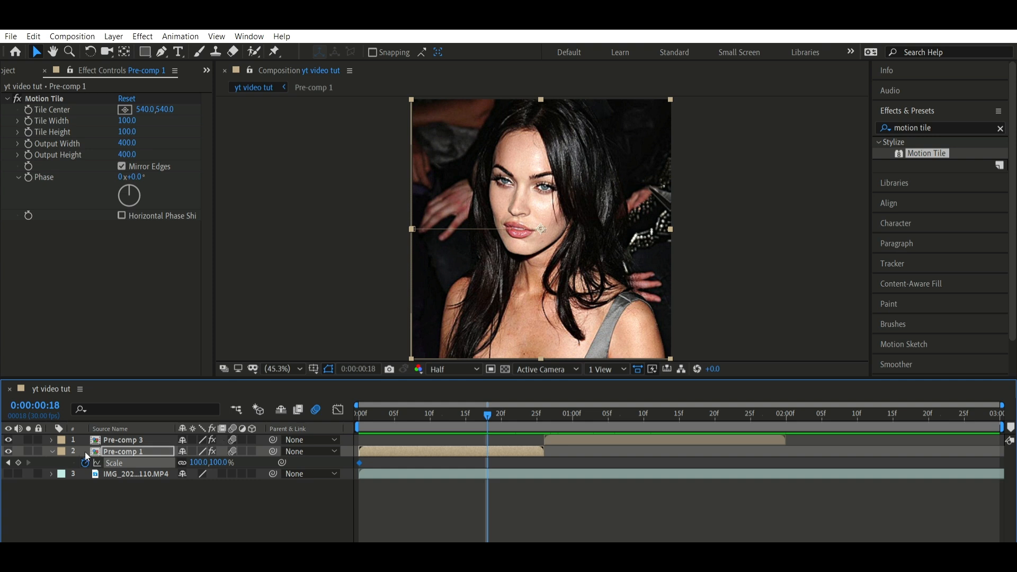
left_click(18, 462)
left_click(8, 462)
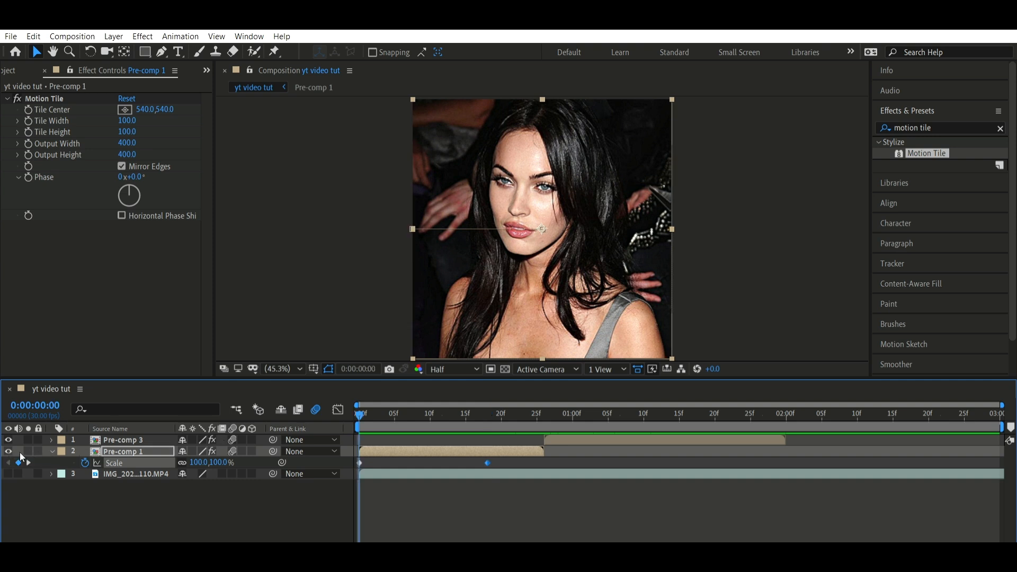
left_click(201, 462)
type("200")
key("Return")
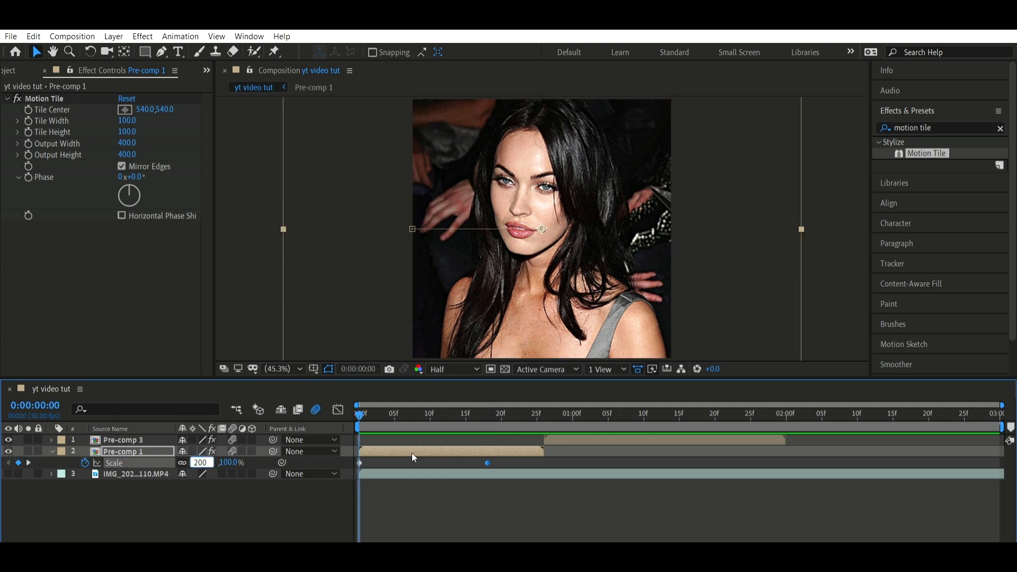
Apply Easy Ease to Pre-comp 1's scale keyframes and reshape the curve to drop steeply at first and level off gradually
left_click_drag(502, 471, 336, 459)
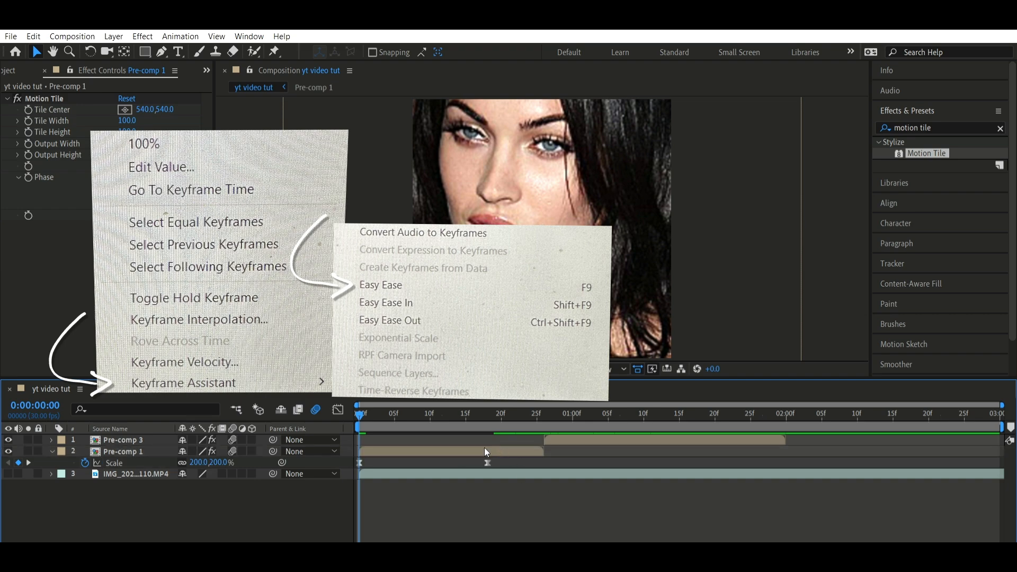
key("F9")
key("shift+F3")
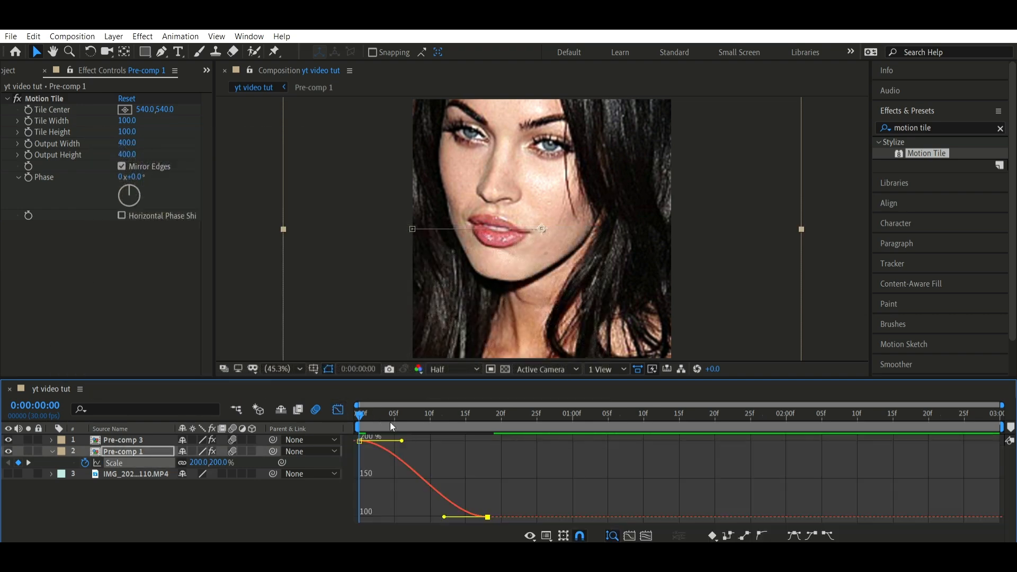
left_click_drag(402, 441, 361, 499)
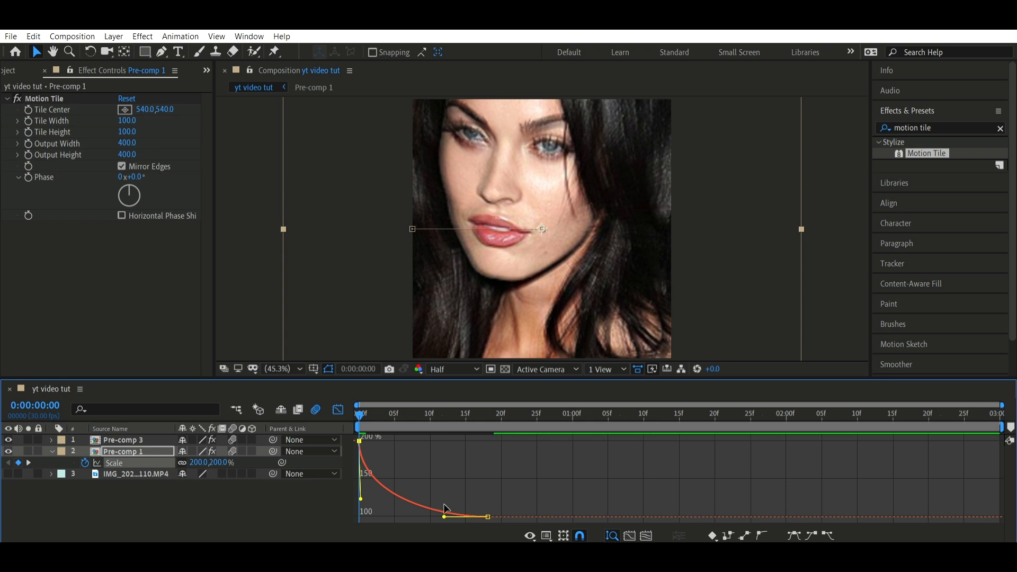
left_click_drag(444, 517, 366, 518)
Preview the opening zoom-out from the start, close the graph view and collapse Pre-comp 1's scale keyframes
key("space")
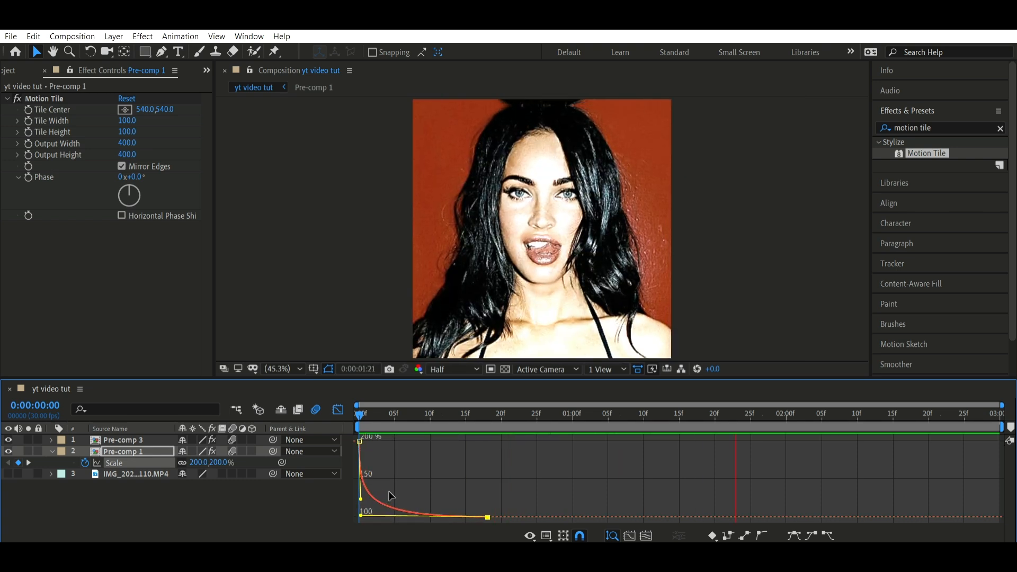
key("space")
left_click(337, 410)
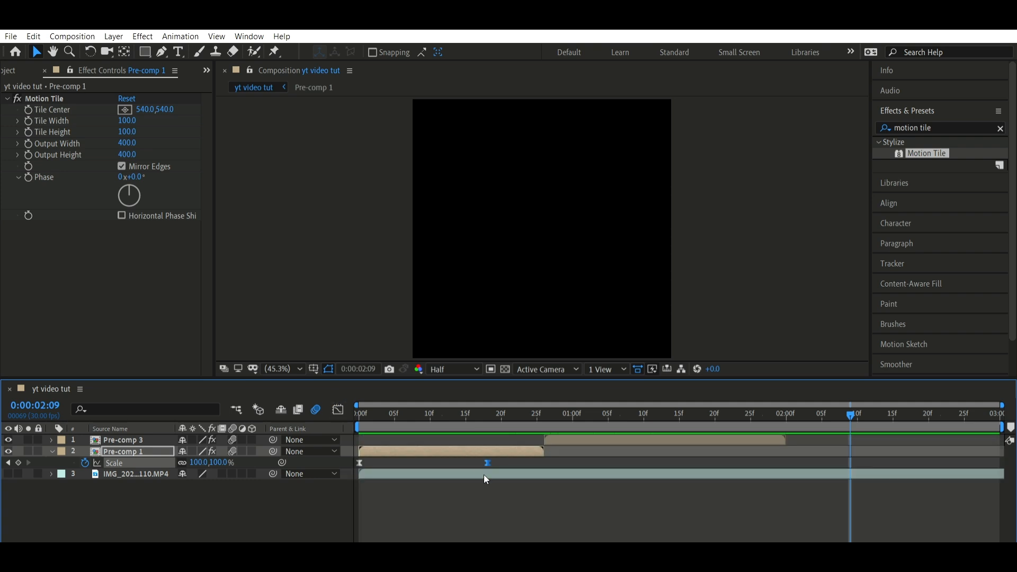
left_click(487, 494)
key("u")
left_click_drag(799, 415, 361, 413)
key("u")
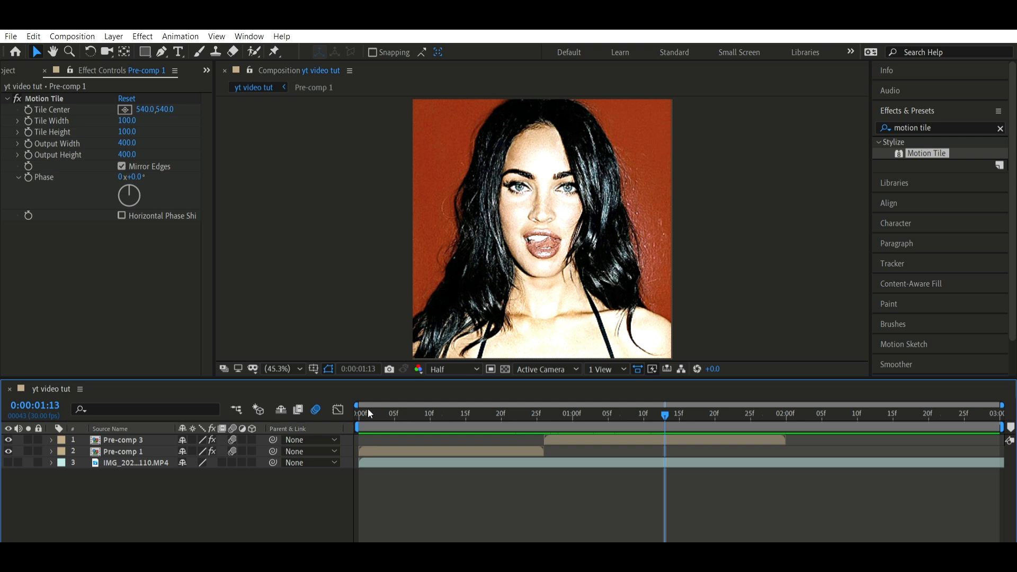
Collapse the Effects & Presets panel and create a new empty text layer with the current time at 0:00:02:00
left_click_drag(665, 414, 795, 415)
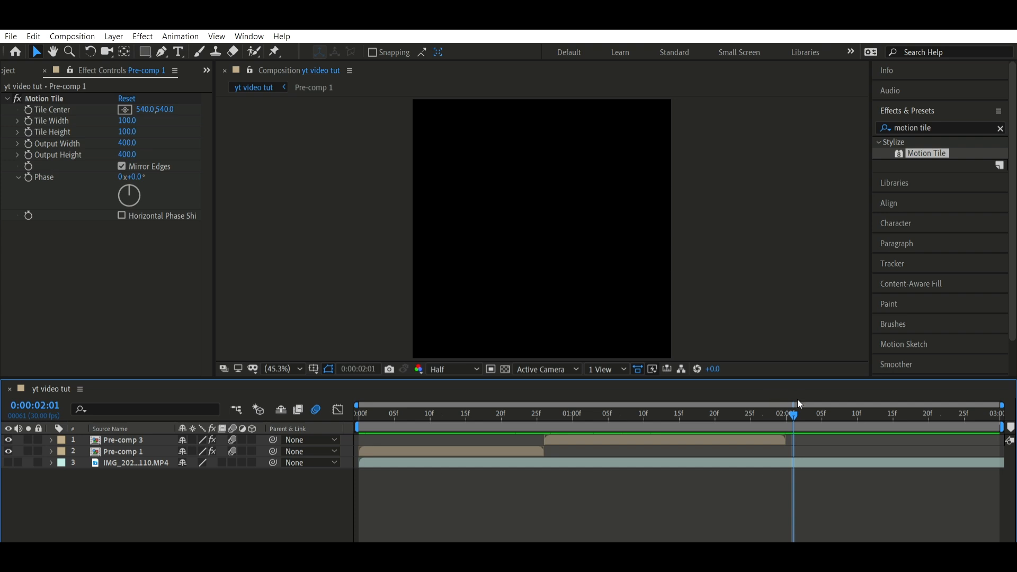
key("Page_Up")
key("ctrl+5")
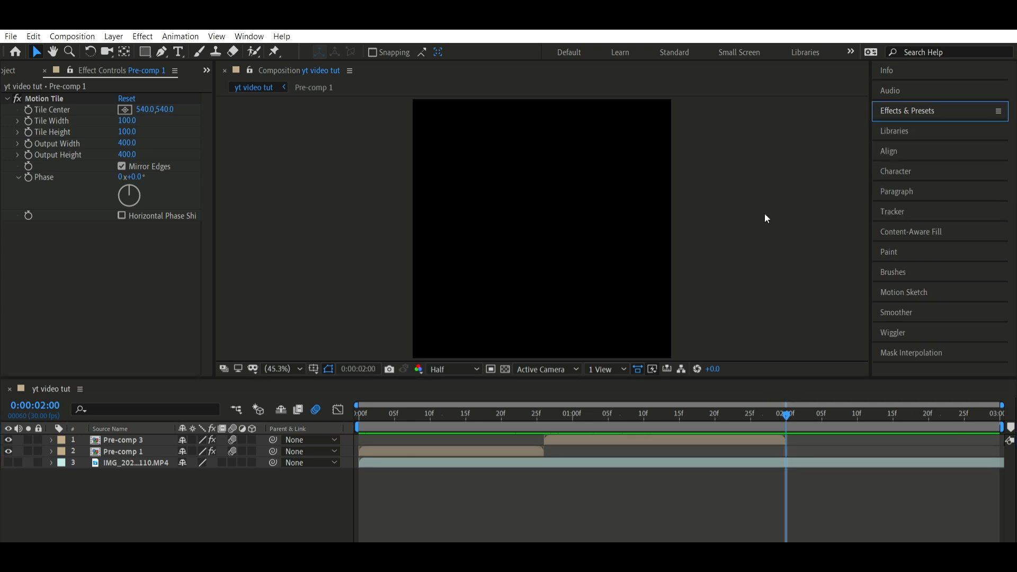
left_click(772, 184)
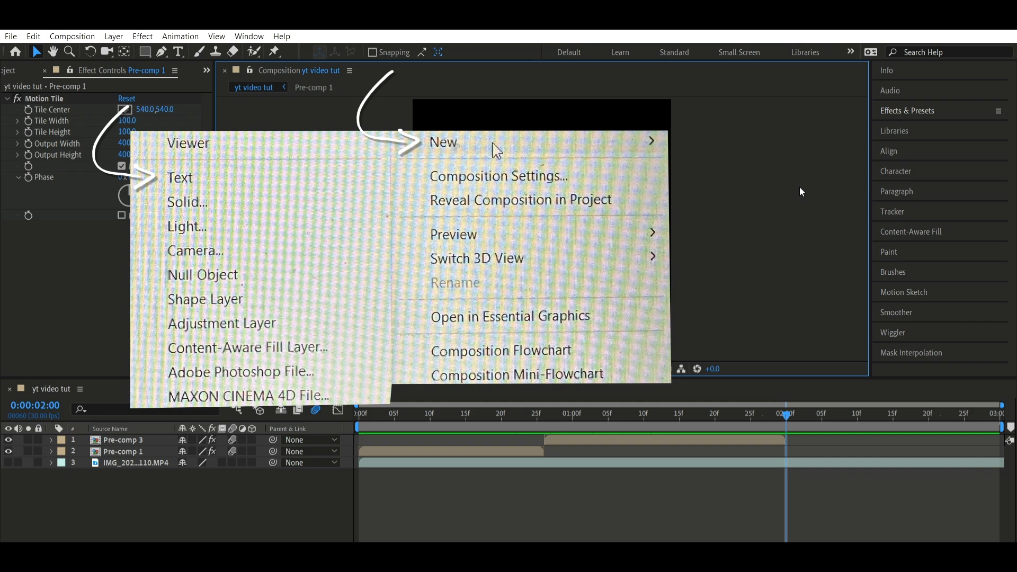
key("ctrl+alt+shift+t")
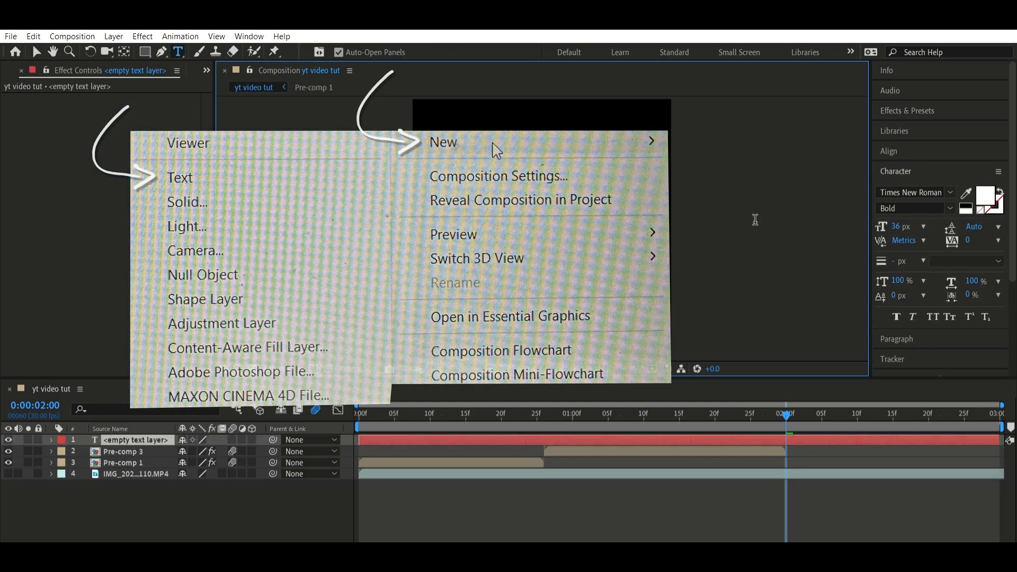
Split the empty text layer at 0:00:02:00 and delete the part before that time
left_click(817, 424)
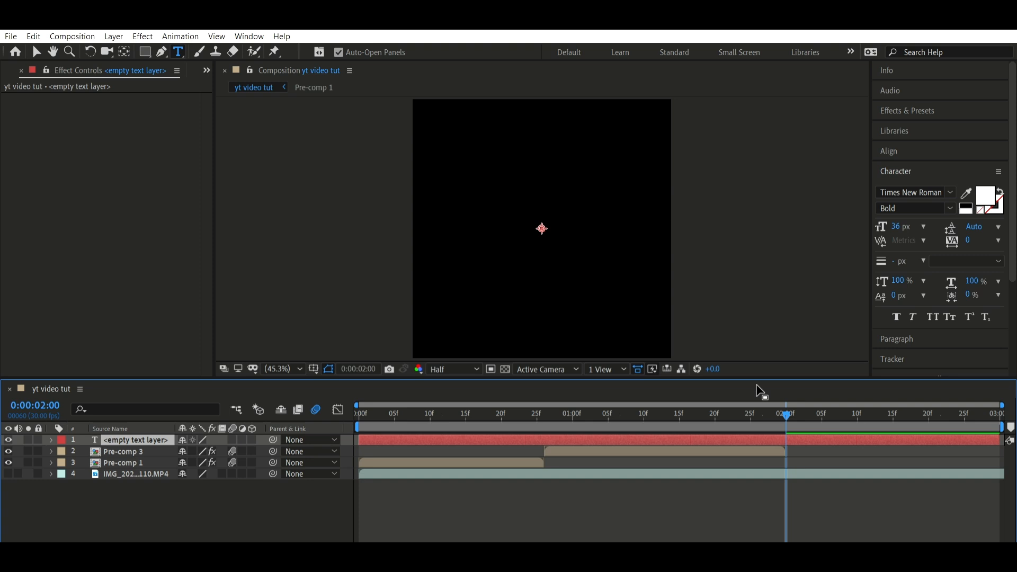
key("ctrl+shift+d")
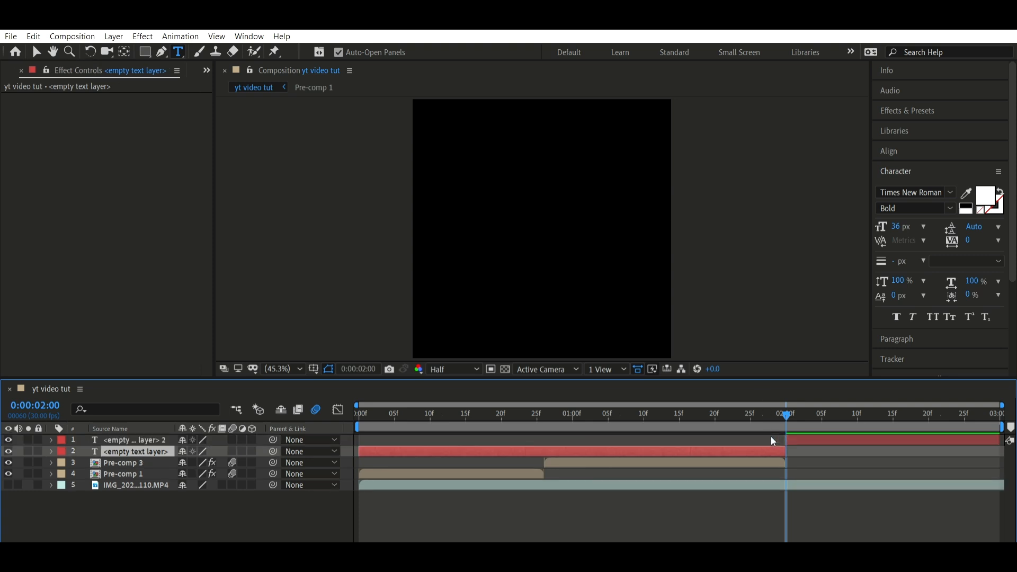
key("Delete")
Enter "_yummyy.mp4" as the content of the remaining text layer
left_click(820, 444)
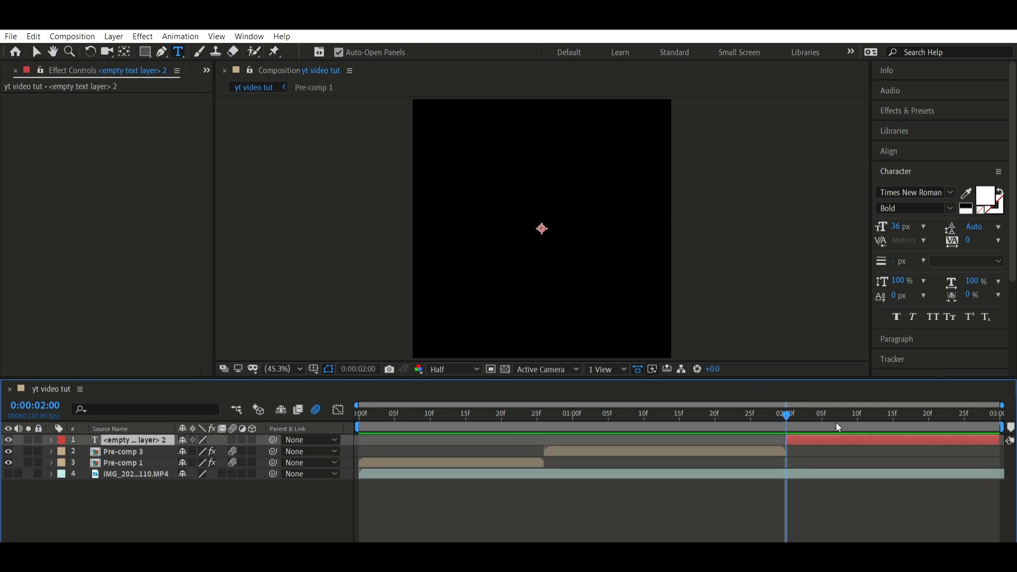
key("shift+Return")
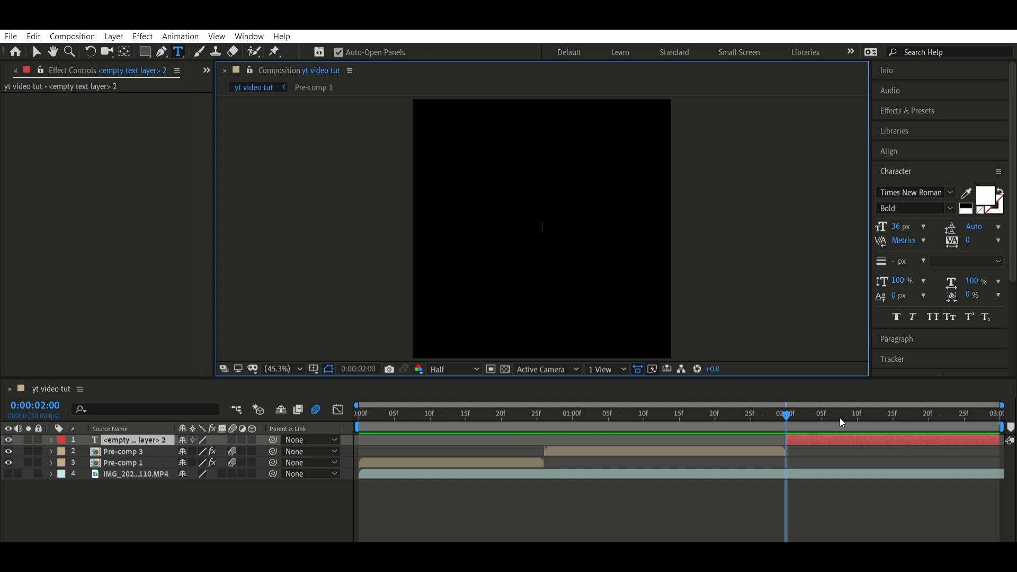
type("_")
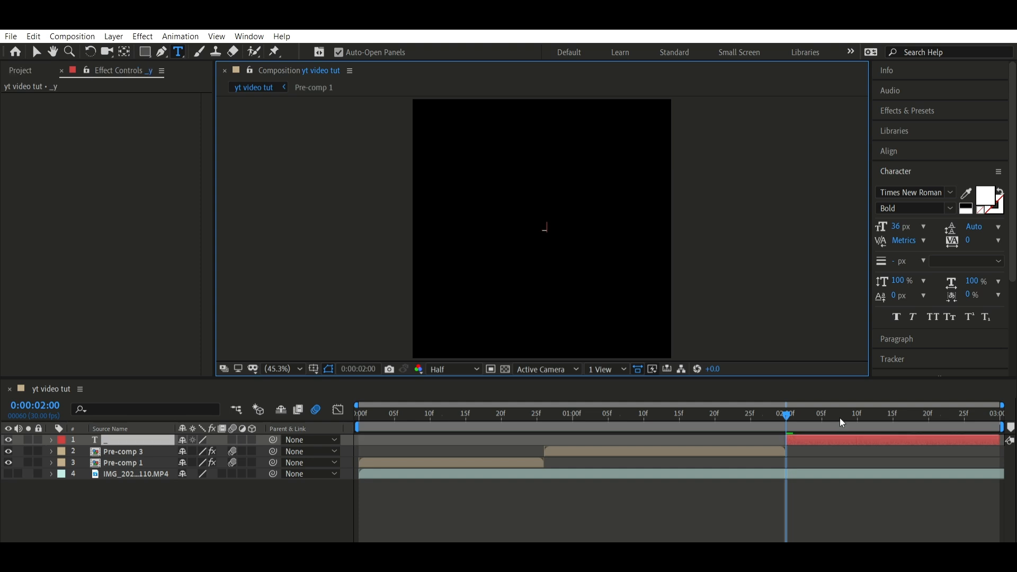
type("yummyy.mp4")
Scale the _yummyy.mp4 text layer to 223% and centre it horizontally in the composition
left_click(195, 438)
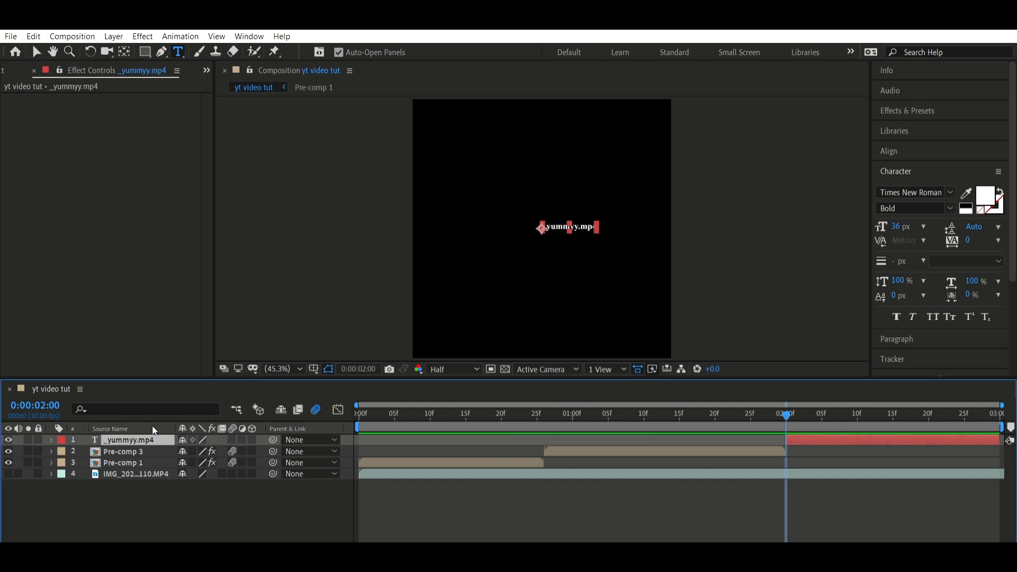
key("s")
left_click_drag(198, 451, 271, 421)
key("v")
left_click(895, 151)
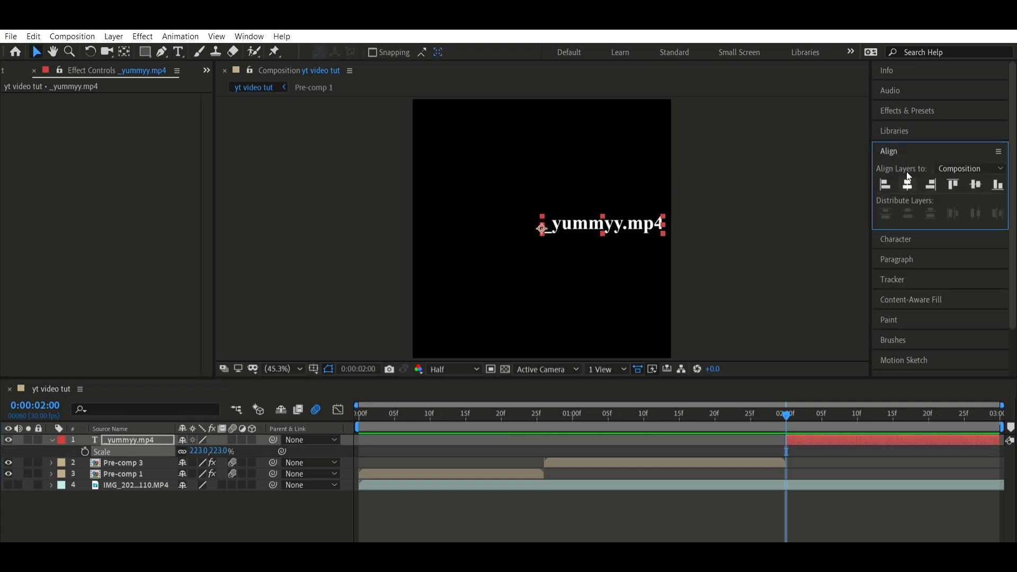
left_click(908, 184)
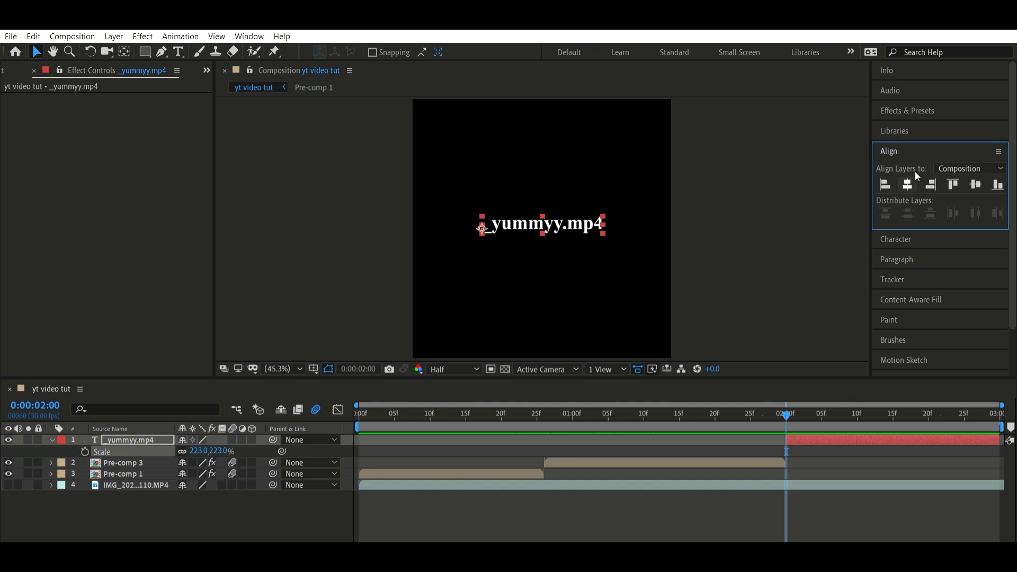
left_click(821, 455)
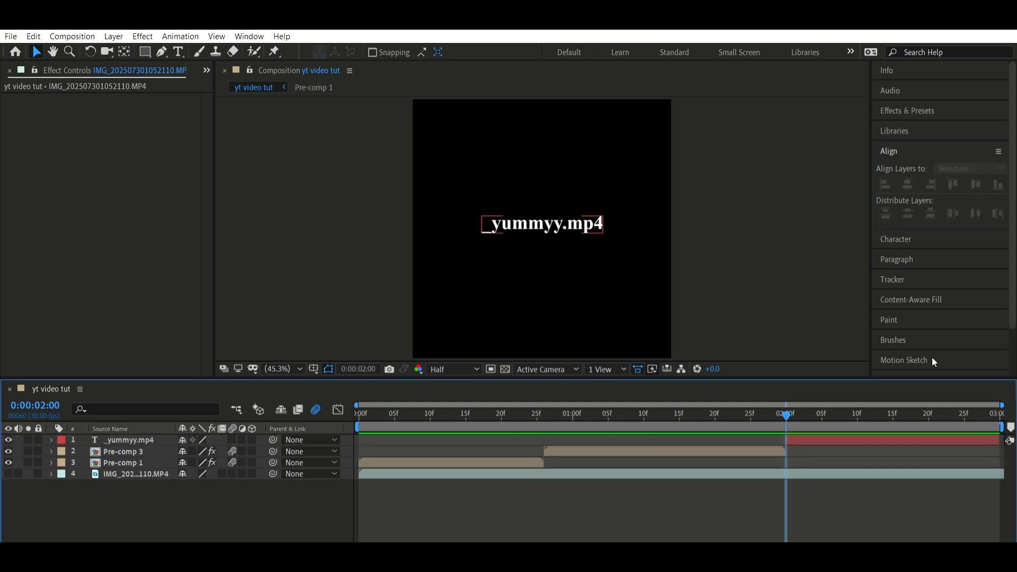
Search the effects for "drop shadow" and apply the Perspective Drop Shadow effect to the text layer
left_click(952, 103)
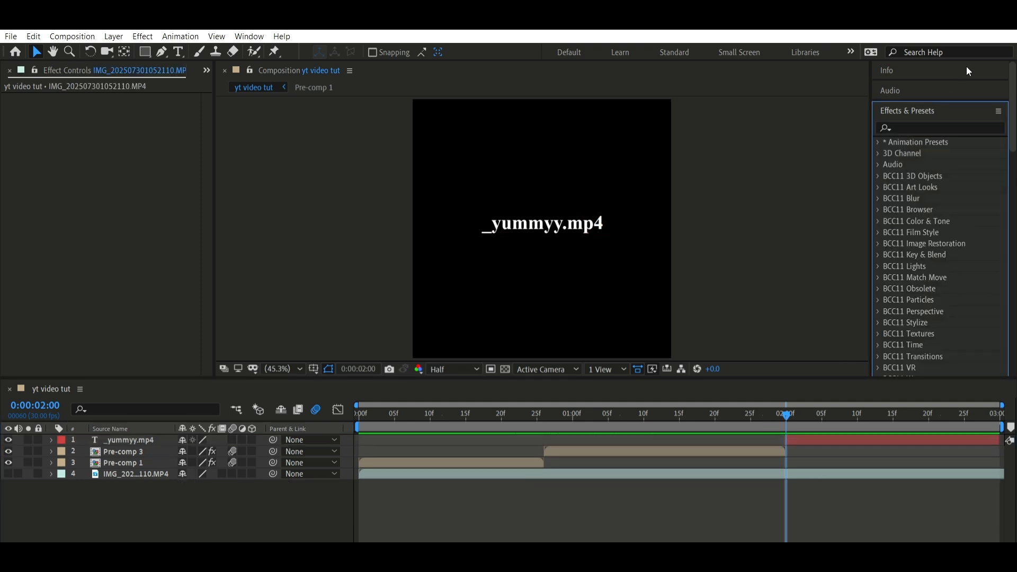
left_click(951, 126)
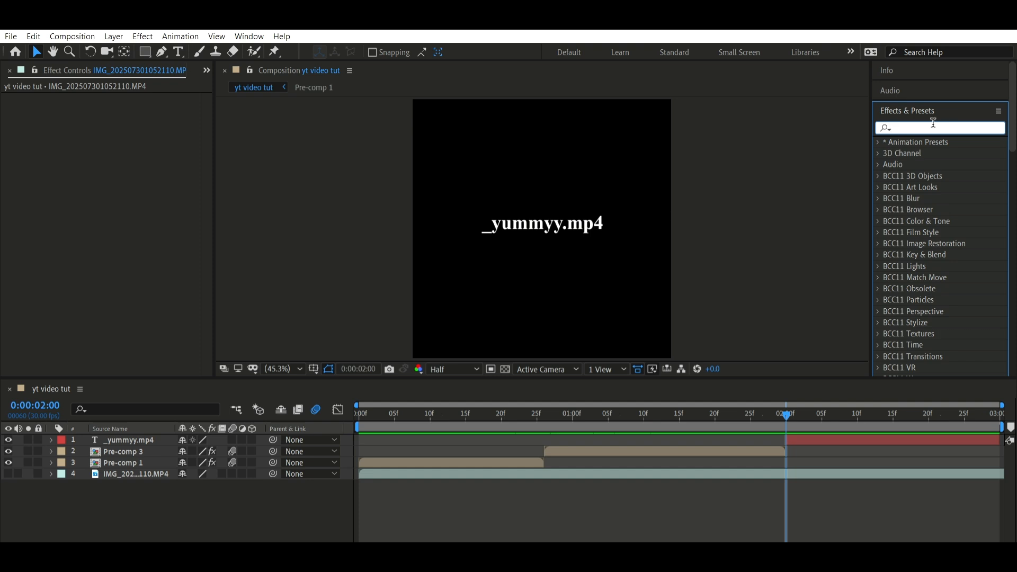
type("drop shadow")
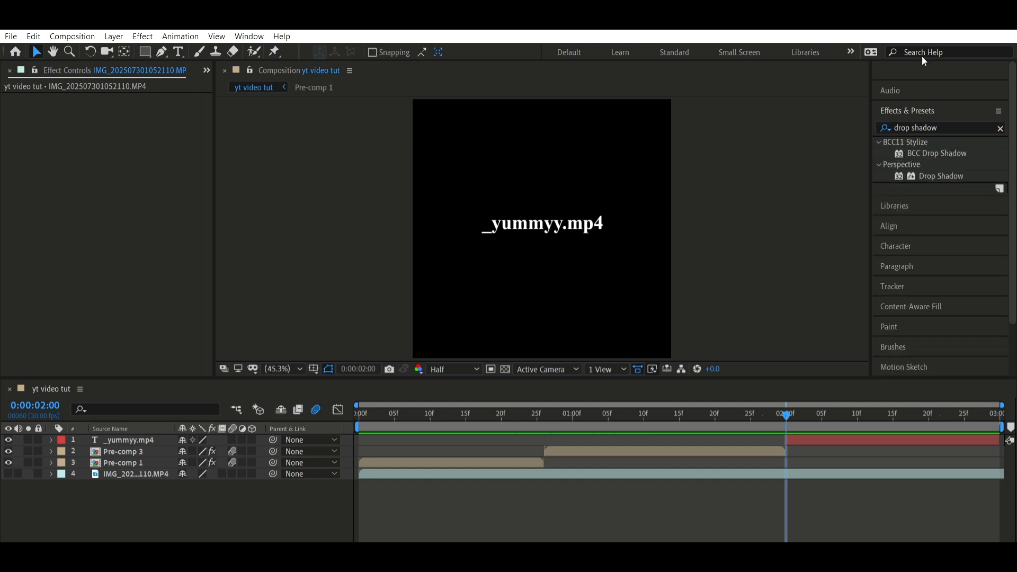
left_click(907, 126)
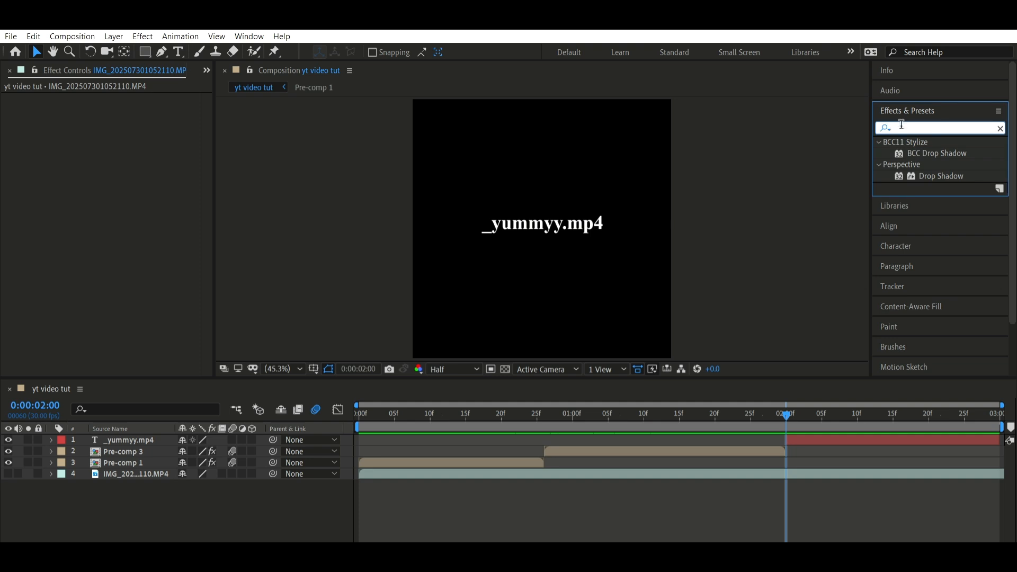
left_click(934, 126)
left_click_drag(952, 171, 583, 231)
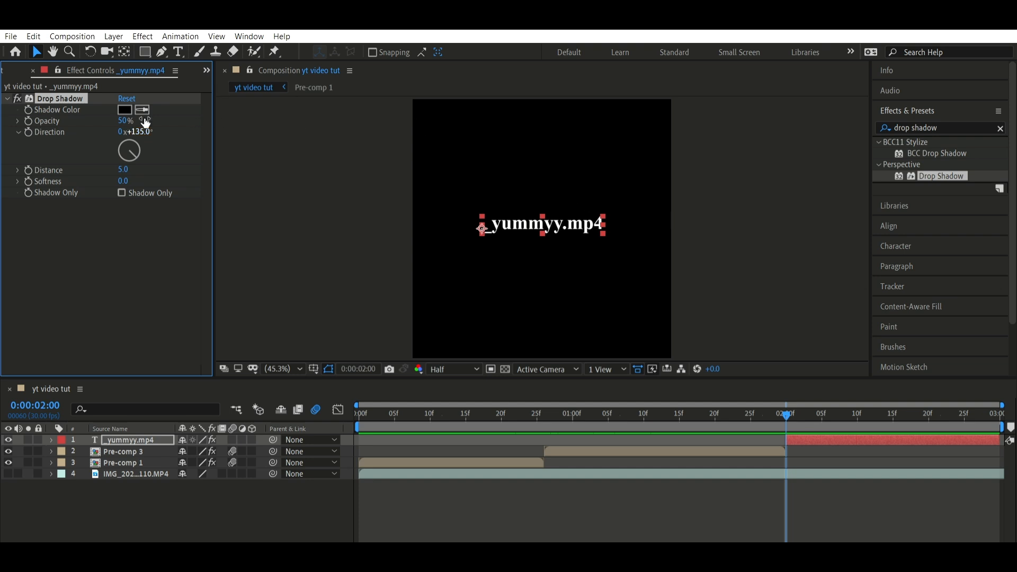
Set the text's Drop Shadow opacity to 70% and its distance to 7
left_click(126, 120)
type("70")
key("Return")
left_click(123, 170)
type("7")
key("Return")
left_click(604, 119)
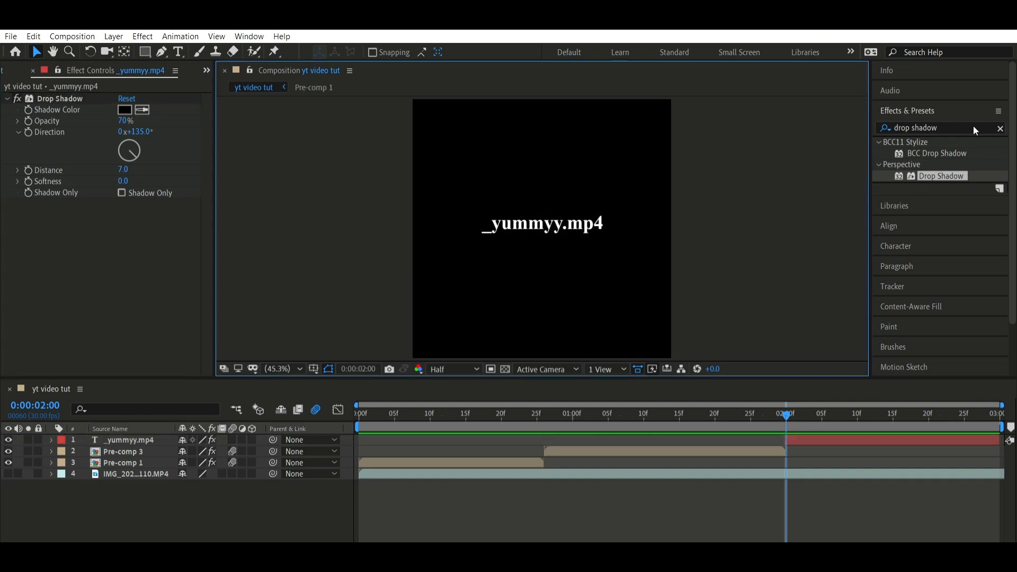
Search the effects for "displace" and apply Turbulent Displace to the text layer
left_click(652, 413)
left_click_drag(792, 439, 656, 439)
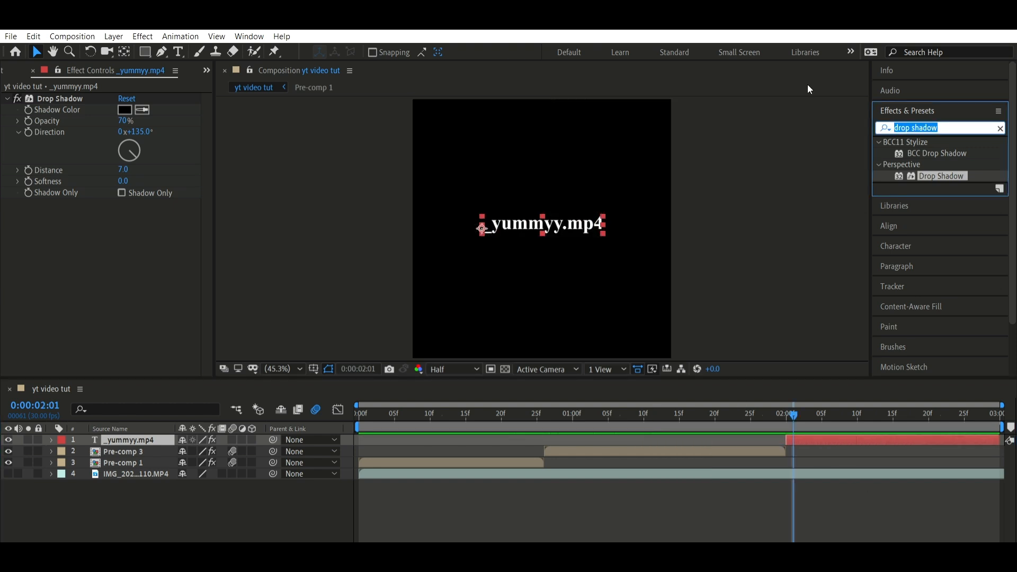
type("dis")
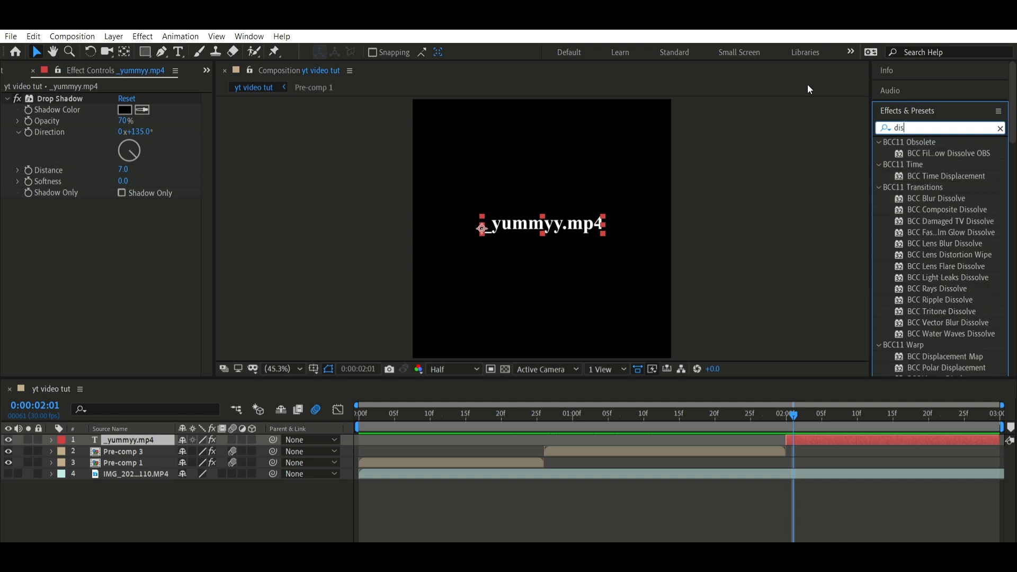
type("place")
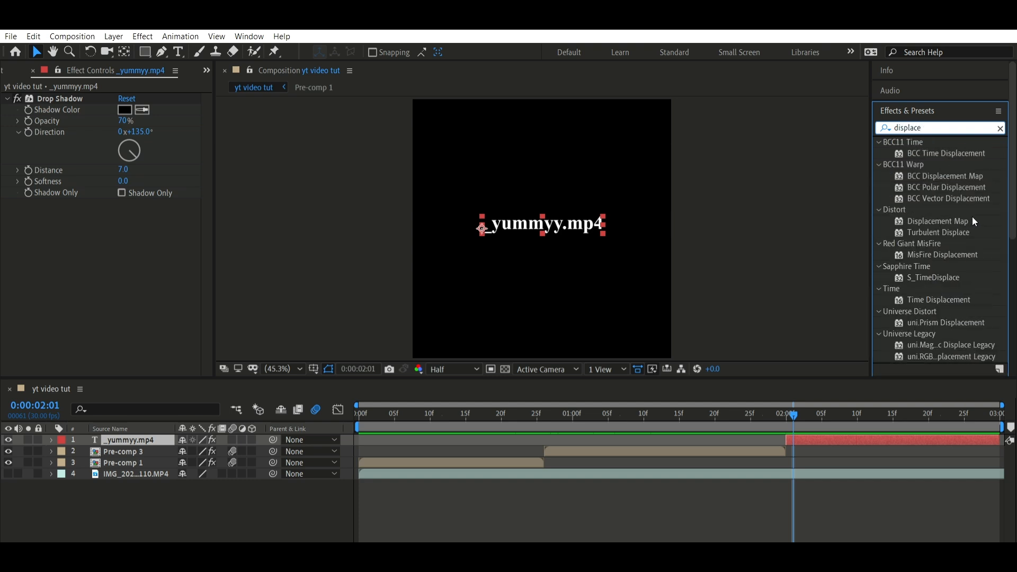
left_click_drag(961, 232, 600, 210)
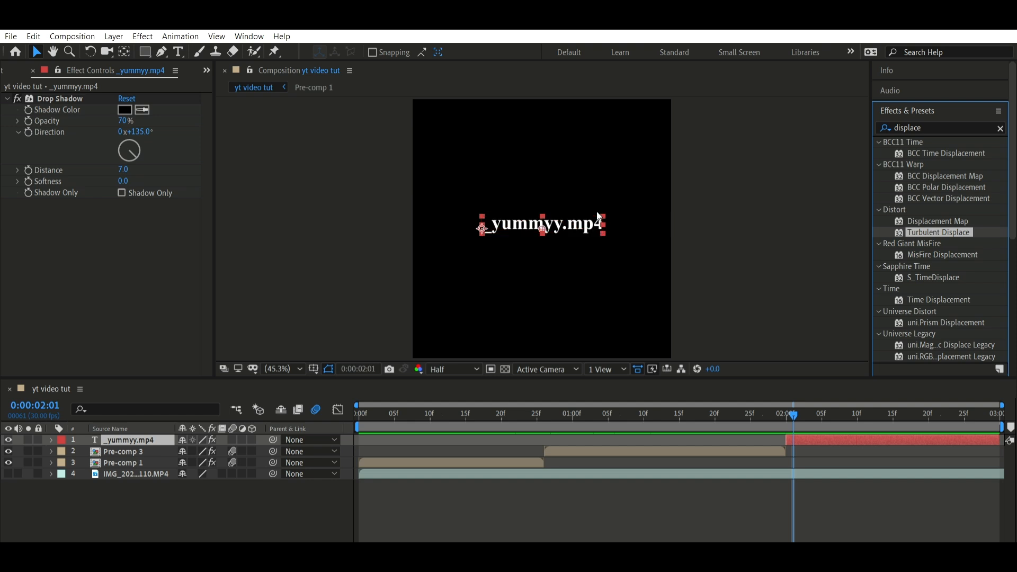
Set the Turbulent Displace amount to 15 and size to 10
left_click(129, 226)
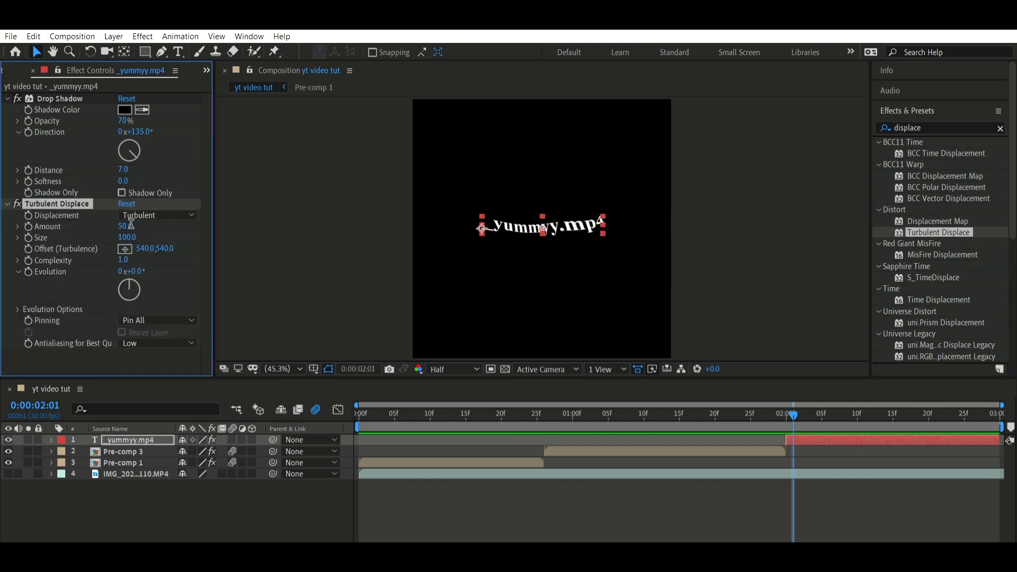
type("15")
key("Tab")
type("10")
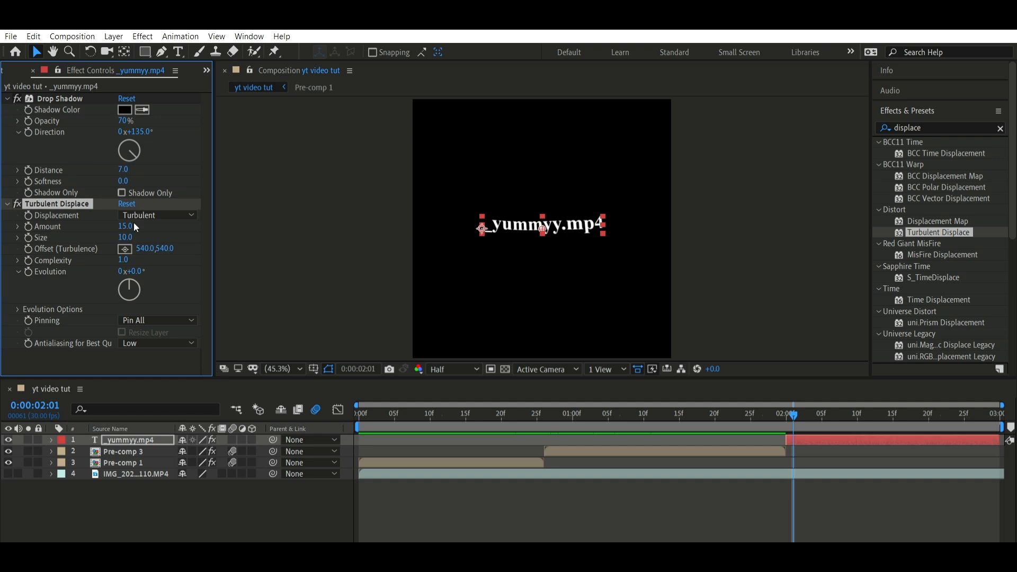
key("Return")
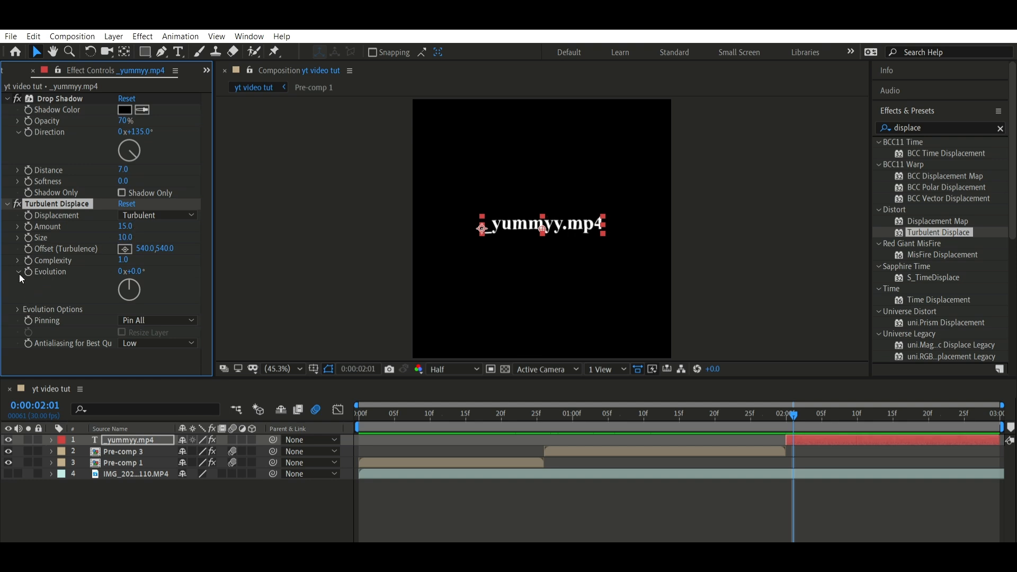
Add the expression time*5 to the Random Seed in Turbulent Displace's Evolution Options
left_click(18, 309)
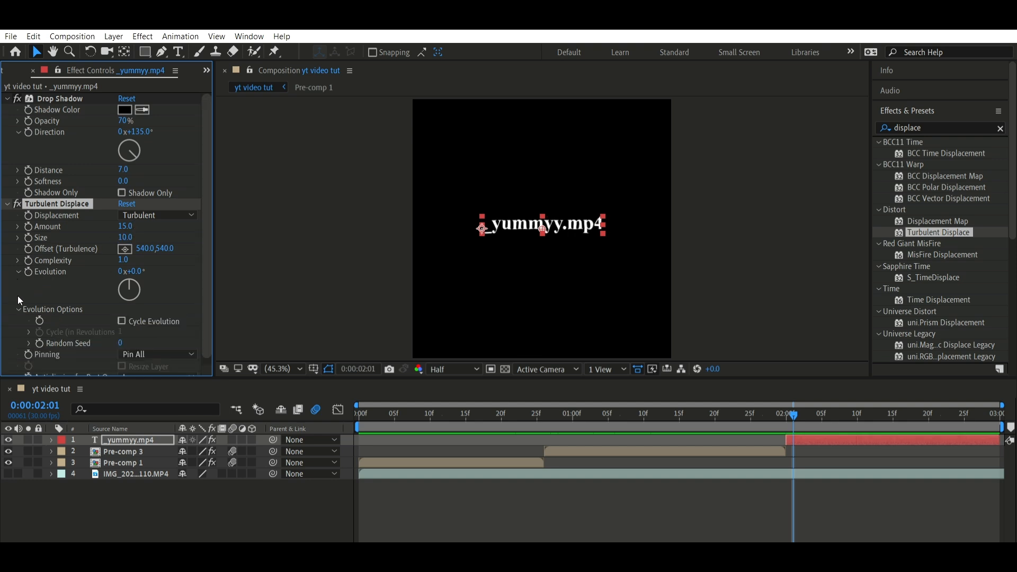
left_click(42, 339, "alt")
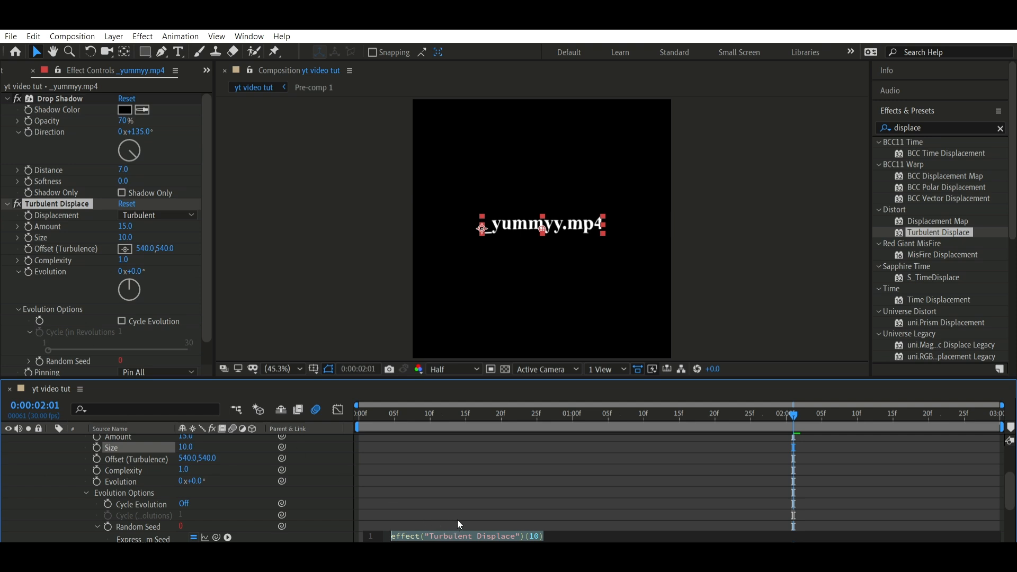
type("time")
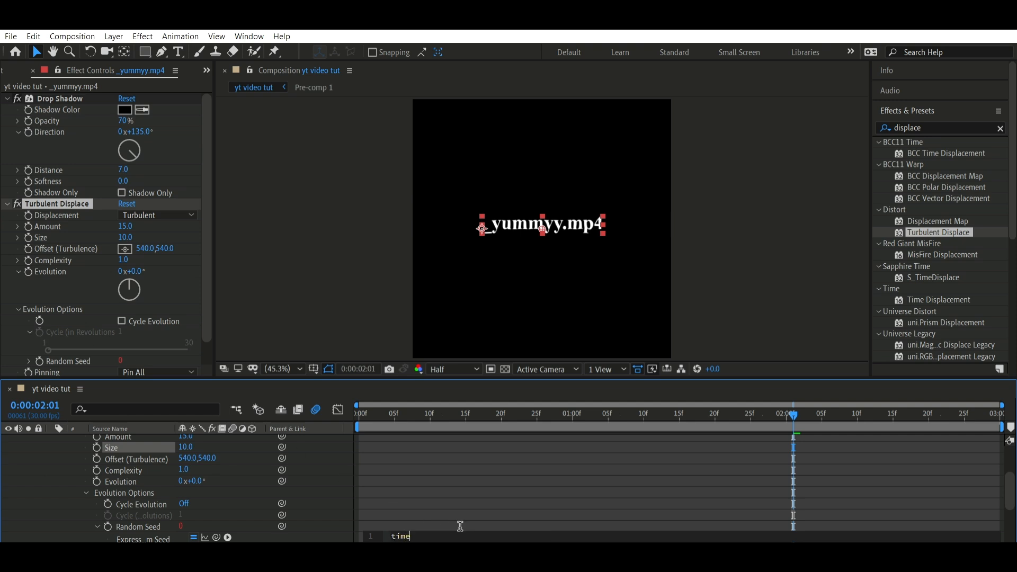
type("*5")
left_click(473, 481)
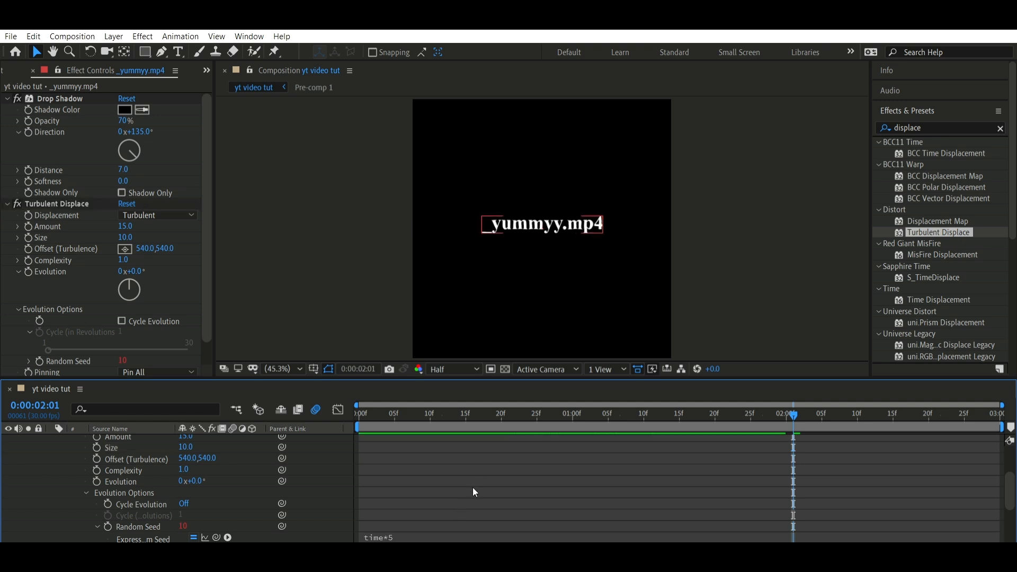
Collapse all revealed layer properties and preview the text's wobble from just before 0:00:02:00
key("u")
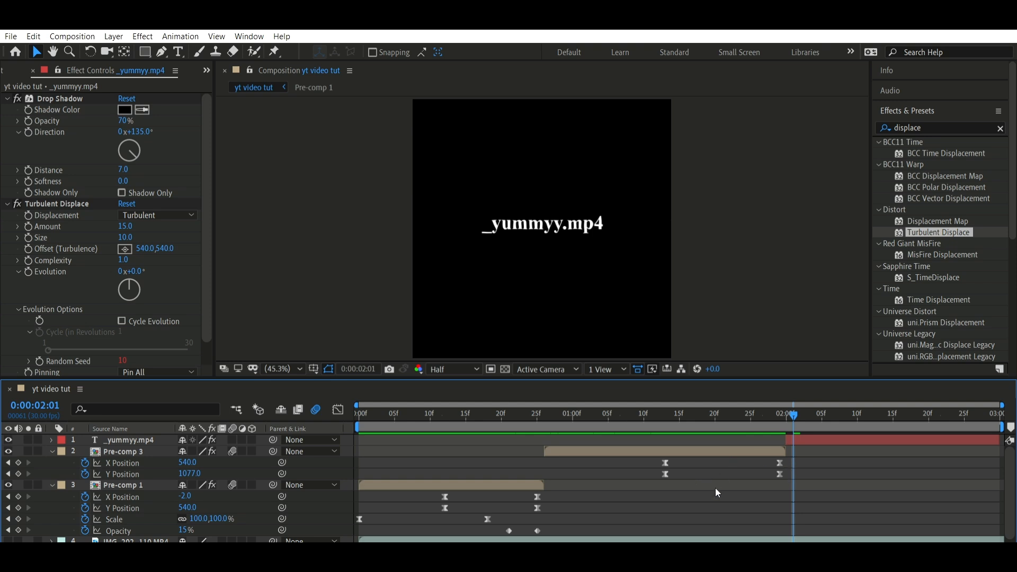
key("u")
key("u")
key("u")
key("u")
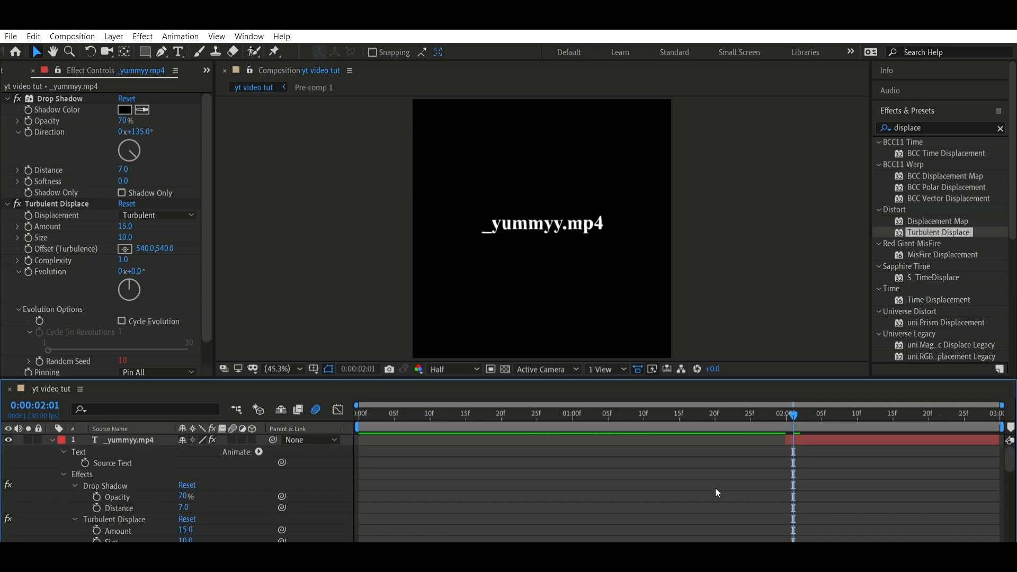
key("u")
key("space")
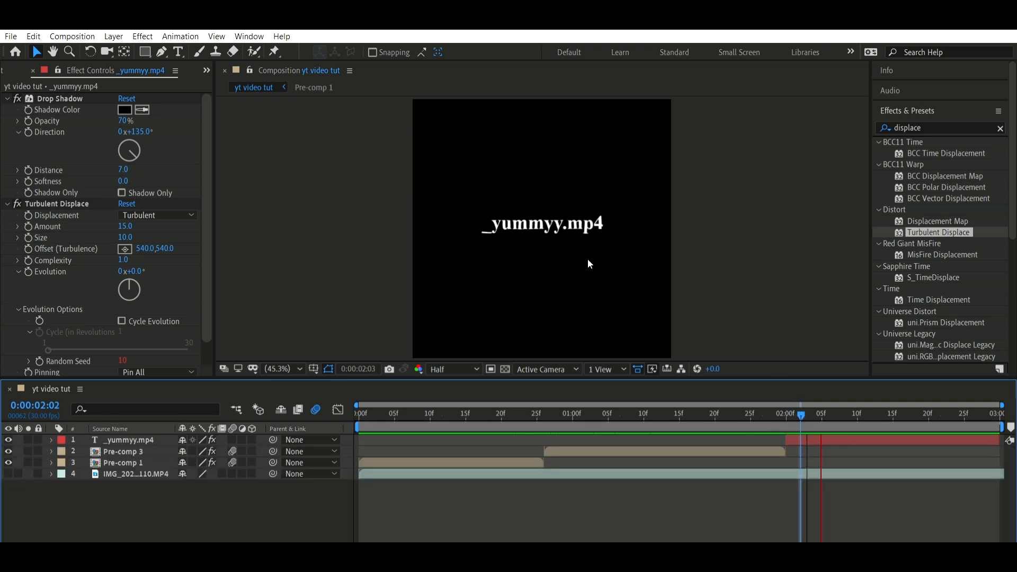
left_click(781, 405)
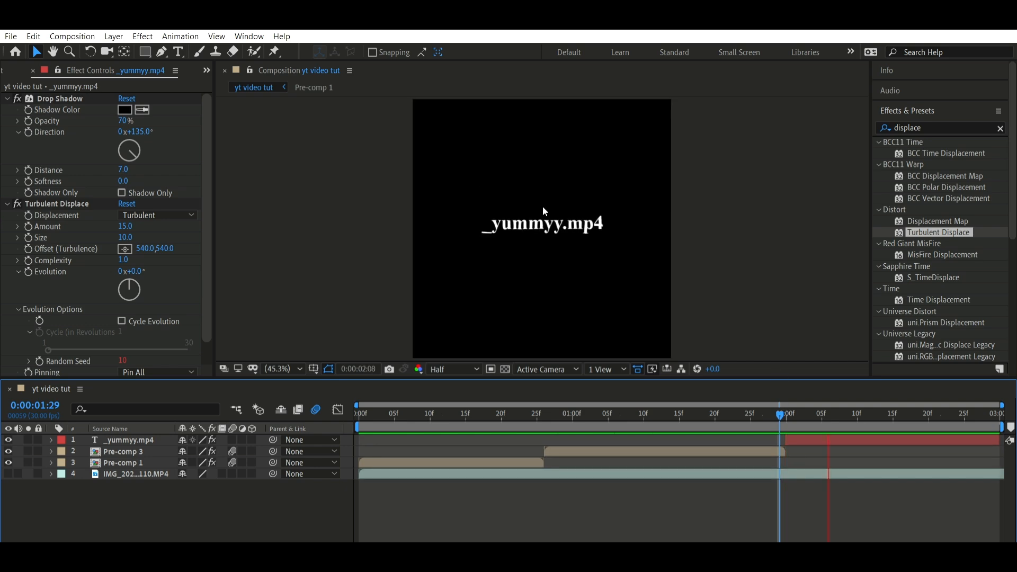
key("space")
key("space")
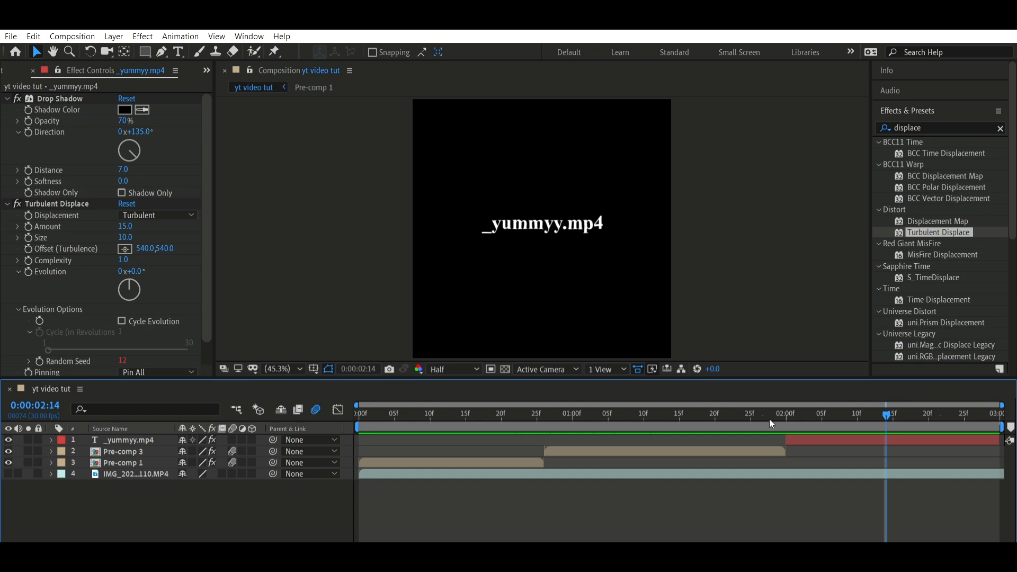
Replace the text at 0:00:02:00 with "like and subscribe!" and centre the layer horizontally in the composition
key("i")
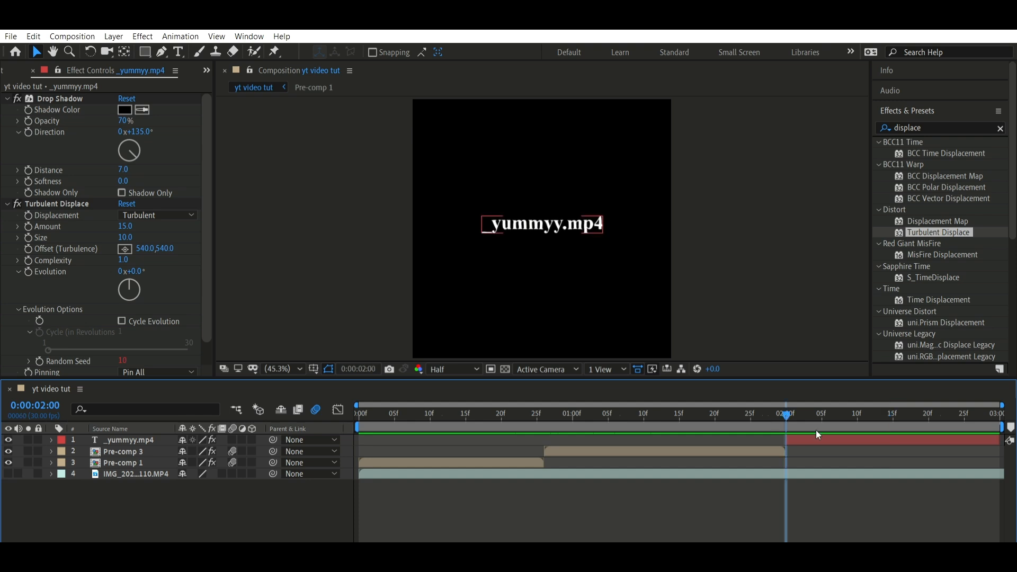
double_click(820, 439)
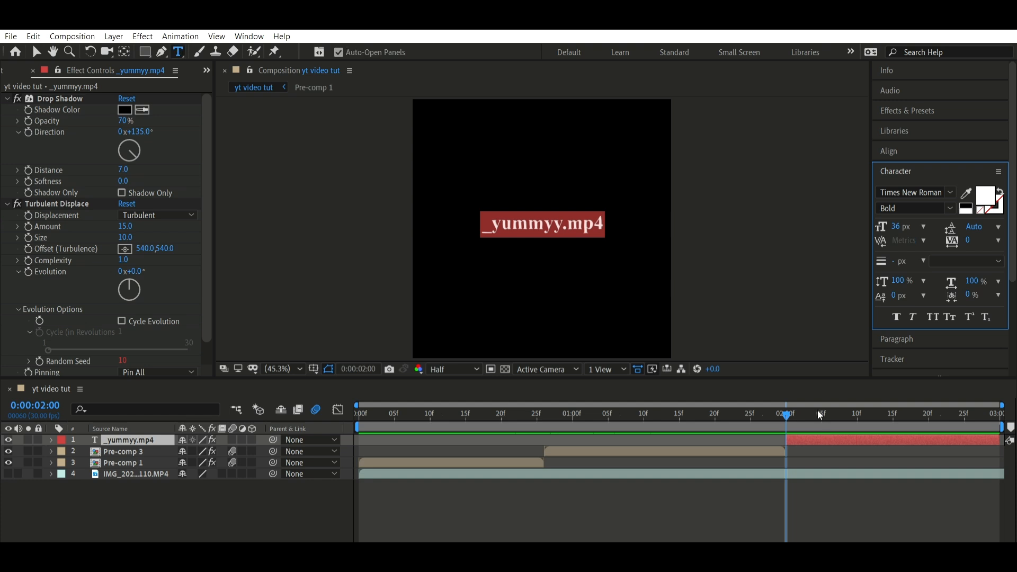
key("BackSpace")
type("like and subsc")
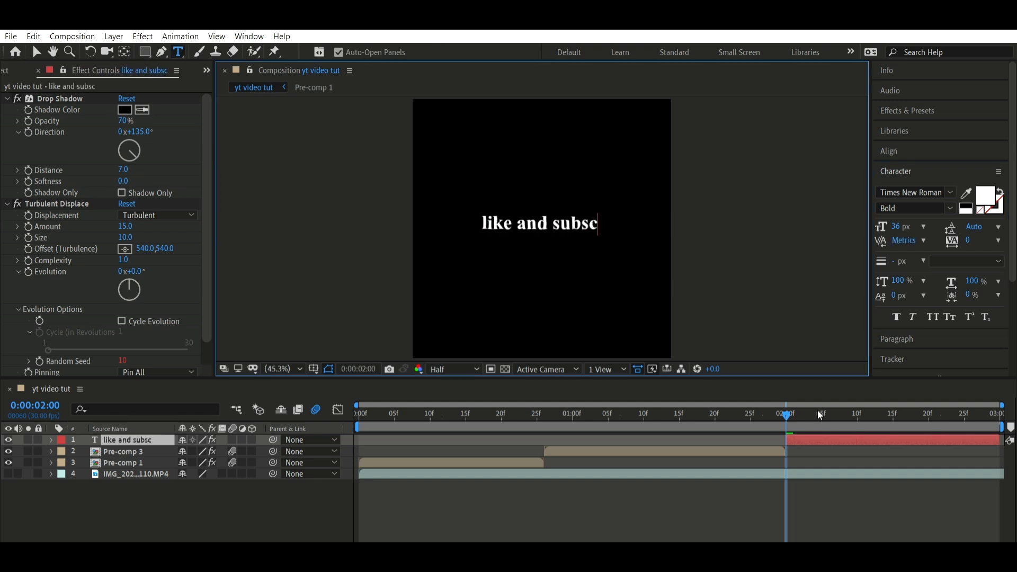
type("ribe!")
left_click(916, 151)
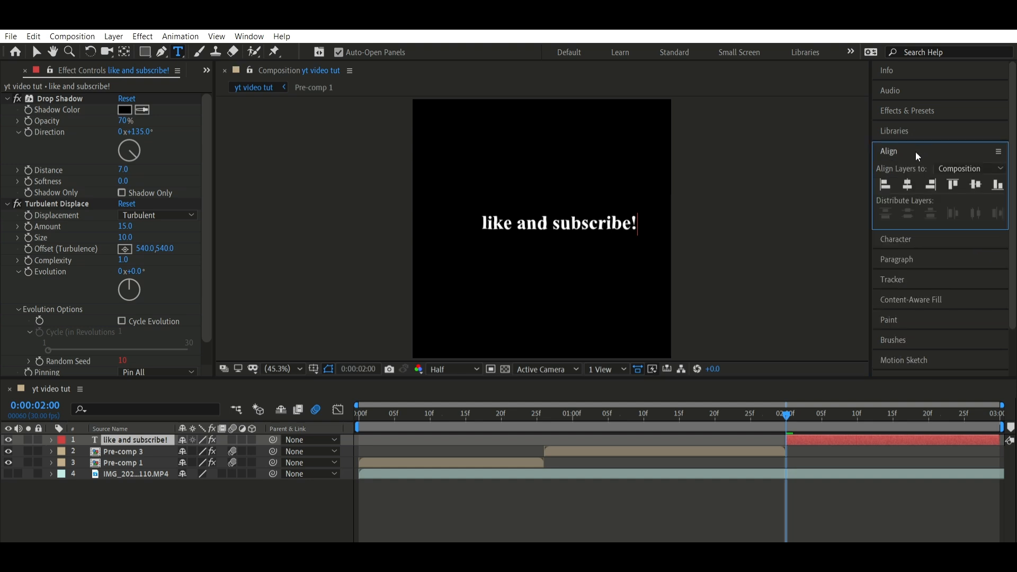
left_click(908, 184)
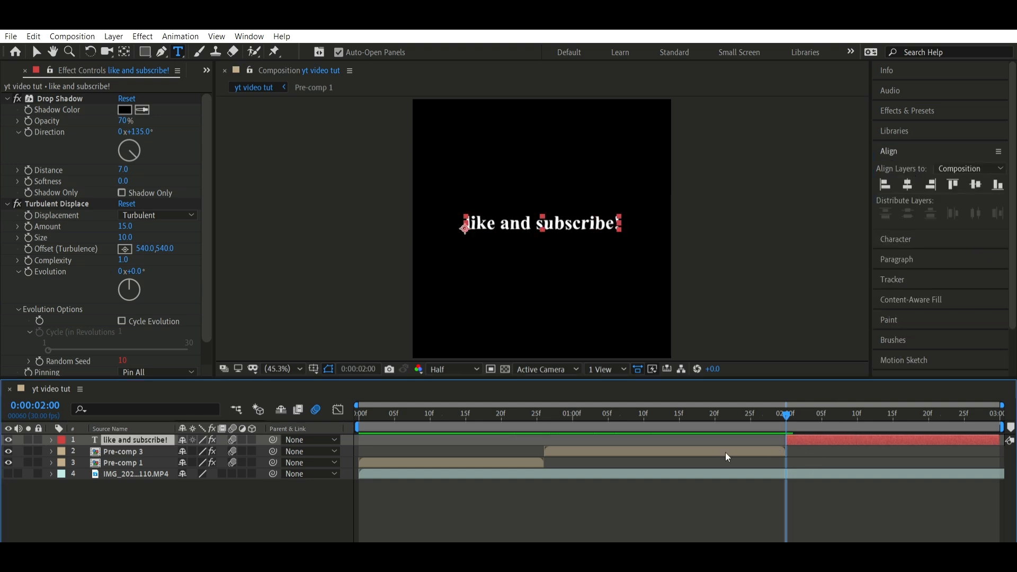
Add an Opacity animator to the "like and subscribe!" text layer and set its opacity to 0%
left_click(51, 439)
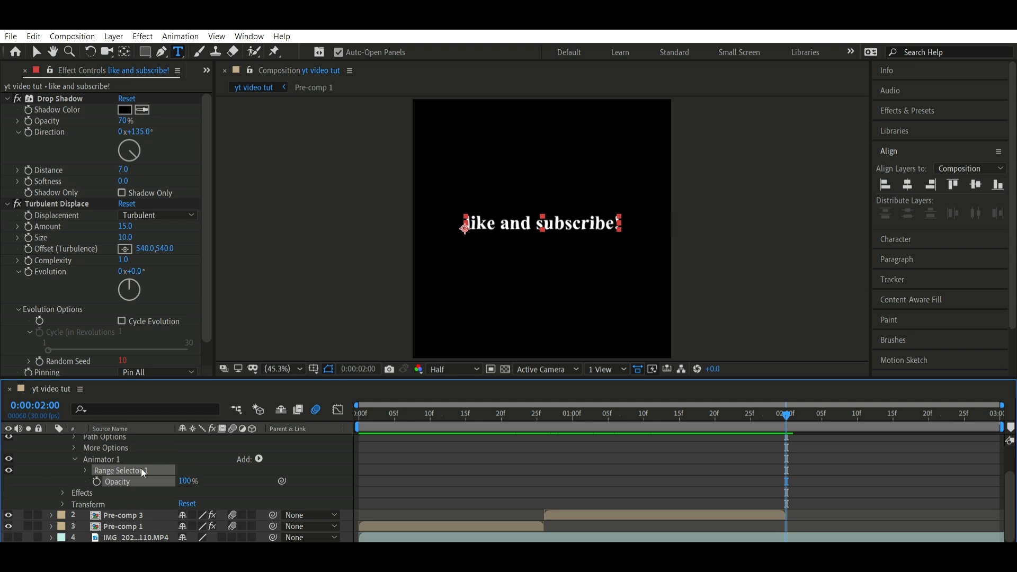
left_click(85, 470)
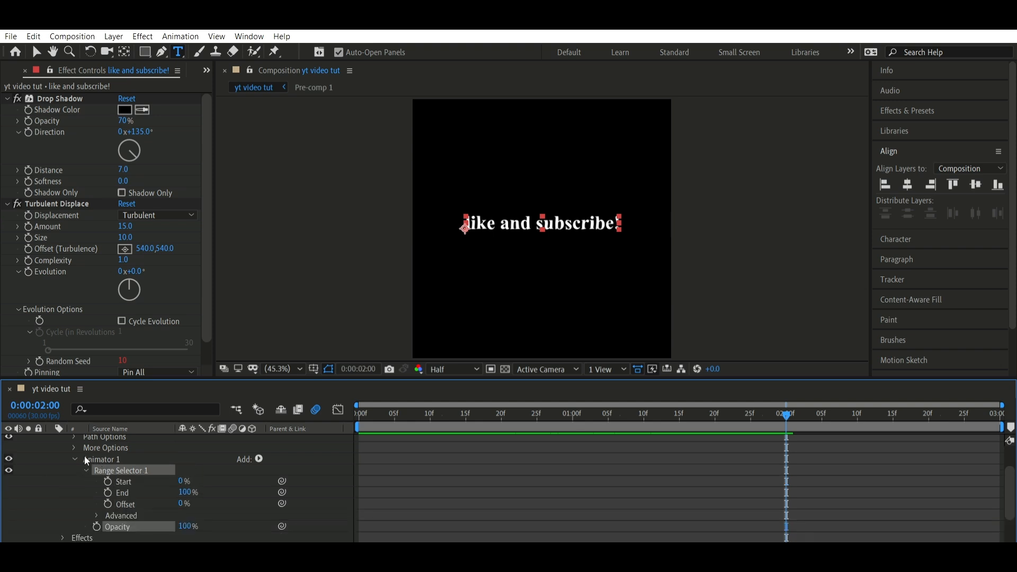
scroll(85, 458, "down", 2)
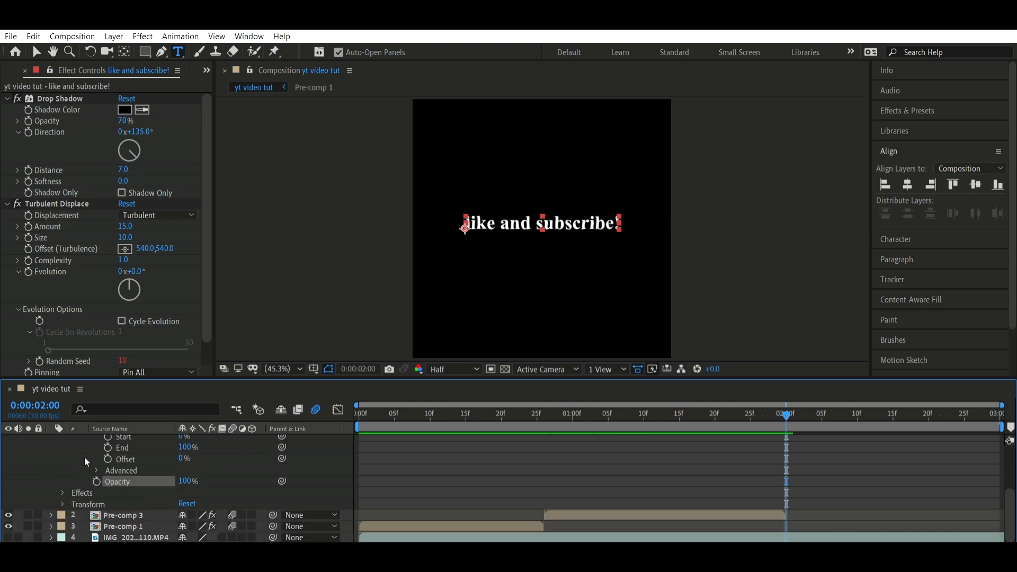
left_click(184, 477)
type("0")
key("Return")
Keyframe the Range Selector's Offset at 0% on 0:00:02:00 and at 100% on 0:00:02:25
scroll(734, 451, "up", 2)
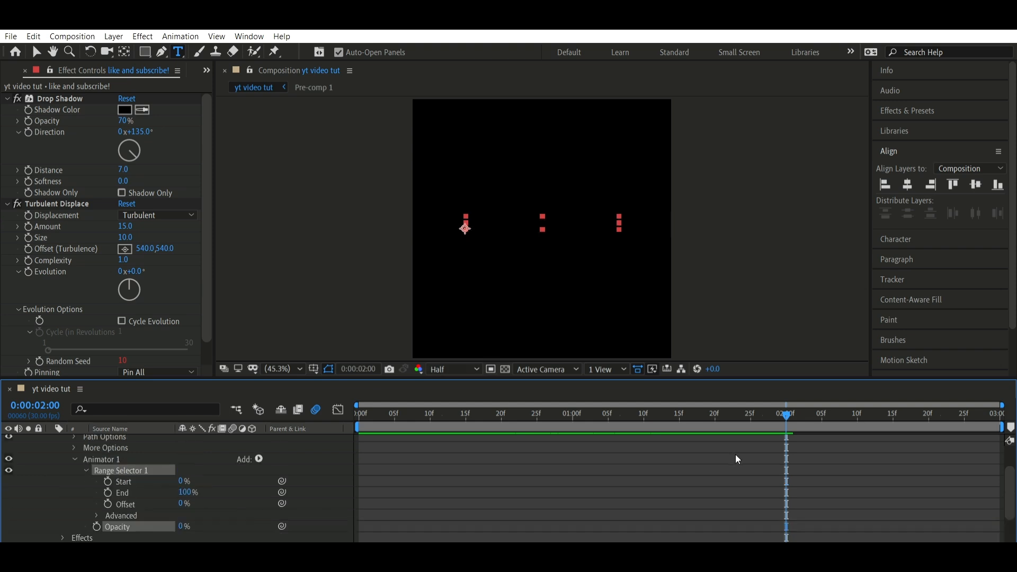
left_click(108, 504)
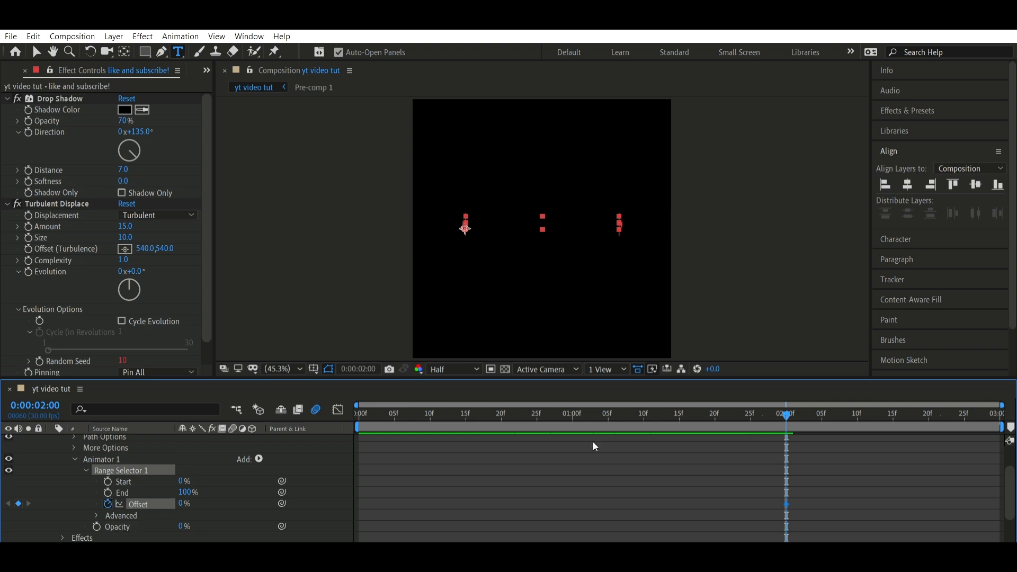
scroll(592, 440, "up", 2)
key("space")
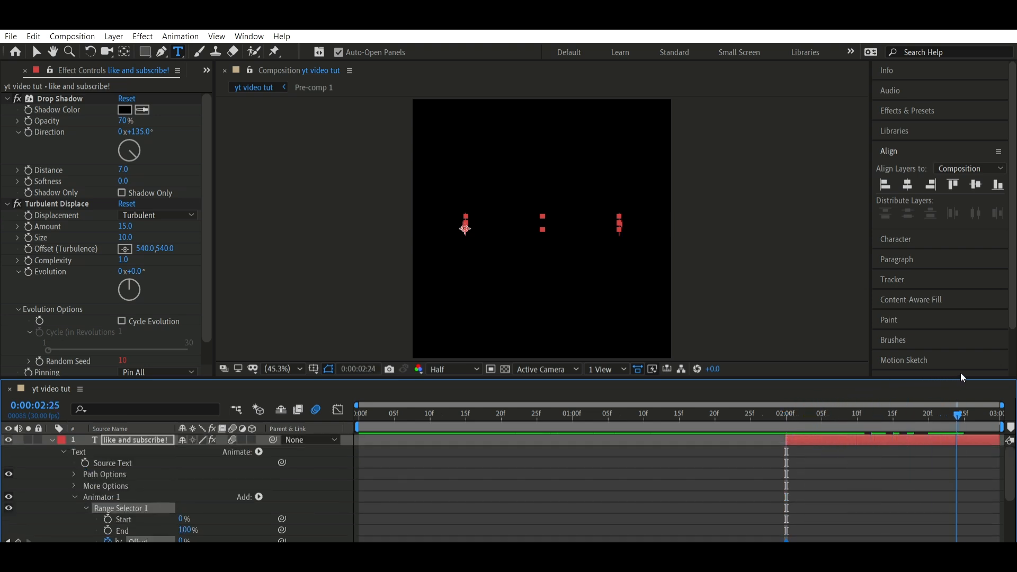
scroll(184, 489, "down", 2)
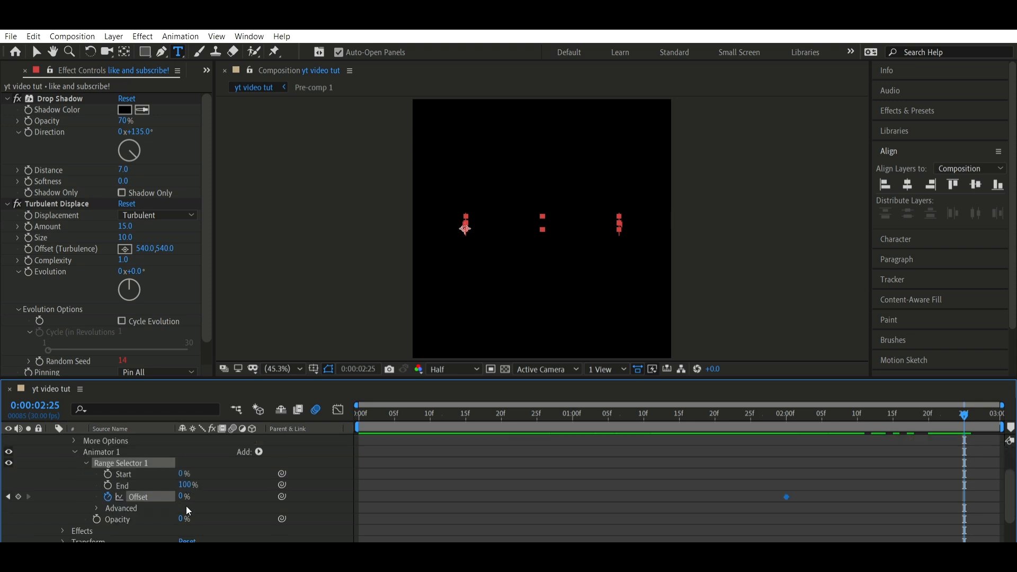
left_click(186, 496)
type("100")
key("Return")
Move the last Offset keyframe to about 0:00:02:28 and preview the letter-by-letter text reveal
left_click(717, 409)
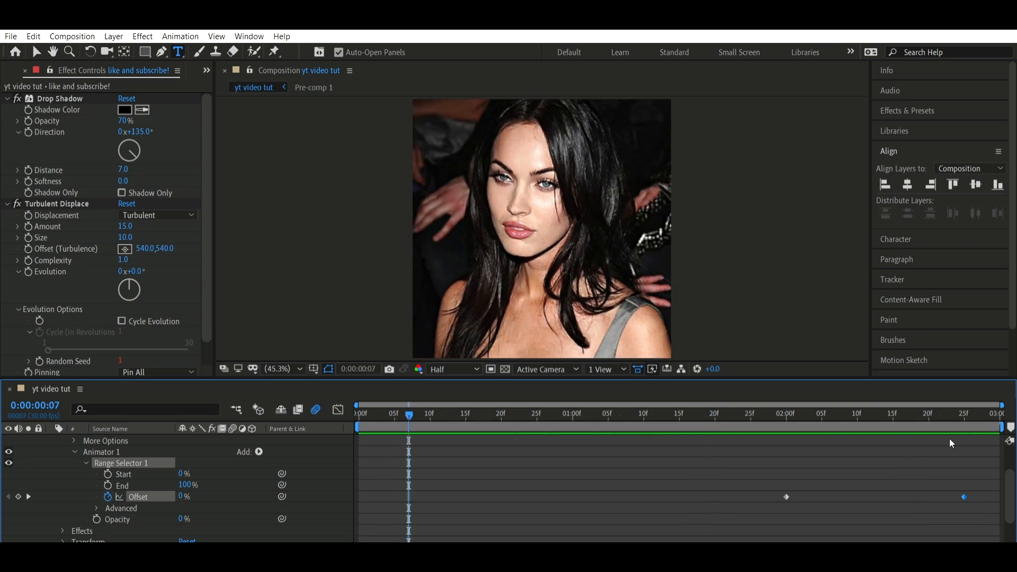
left_click_drag(965, 497, 971, 497)
left_click_drag(843, 414, 907, 413)
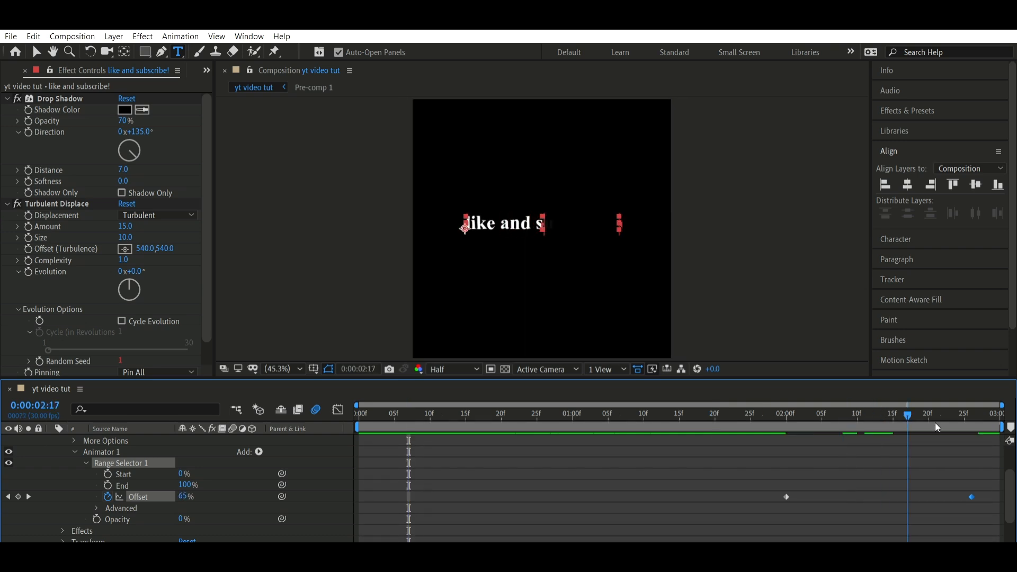
mouse_move(997, 483)
left_mouse_down()
mouse_move(957, 484)
mouse_move(985, 496)
left_mouse_up()
left_click(943, 458)
key("u")
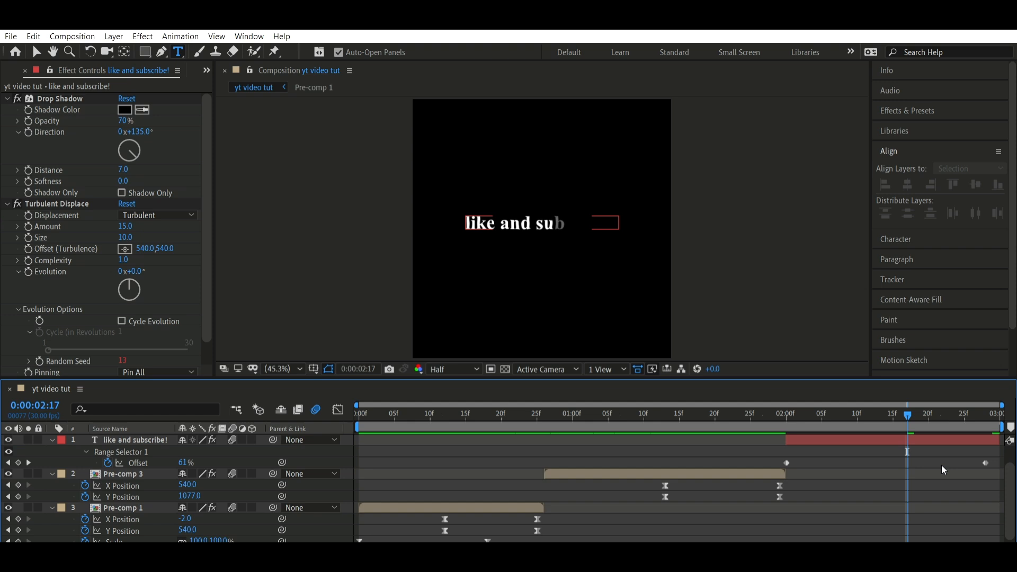
left_click(918, 439)
left_click_drag(894, 417, 931, 427)
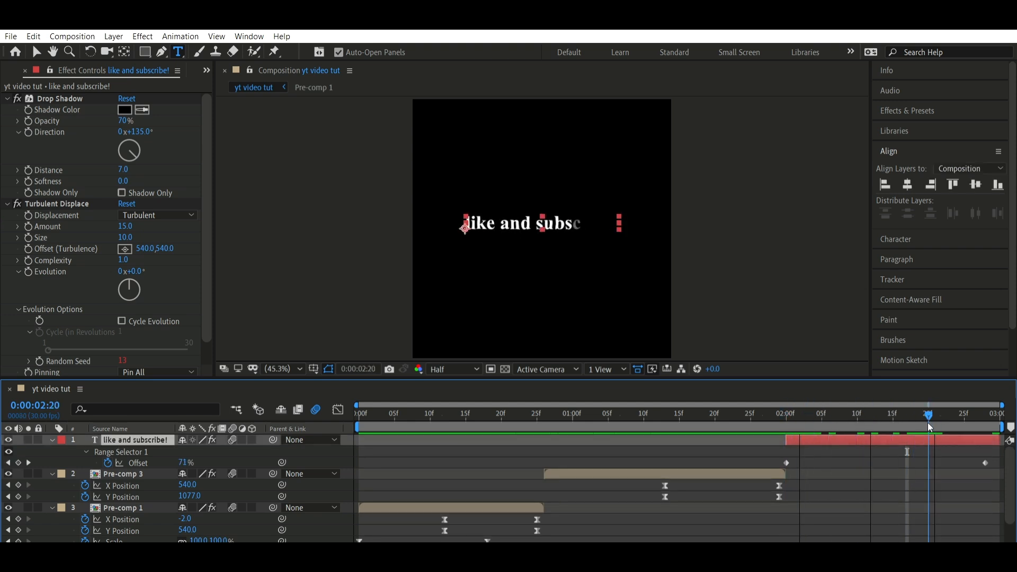
Expand the Advanced options of the text's Range Selector and open the Shape choices
double_click(86, 449)
left_click(98, 438)
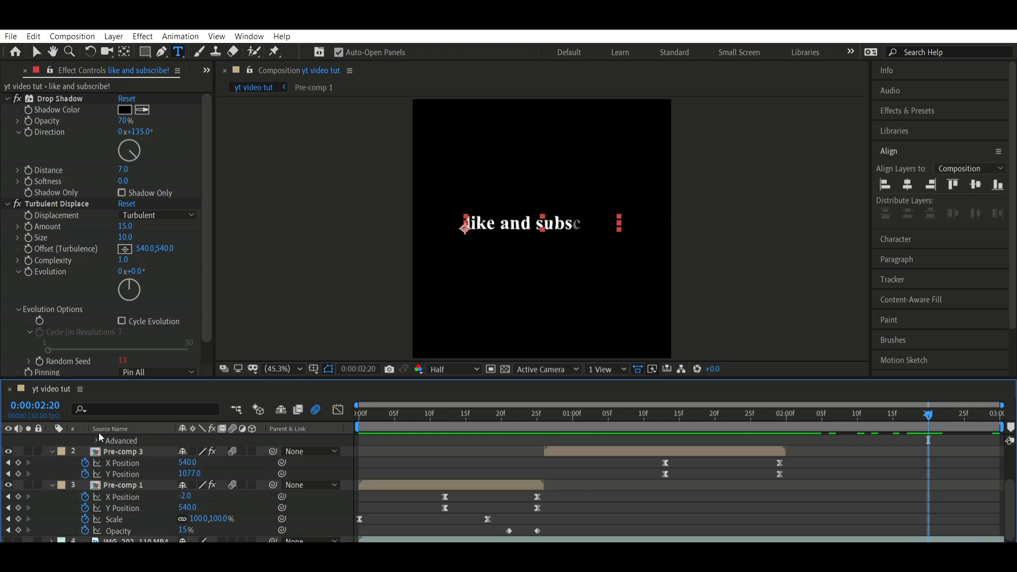
left_click(97, 438)
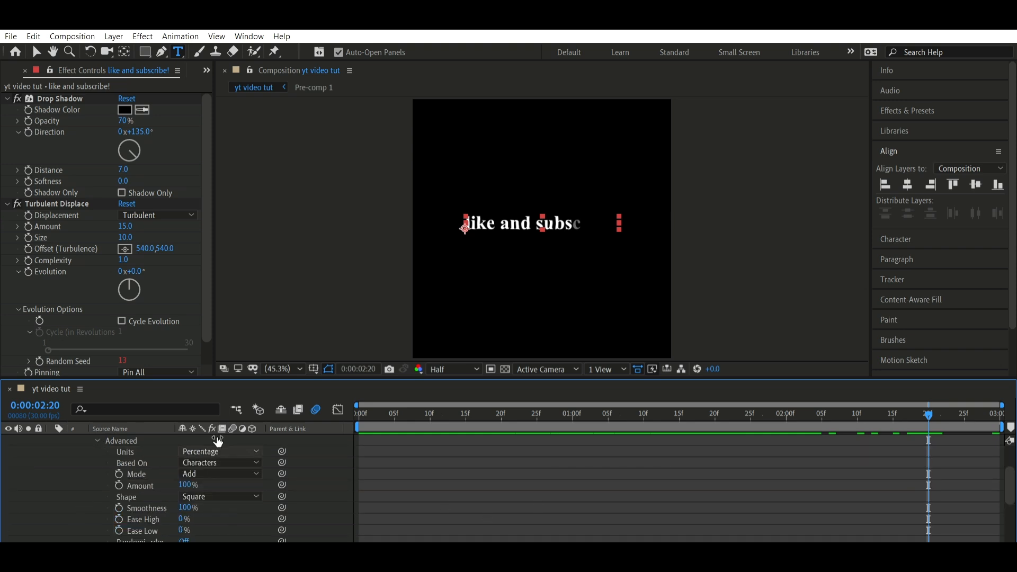
left_click(224, 491)
Pre-compose all four layers of the composition into a single pre-comp
left_click(759, 405)
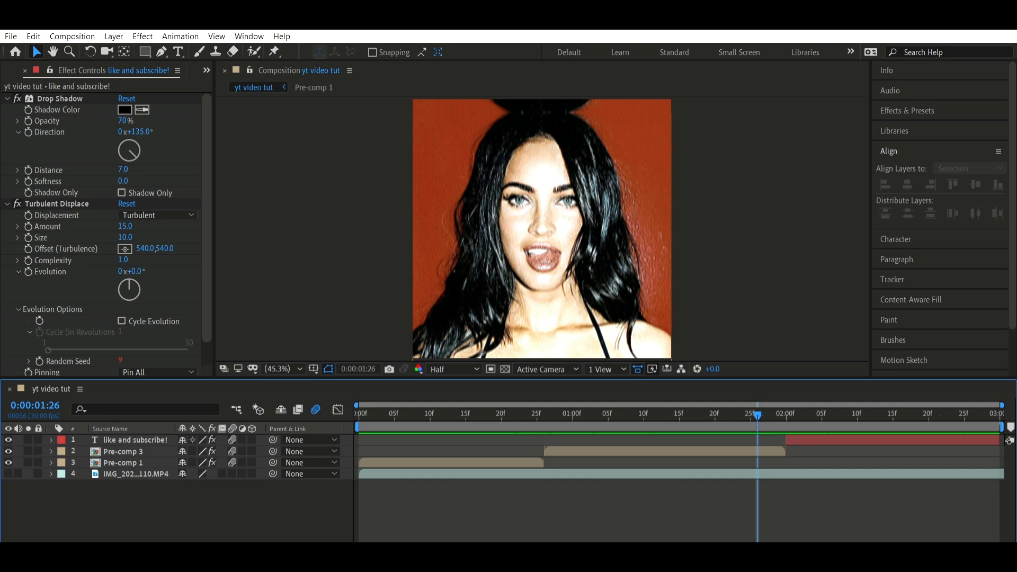
left_click(651, 413)
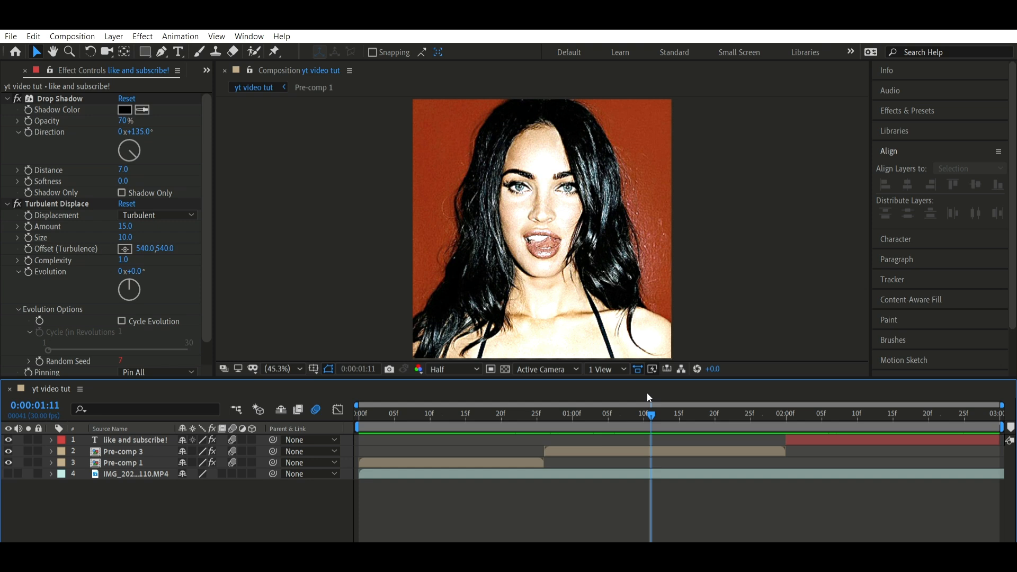
left_click(647, 473)
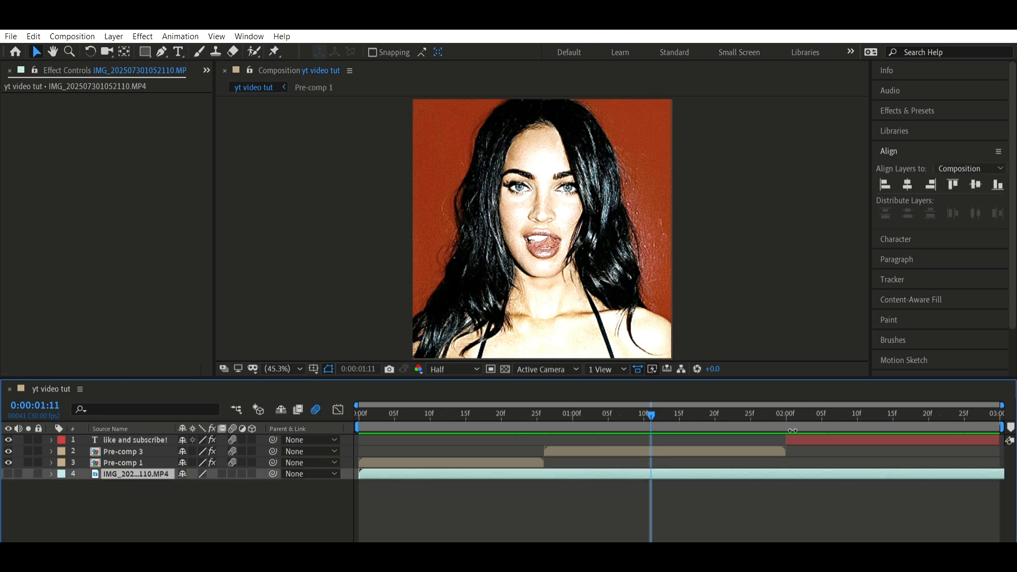
key("ctrl+a")
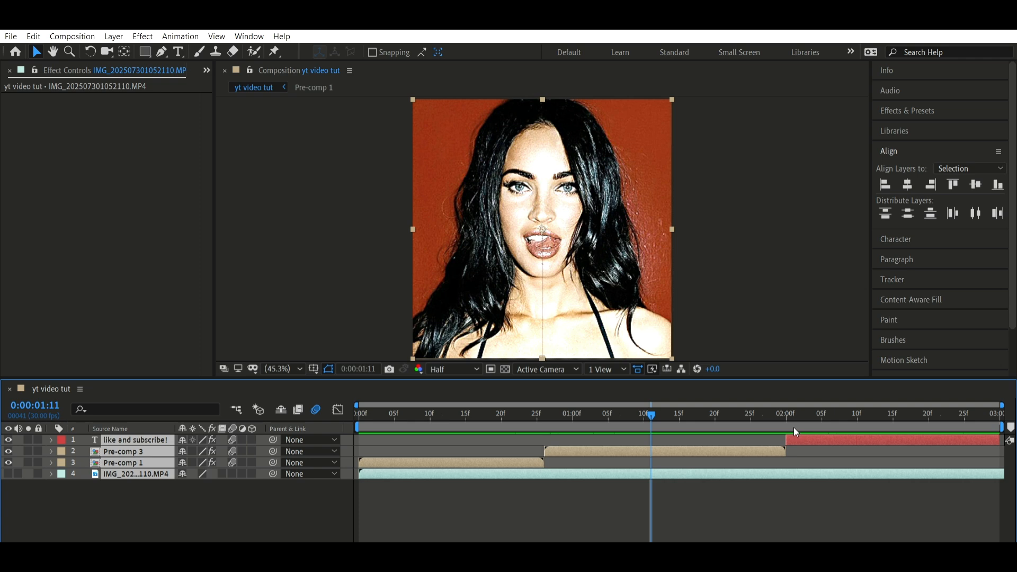
right_click(794, 428)
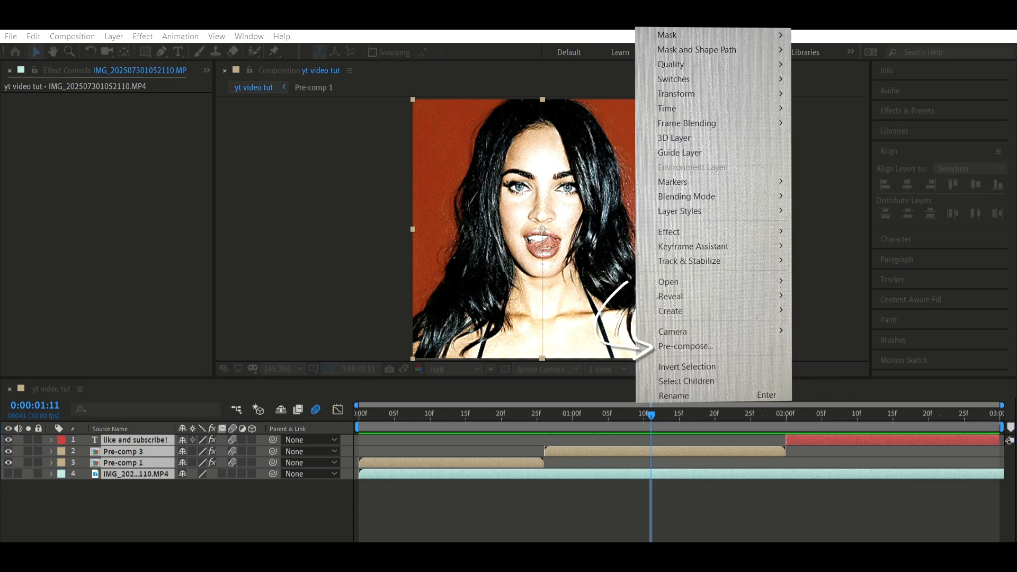
left_click(686, 346)
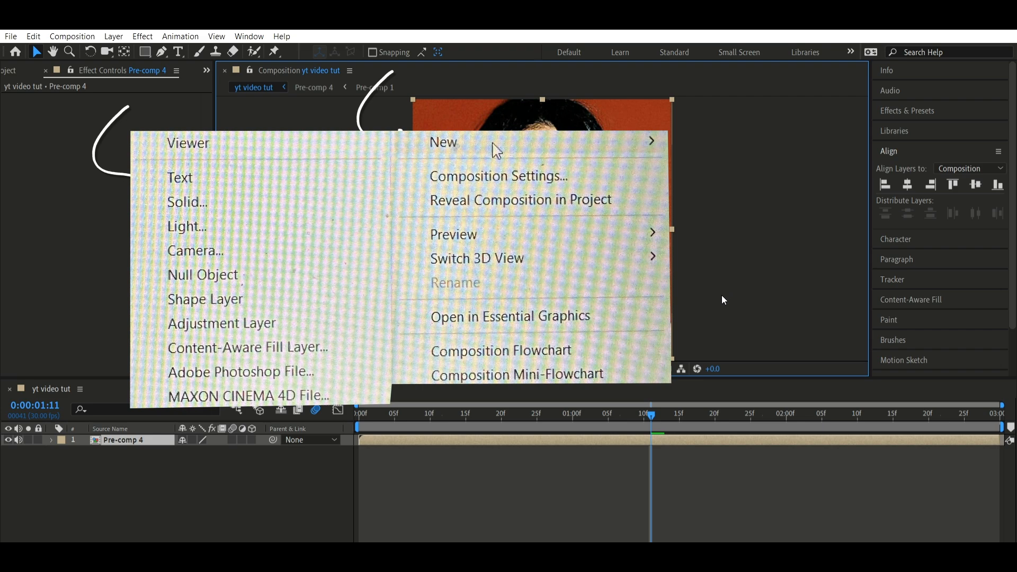
Create a new text layer above the pre-comp reading "_yummyy.mp4"
key("ctrl+alt+shift+t")
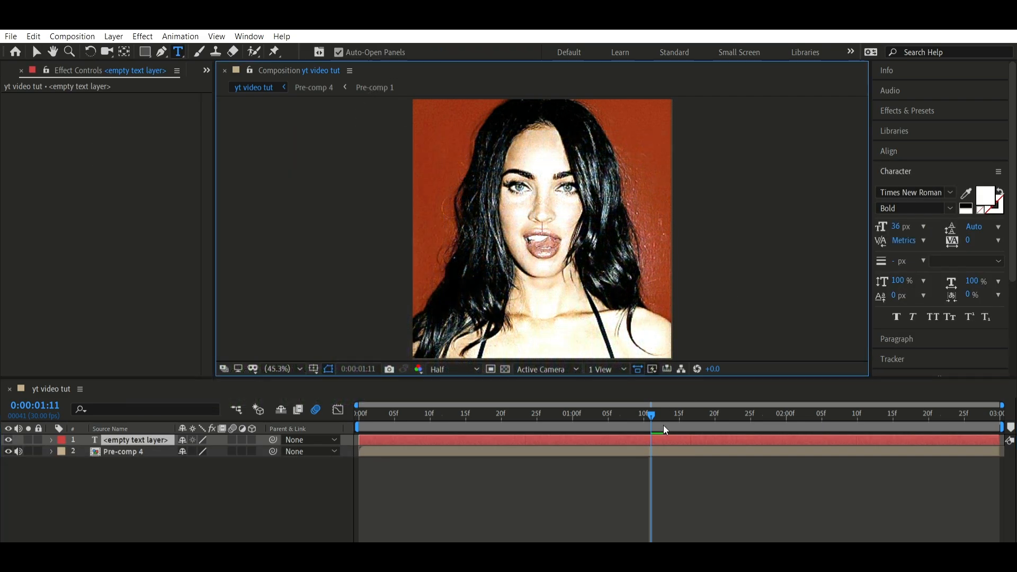
type("_yummyy.mp4")
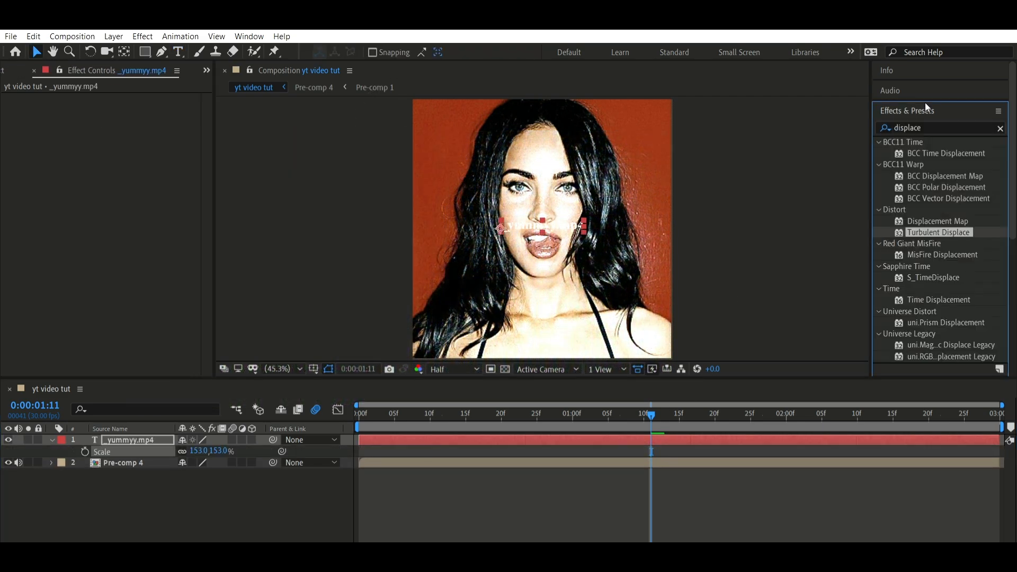
Scale the "_yummyy.mp4" text to 175% and apply the Drop Shadow effect to it
left_click(926, 125)
double_click(926, 124)
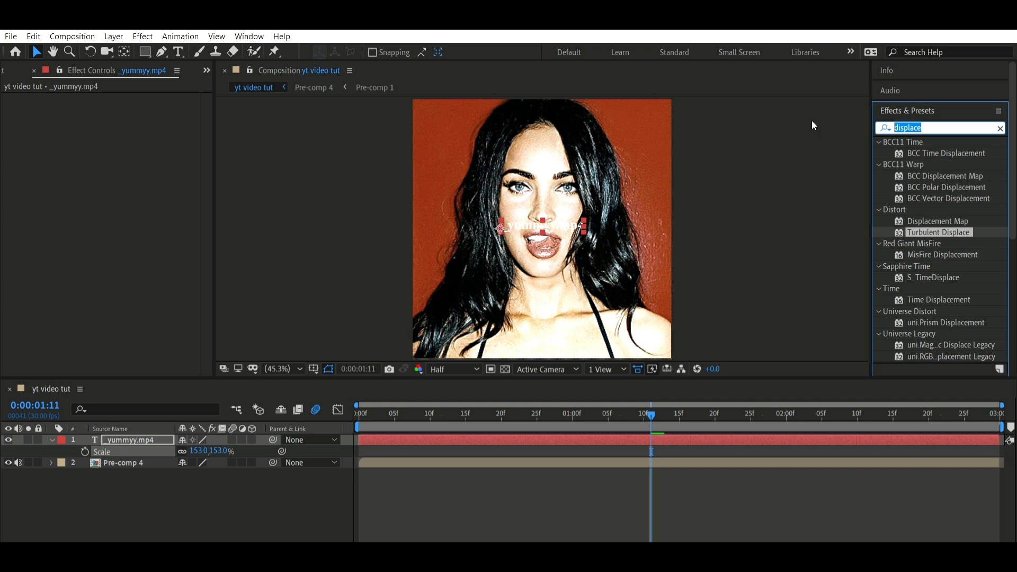
type("drop shadow")
left_click_drag(940, 176, 881, 174)
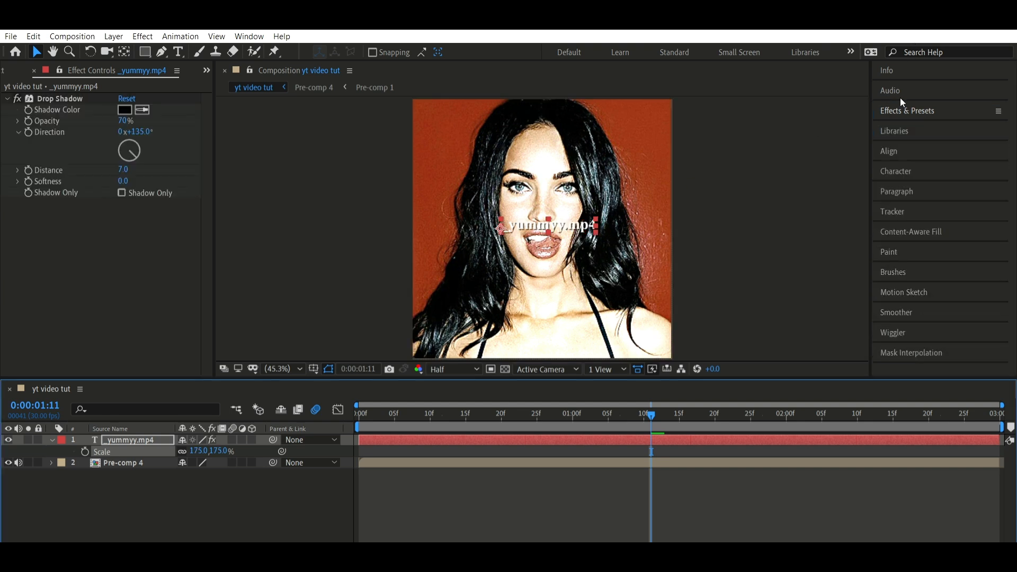
Centre the "_yummyy.mp4" text horizontally and lower it to a Y position of 1047
left_click(901, 150)
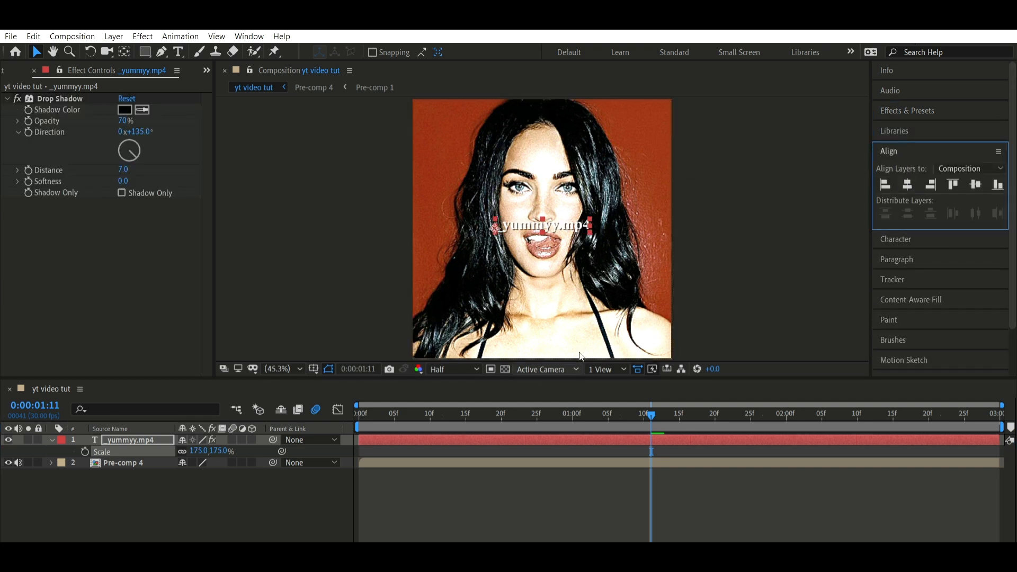
key("p")
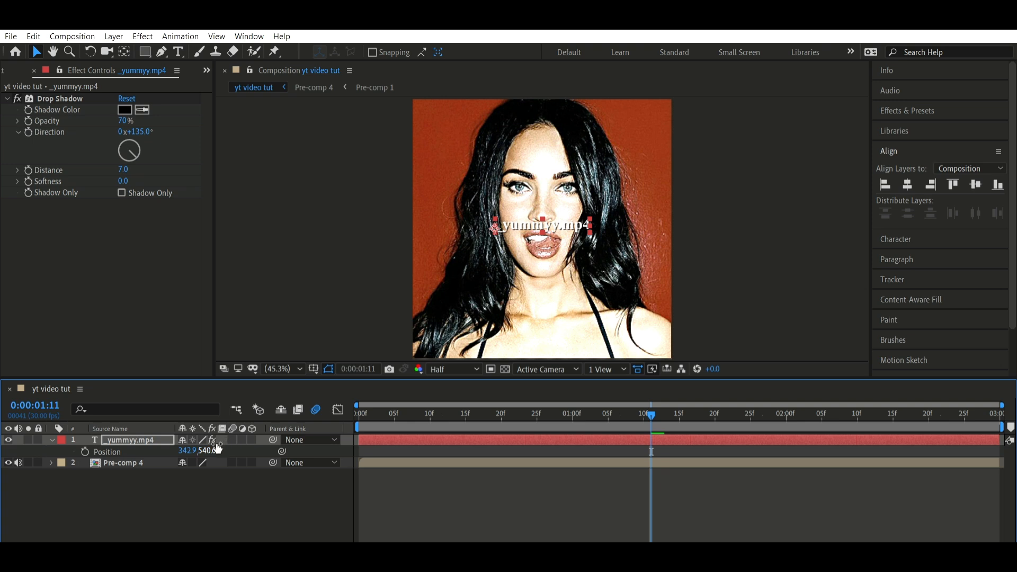
left_click_drag(207, 451, 525, 471)
left_click(511, 473)
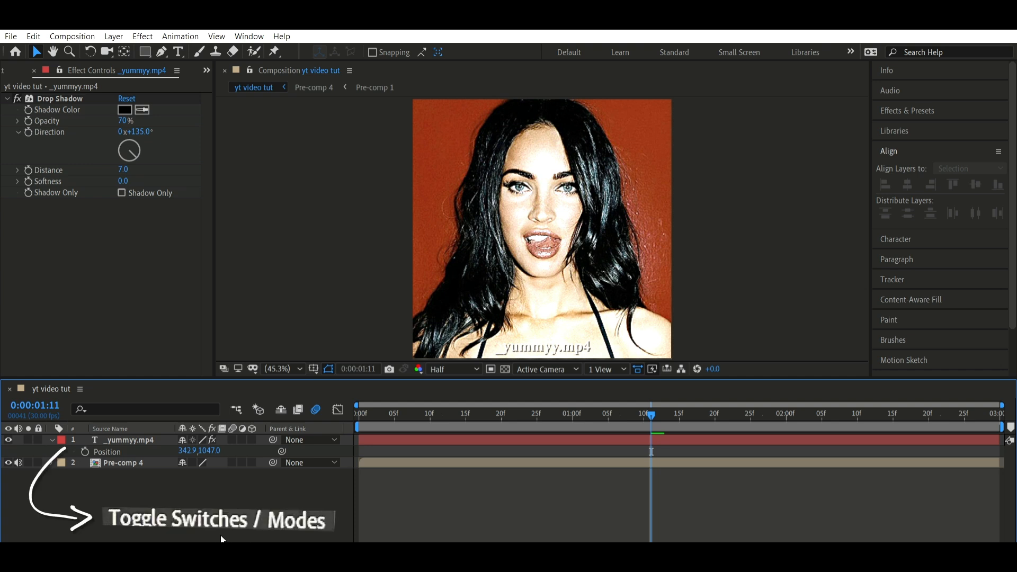
Show the layer blending modes and set the "_yummyy.mp4" text layer to Overlay
left_click(216, 541)
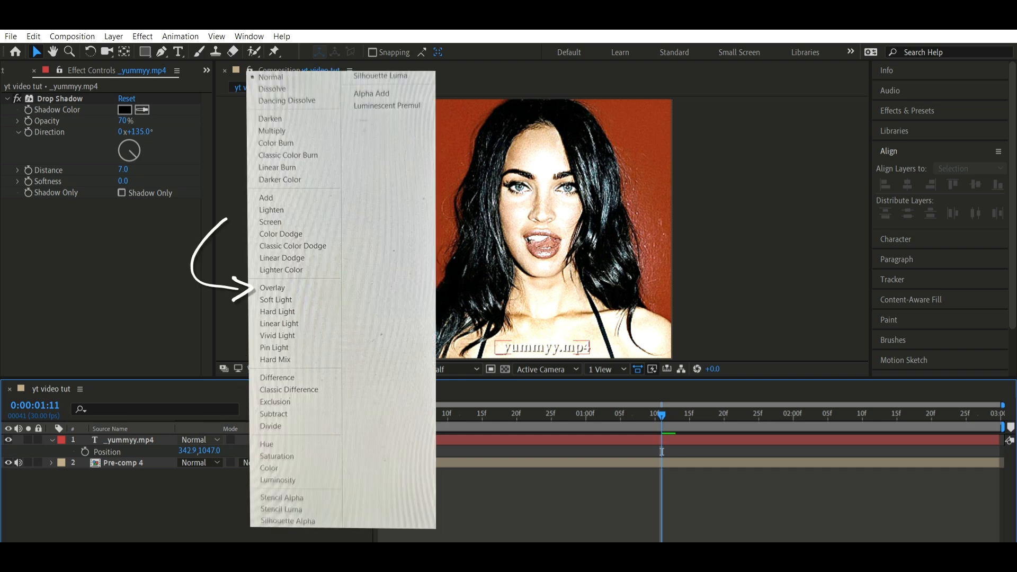
left_click(272, 288)
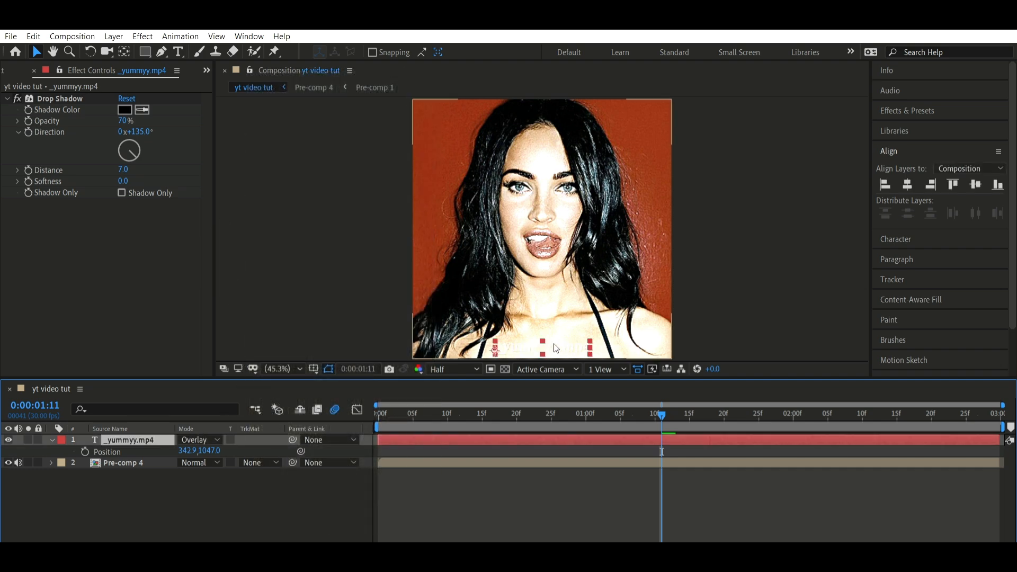
Go to 0:00:02:12 and create a 1080 × 1080 px solid layer in black (000000)
left_click_drag(676, 413, 875, 413)
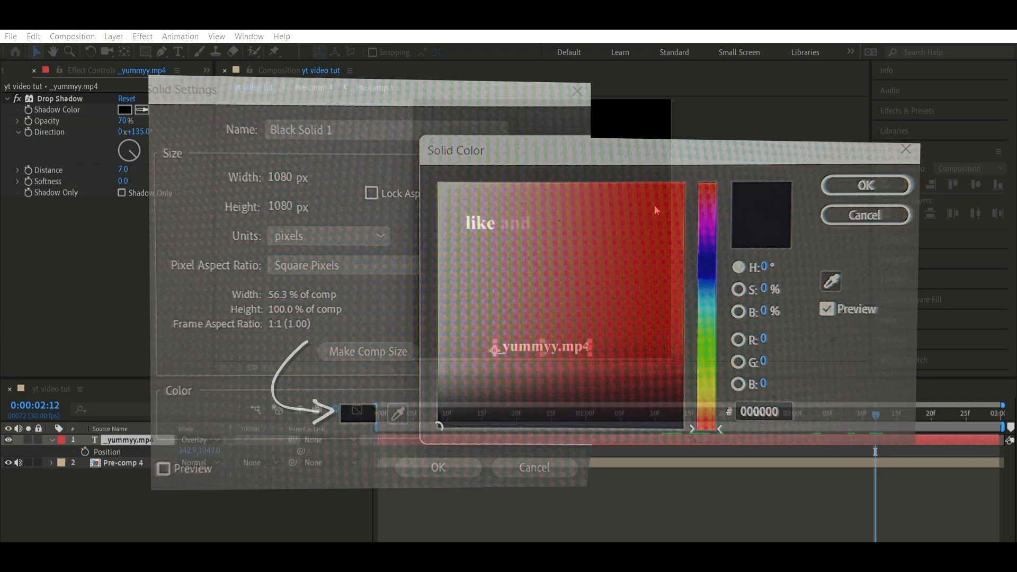
key("Return")
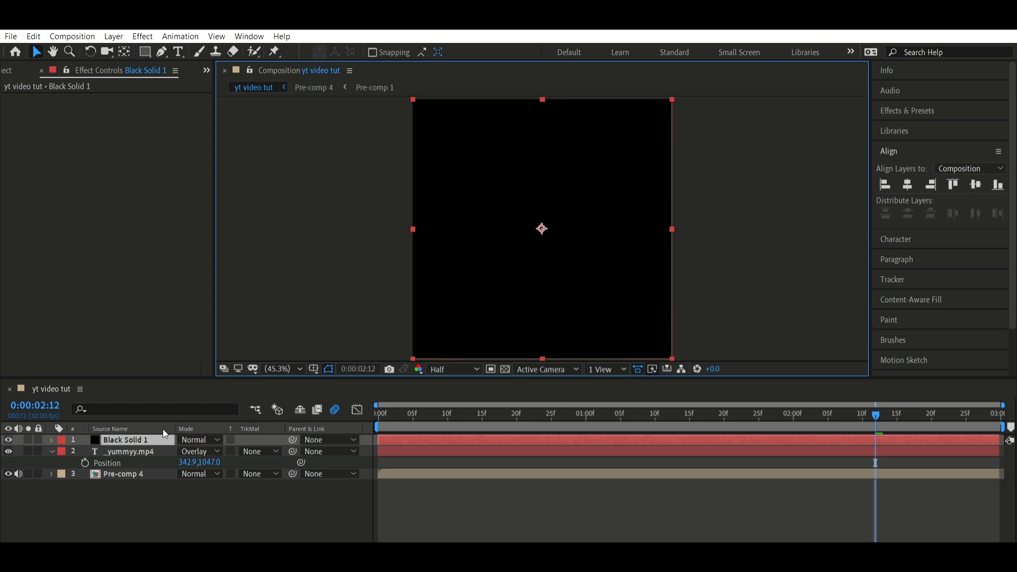
Move the black solid to the bottom of the layer stack and pre-compose all layers of the yt video tut composition
left_click_drag(163, 439, 128, 480)
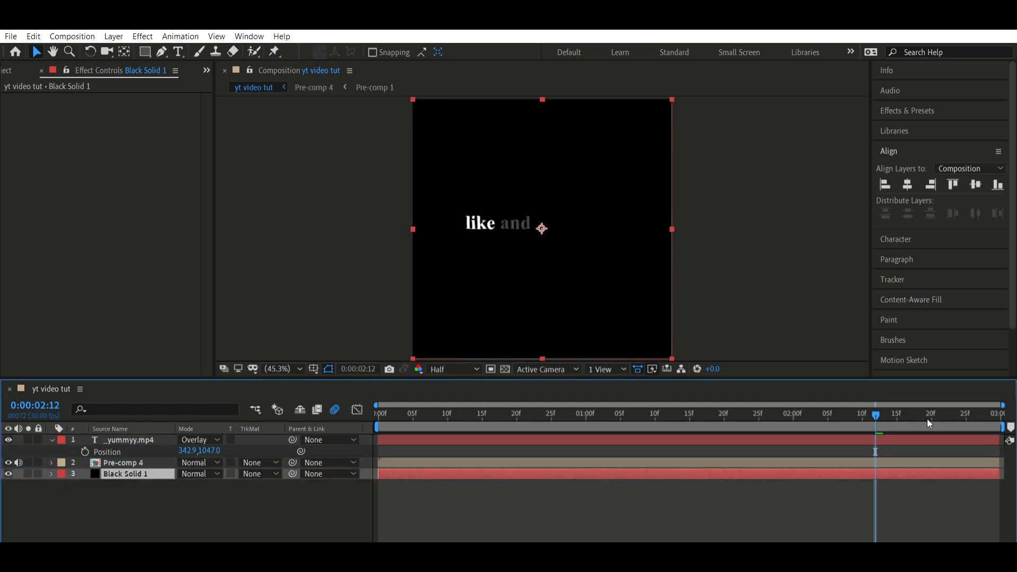
left_click_drag(863, 413, 610, 444)
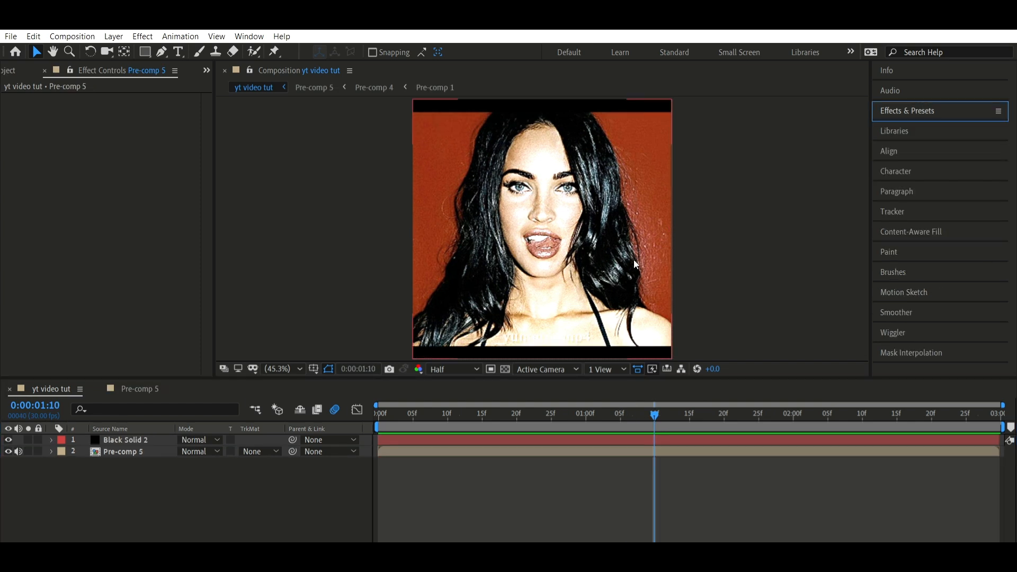
left_click(488, 440)
key("ctrl+a")
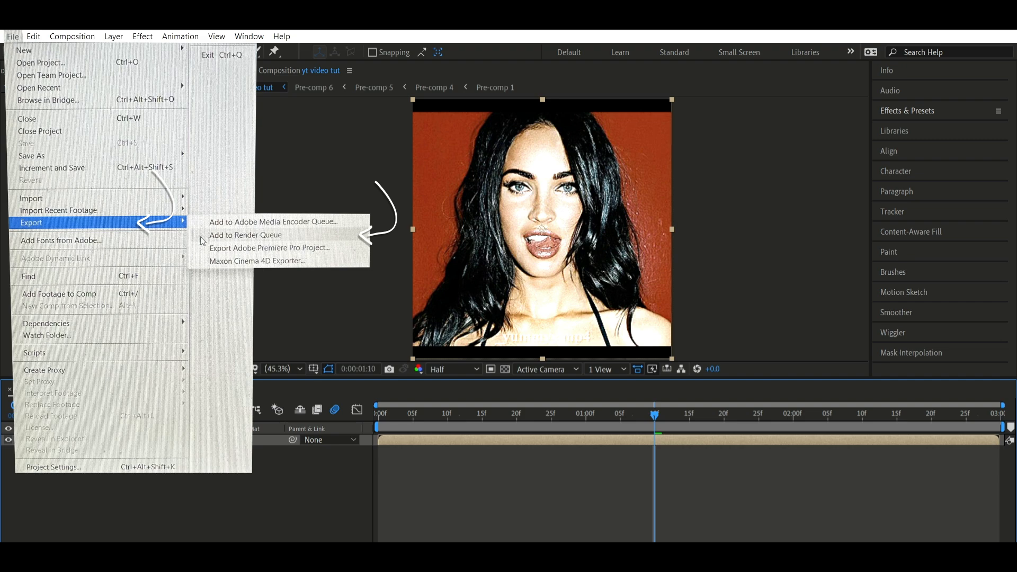
Render the yt video tut composition through the render queue as the QuickTime file yt tut 4.mov
left_click(204, 236)
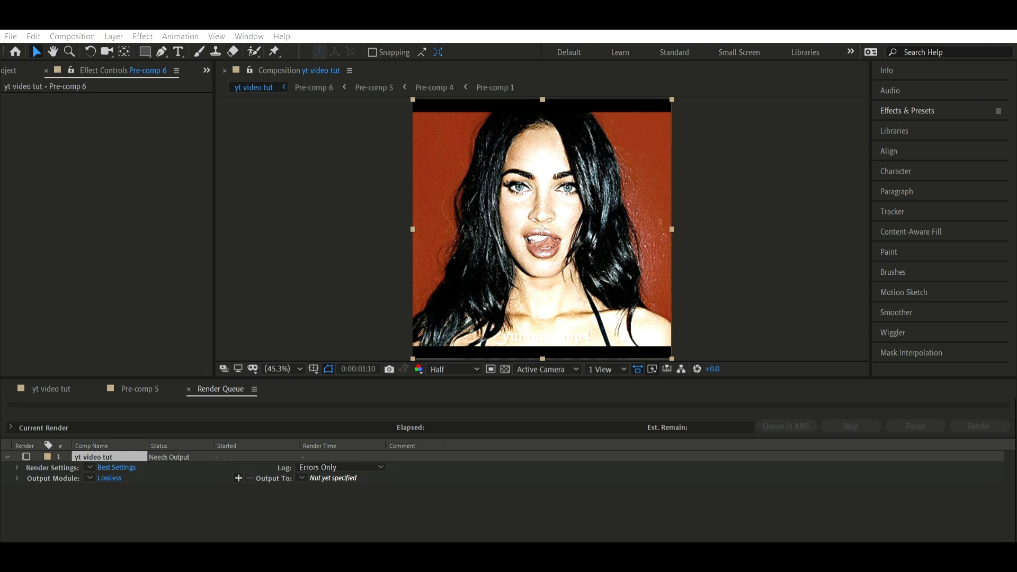
key("Return")
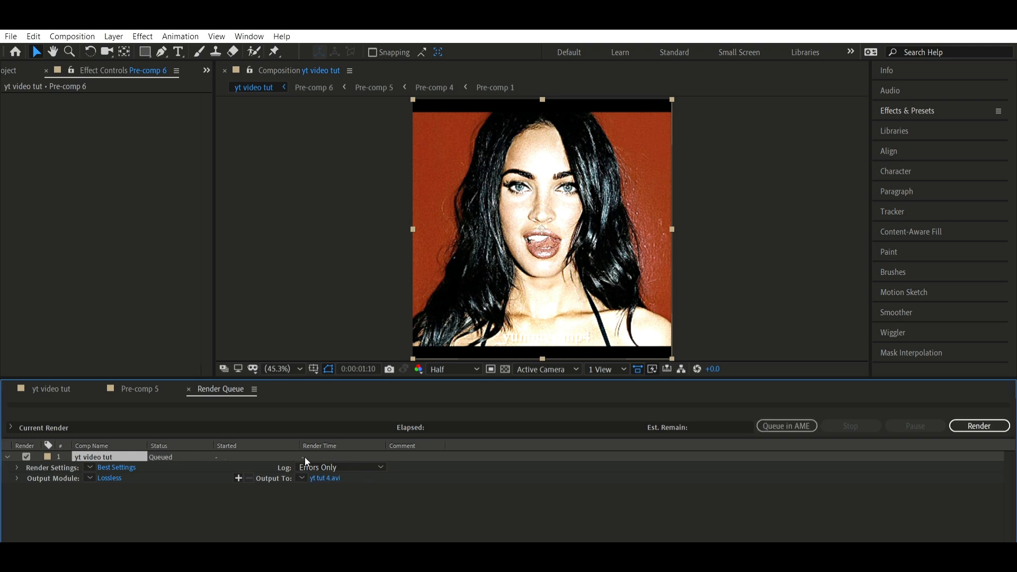
left_click(117, 476)
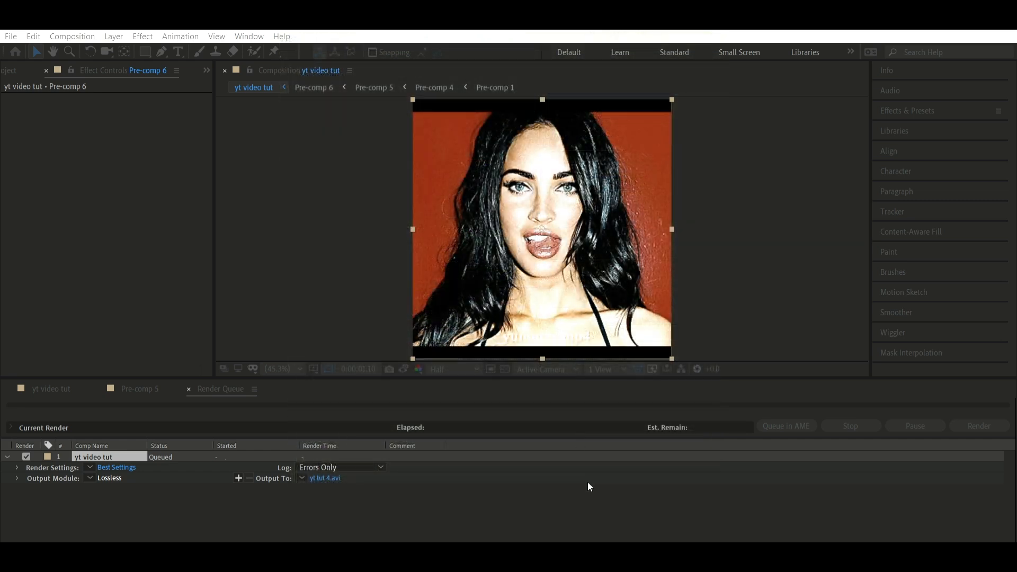
key("Return")
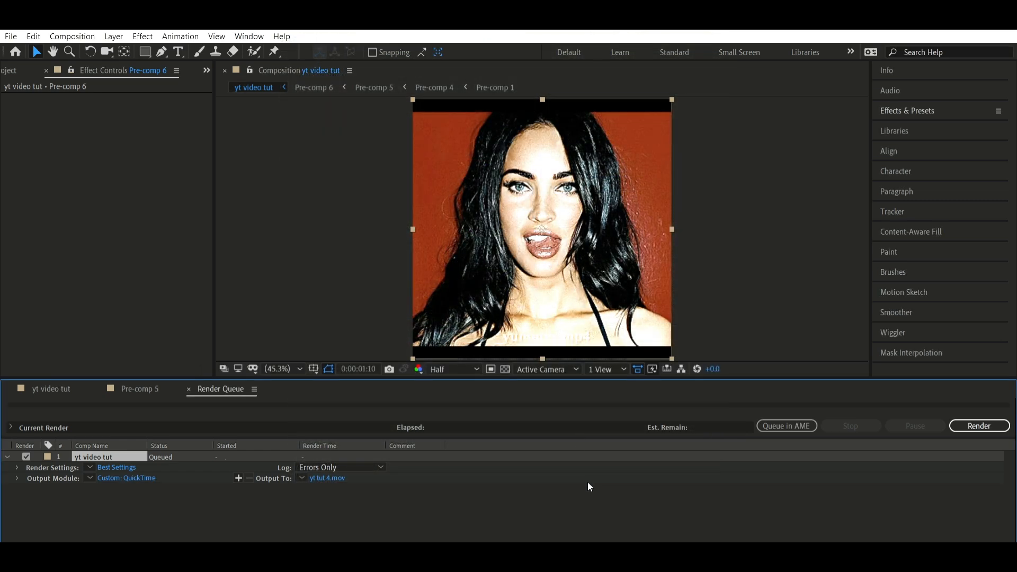
left_click(975, 426)
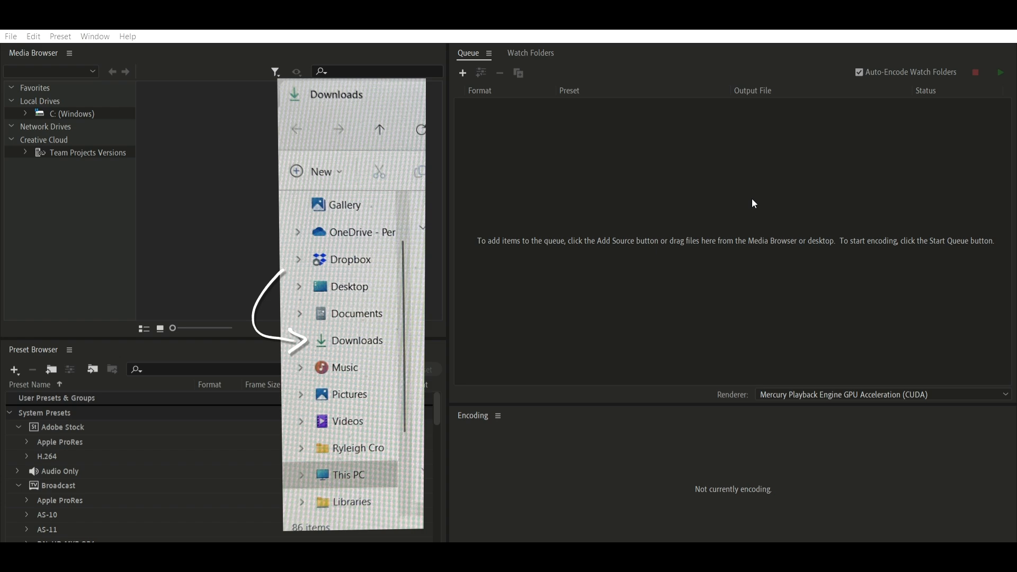
Switch to Adobe Media Encoder and encode yt tut 4.mov from Downloads to yt tut 4.mp4 using H.264 with custom export settings
left_click_drag(524, 202, 508, 229)
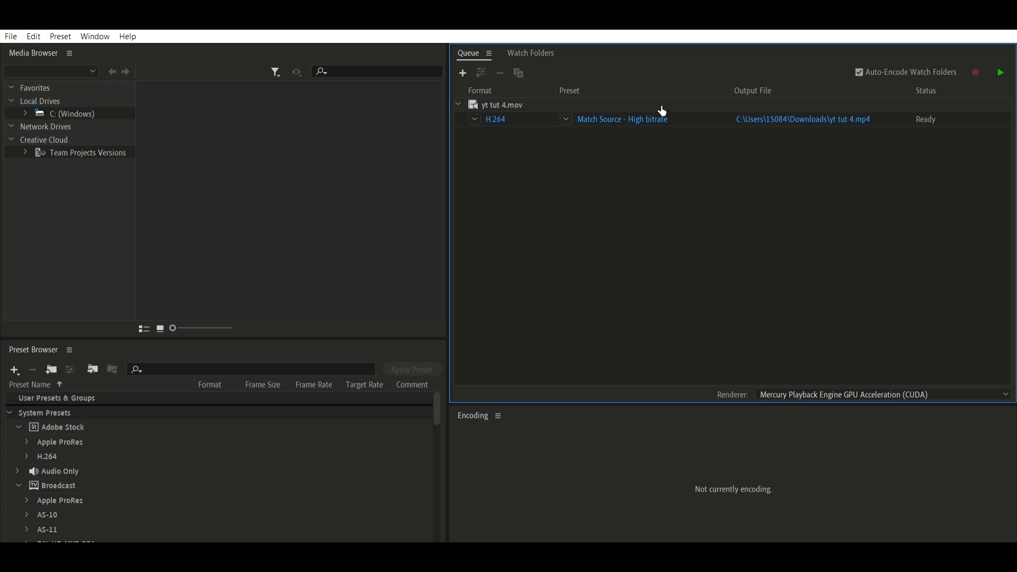
left_click(639, 113)
left_click(1001, 72)
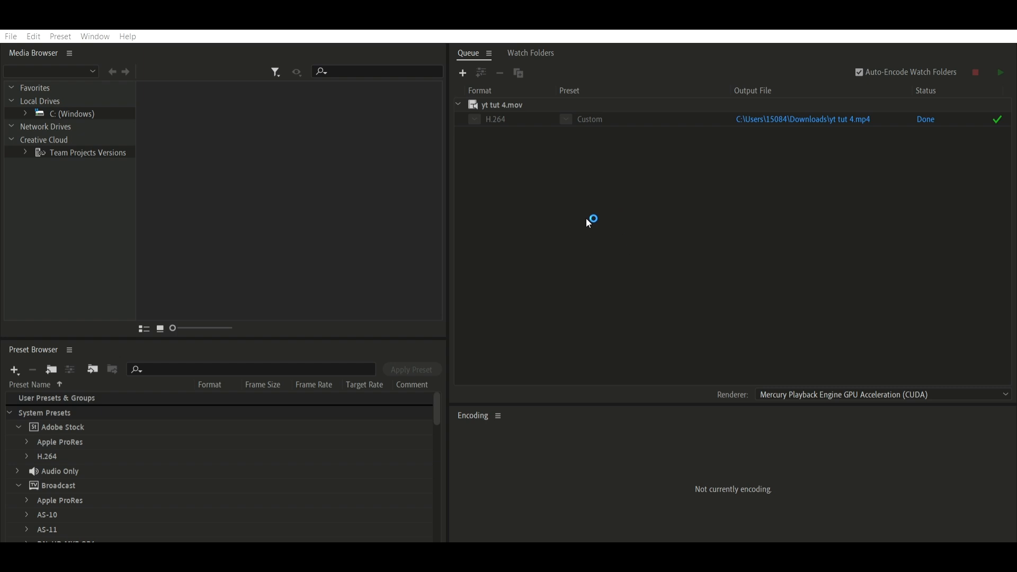
left_click(635, 52)
left_click(820, 113)
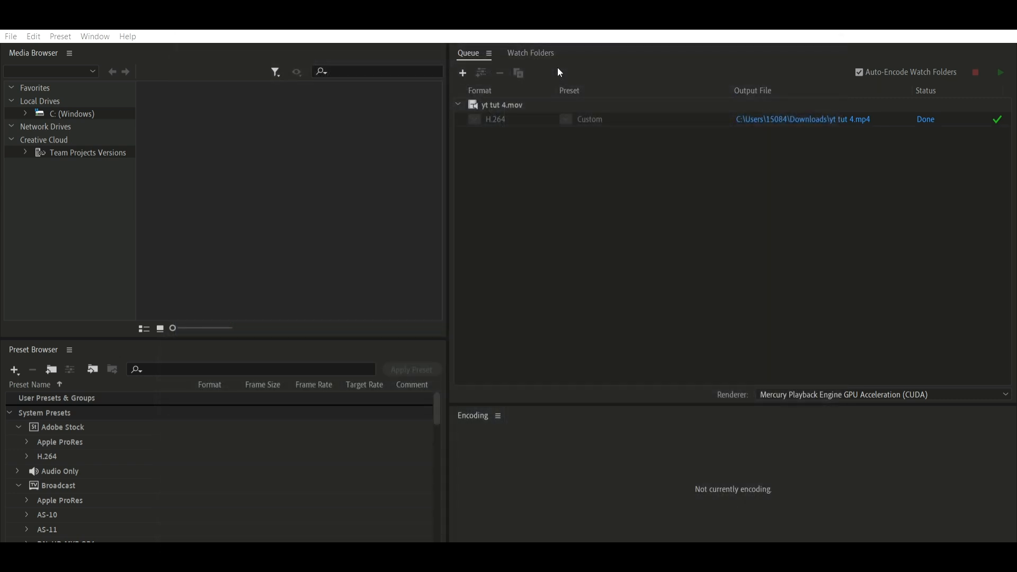
left_click(773, 153)
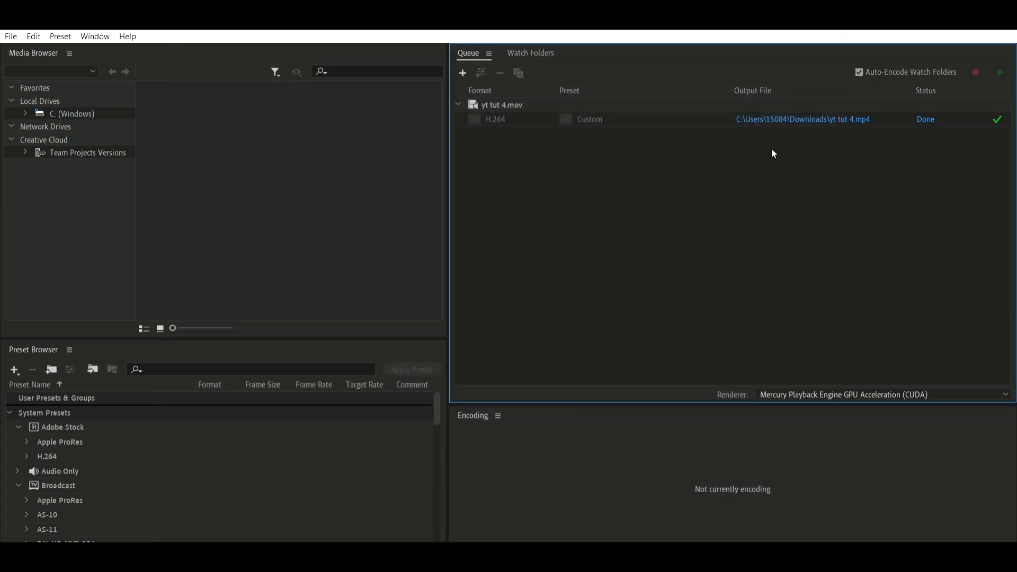